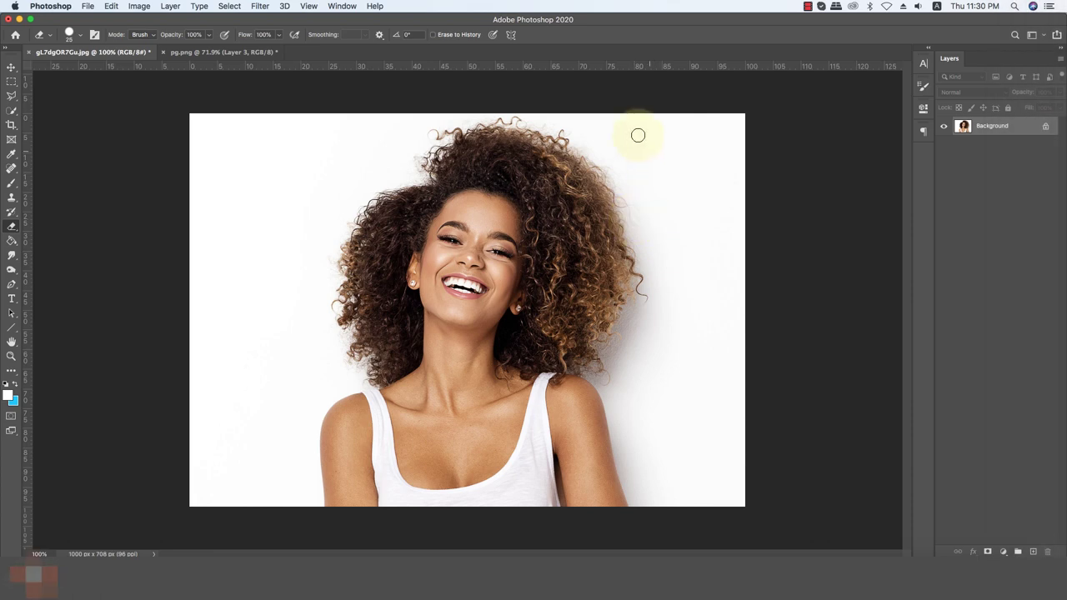
Step: In pg.png, shift the necklace slightly right and briefly hide, then show, the white background
left_click(205, 52)
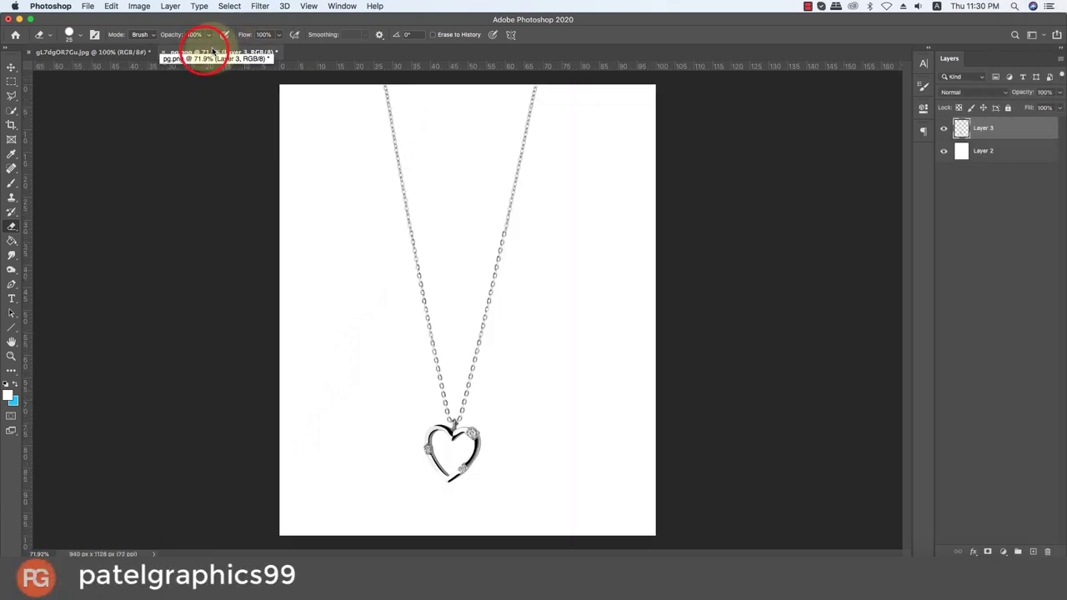
key("v")
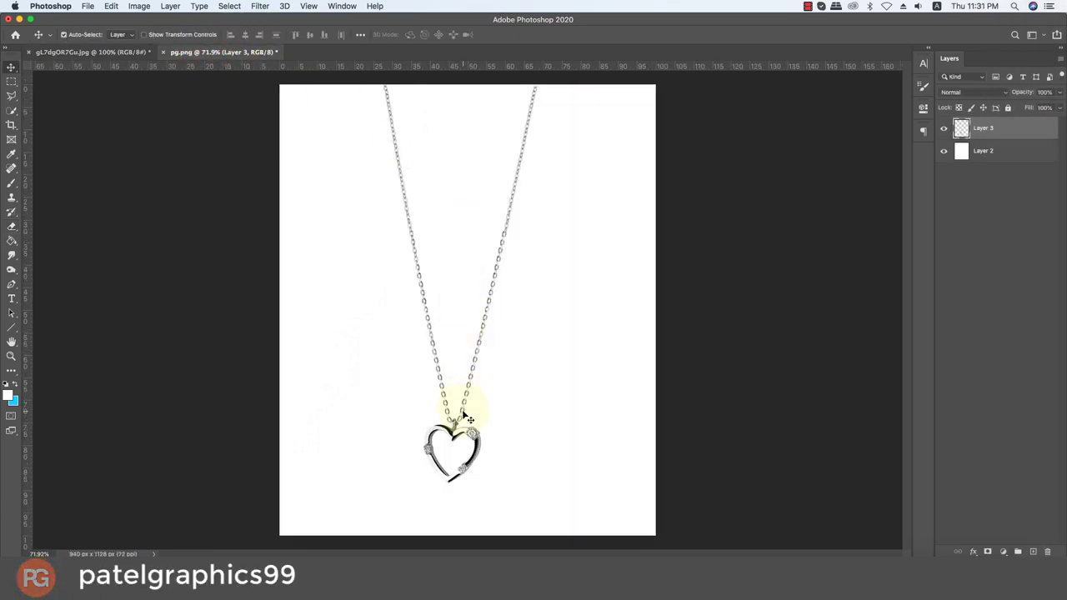
left_click_drag(472, 435, 481, 436)
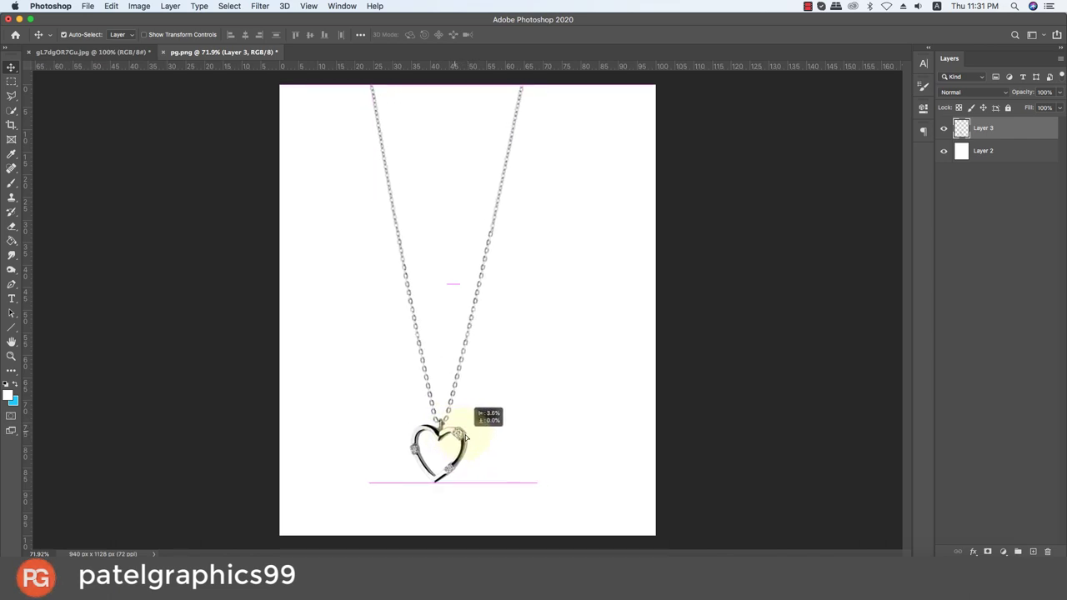
left_click_drag(477, 435, 478, 435)
left_click(941, 155)
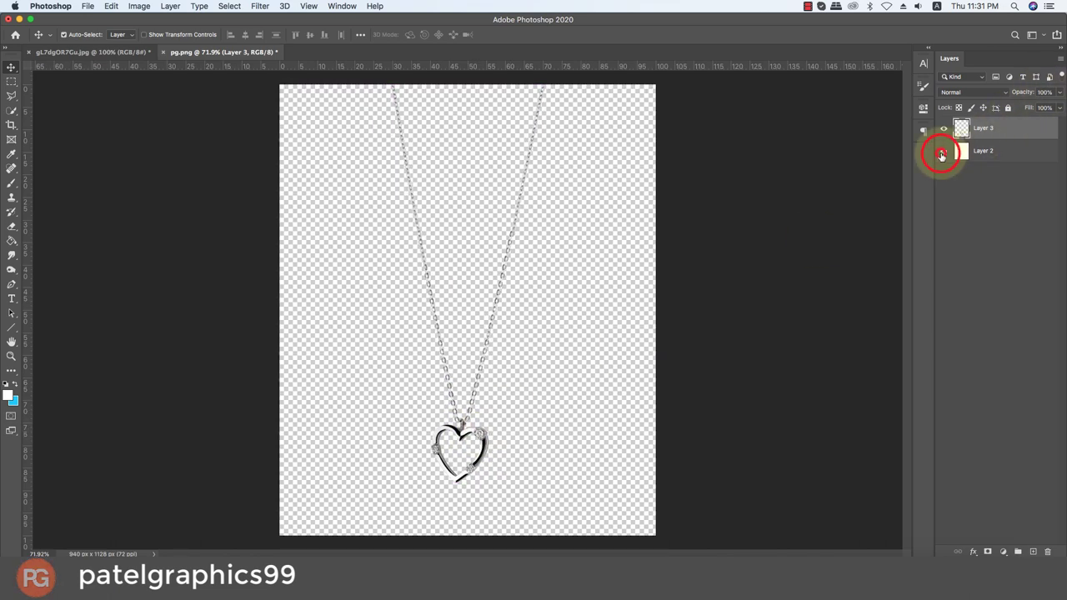
left_click(943, 151)
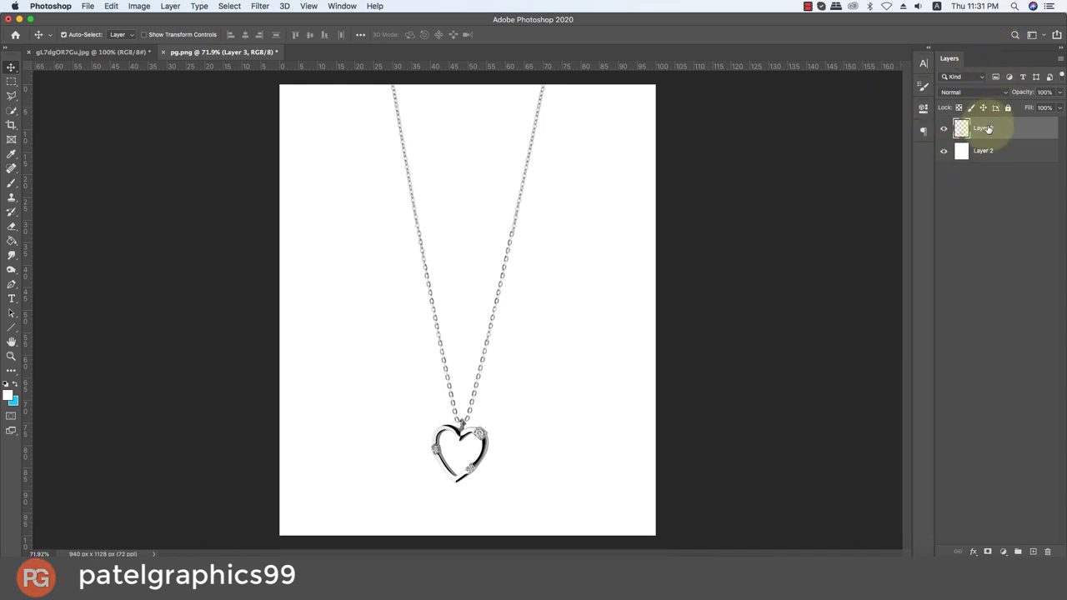
Step: Copy the necklace and paste it into the portrait as Layer 1
key("ctrl+c")
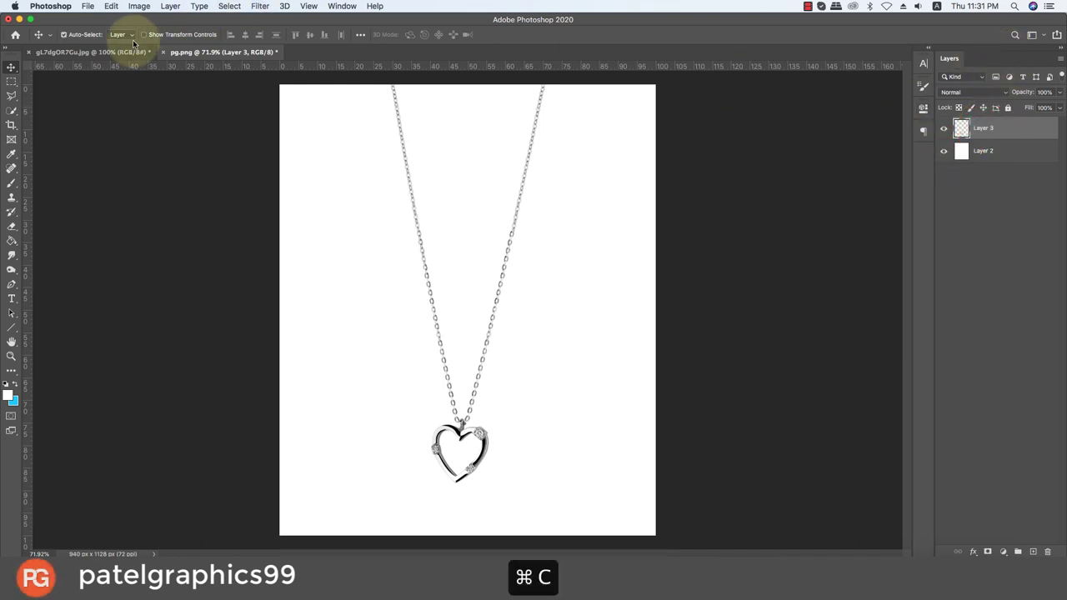
left_click(117, 52)
key("ctrl+v")
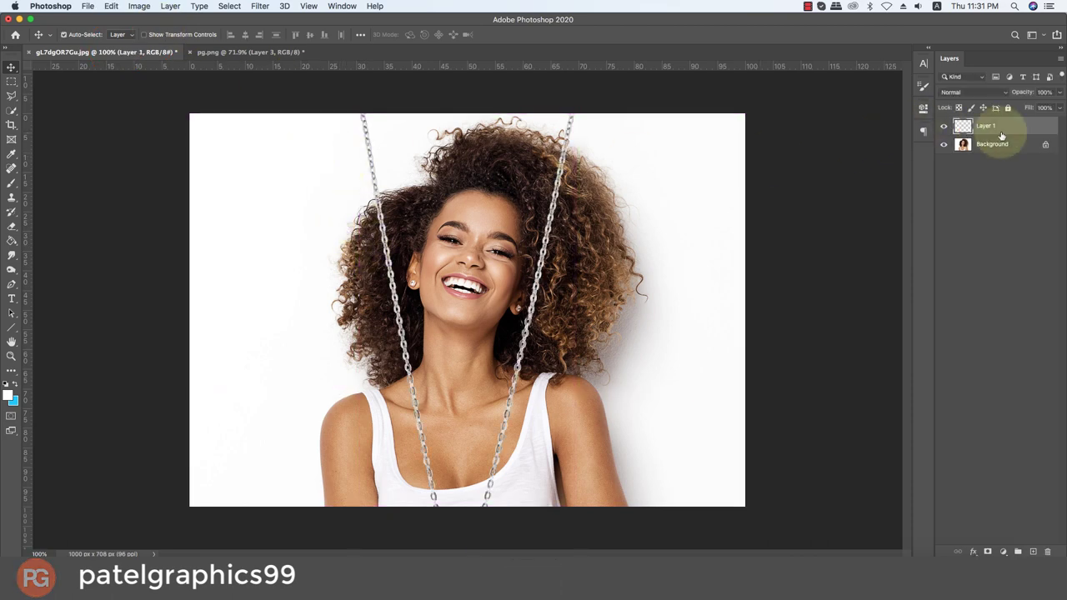
Step: Convert Layer 1, the pasted necklace, into a smart object
right_click(1001, 133)
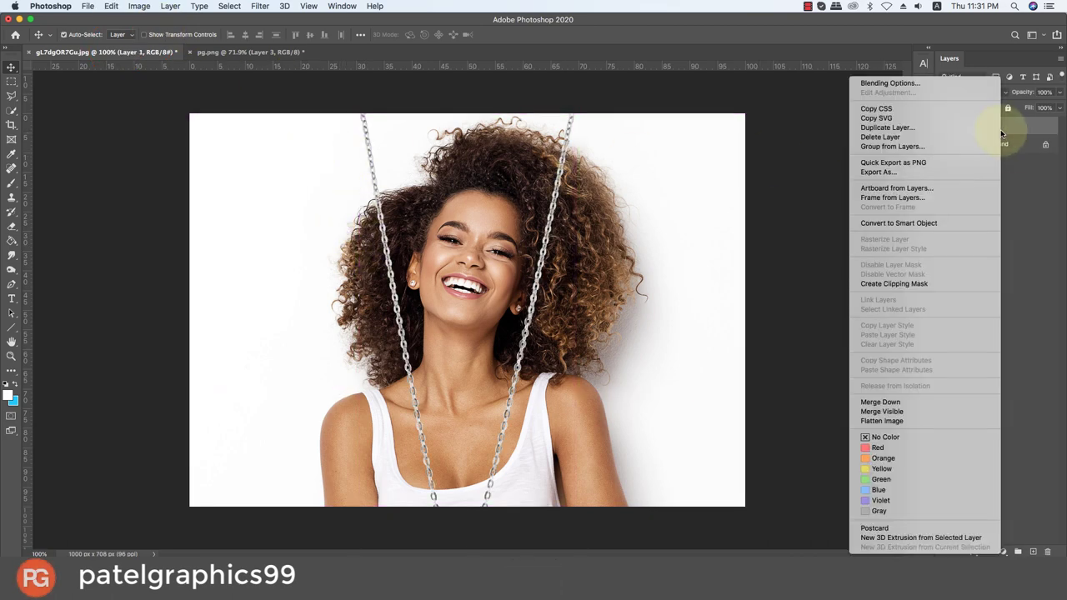
left_click(937, 225)
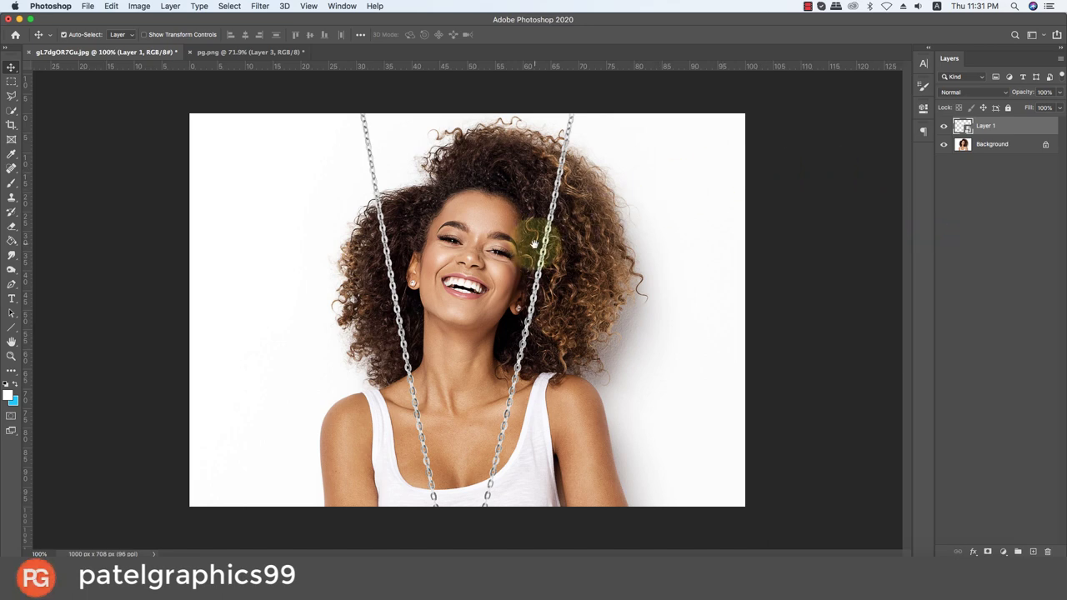
scroll(540, 250, "down", 2)
scroll(538, 248, "down", 5)
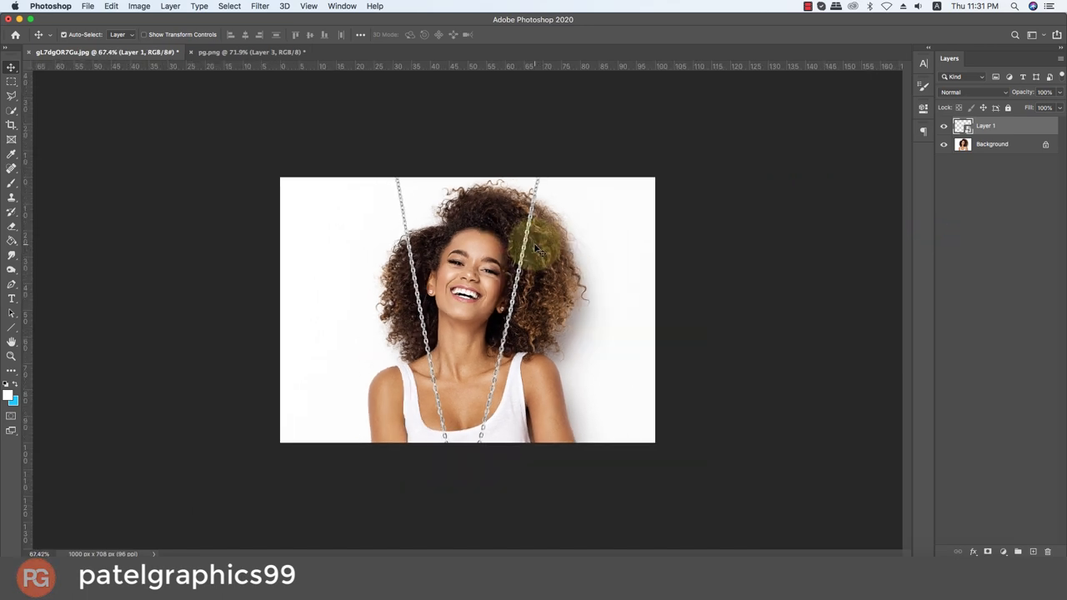
left_click_drag(538, 248, 537, 247)
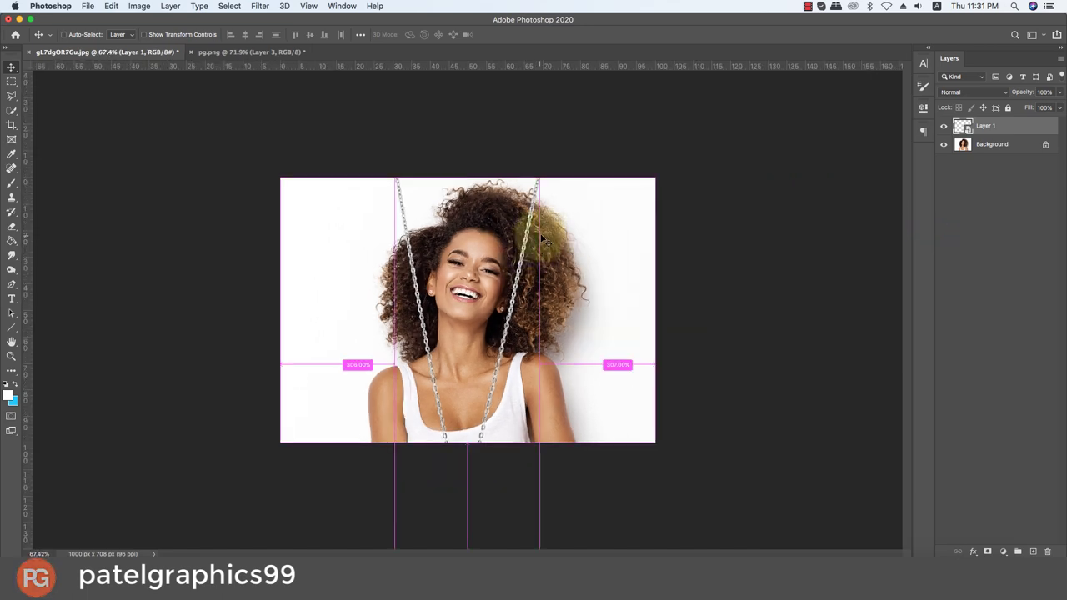
Step: Free-transform the necklace down to about 30% and nudge it up-left
key("super+t")
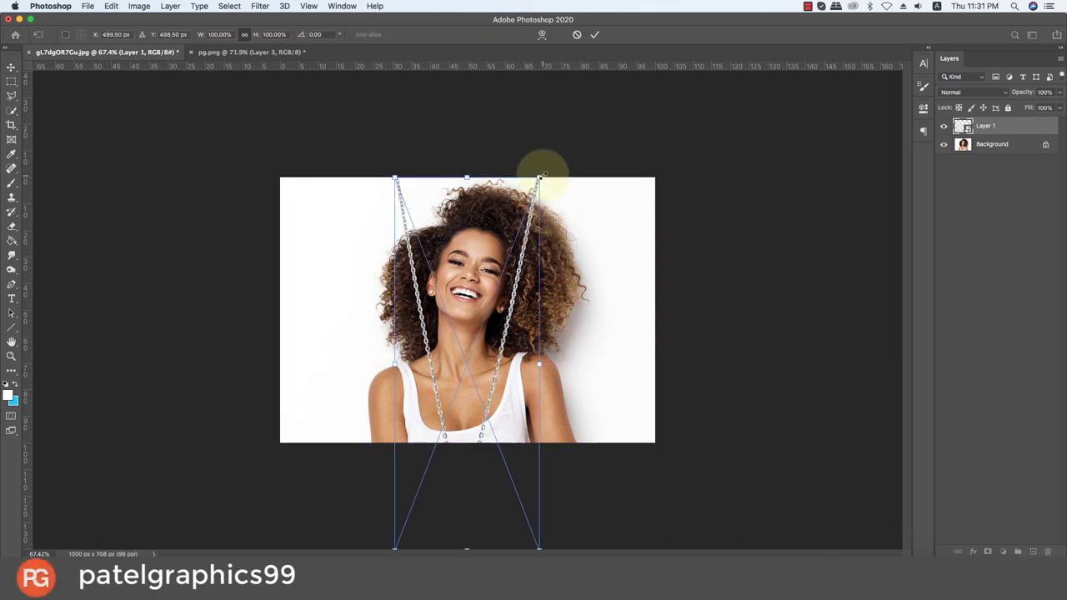
left_click_drag(541, 176, 521, 296)
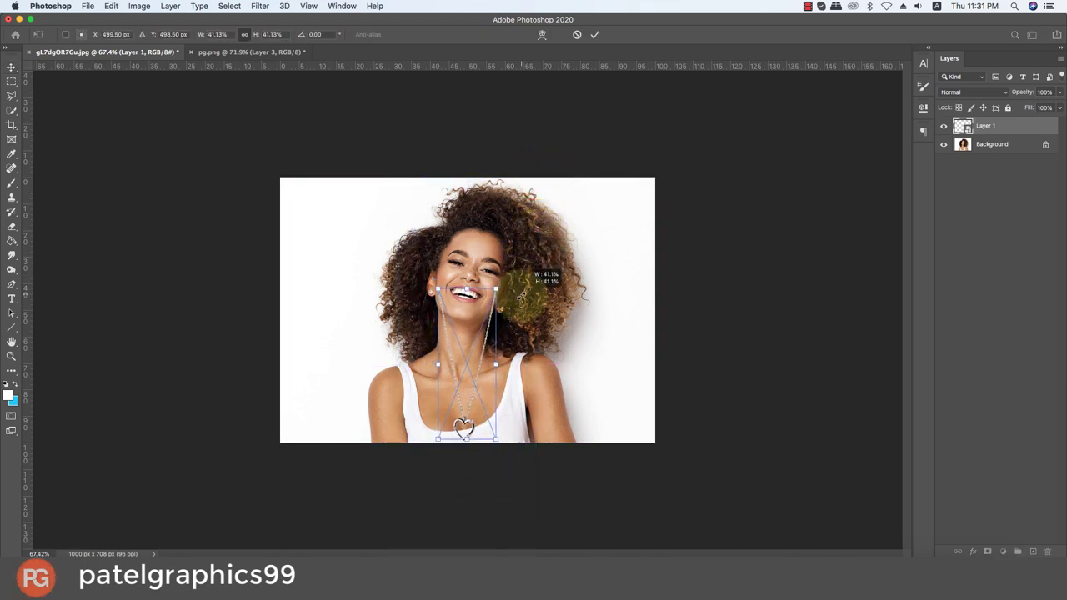
left_click_drag(521, 295, 489, 367)
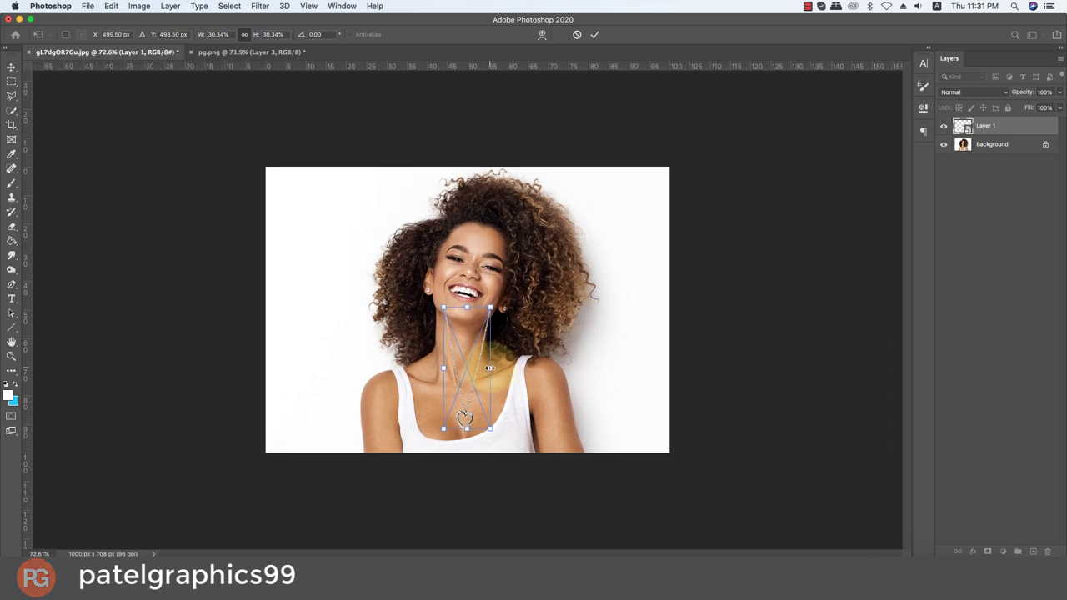
scroll(489, 368, "up", 2)
scroll(489, 367, "up", 3)
scroll(490, 367, "up", 2)
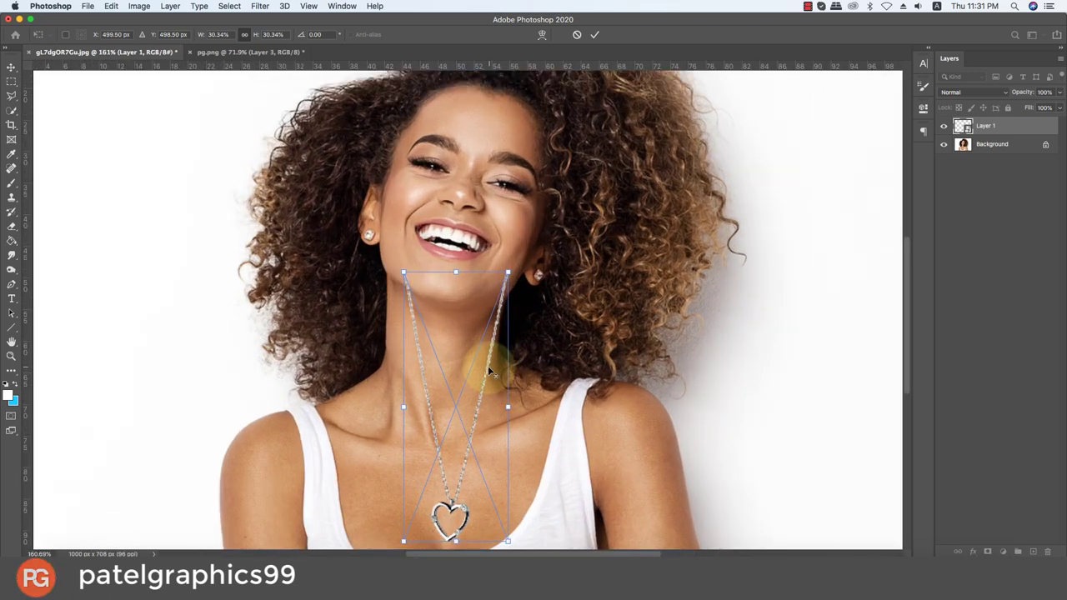
left_click_drag(483, 405, 472, 394)
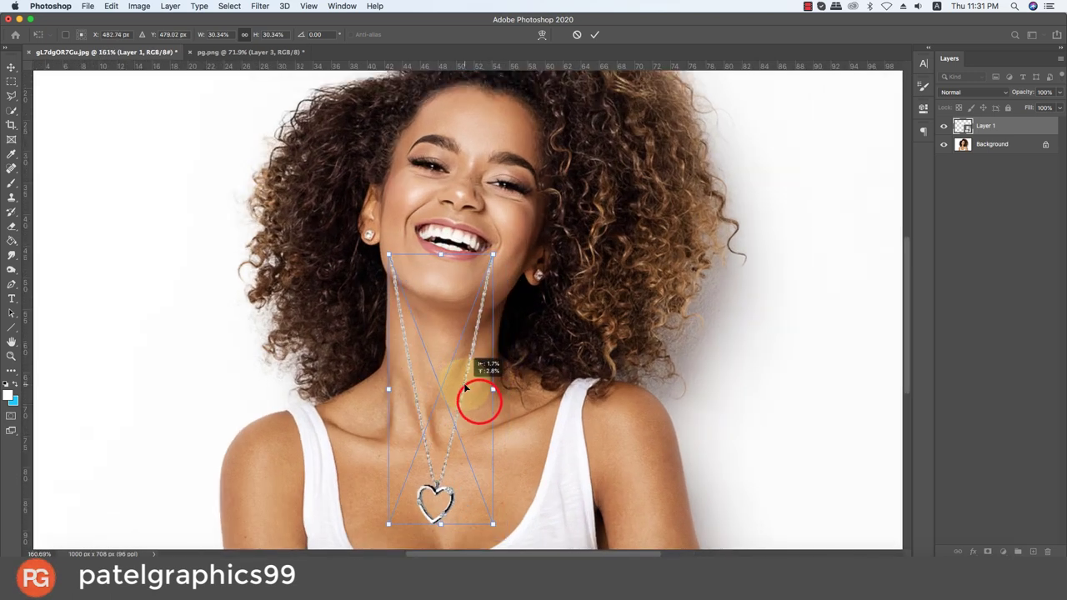
Step: Refine the necklace to 22.22% so the chain hangs around the neck
left_click_drag(501, 260, 483, 281)
left_click_drag(461, 382, 463, 404)
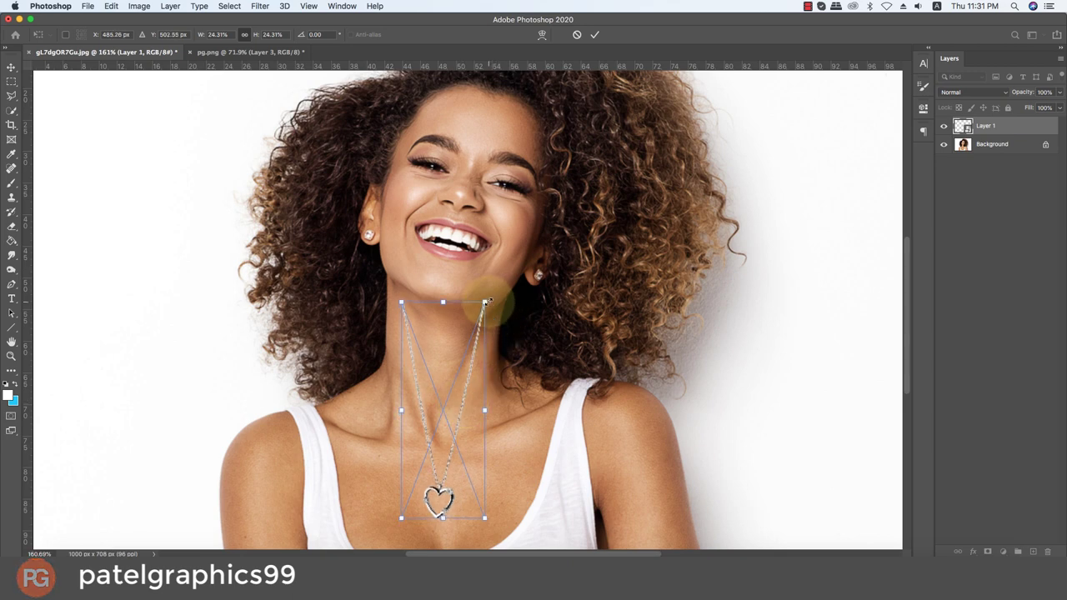
left_click_drag(486, 302, 442, 212)
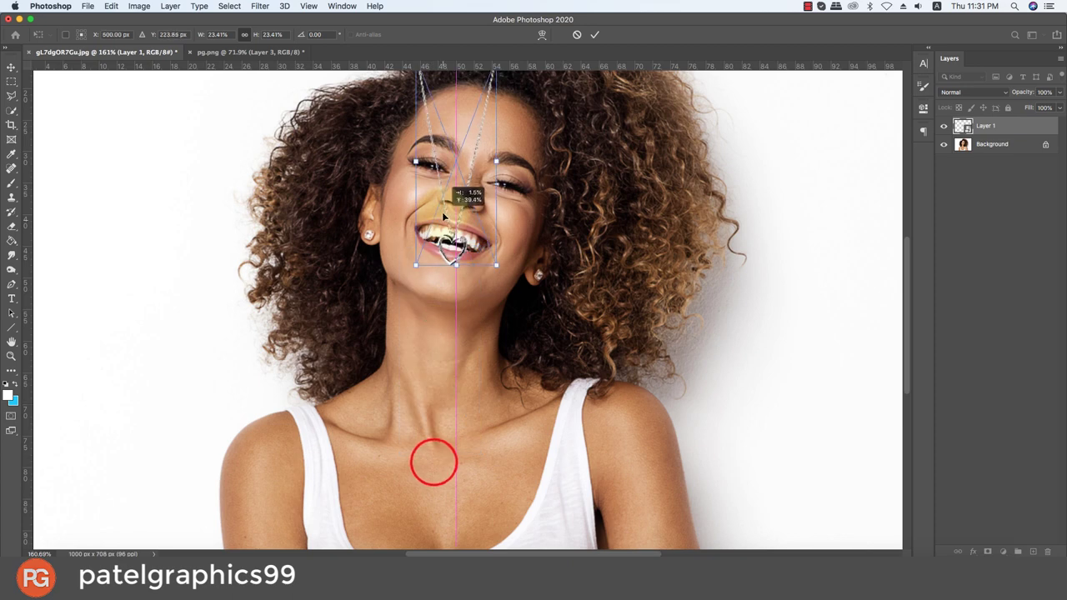
mouse_move(442, 212)
left_mouse_down()
mouse_move(503, 149)
mouse_move(364, 185)
mouse_move(426, 458)
left_mouse_up()
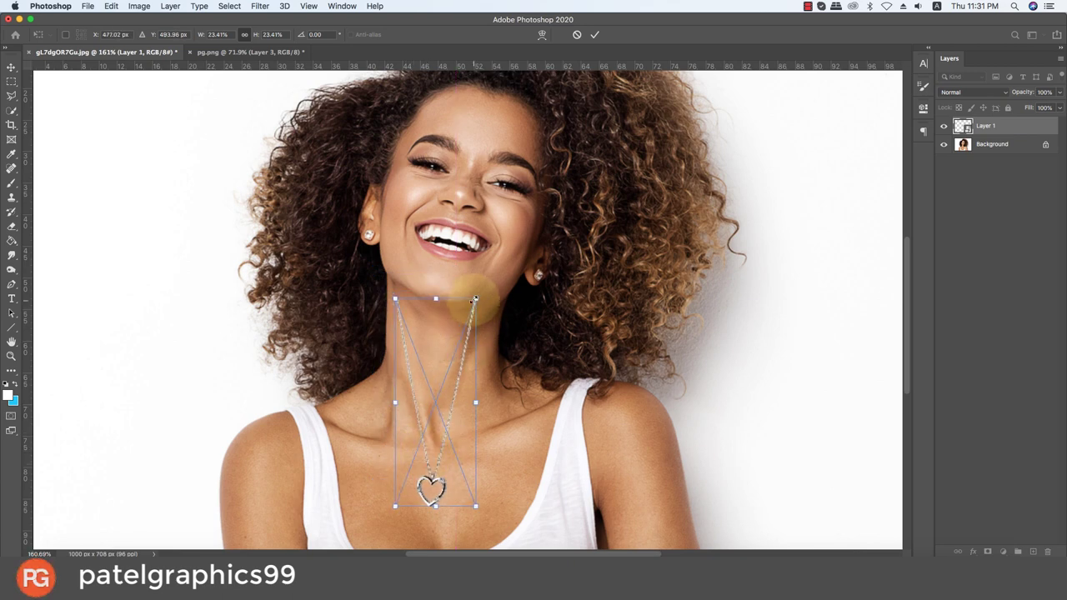
left_click_drag(474, 298, 475, 305)
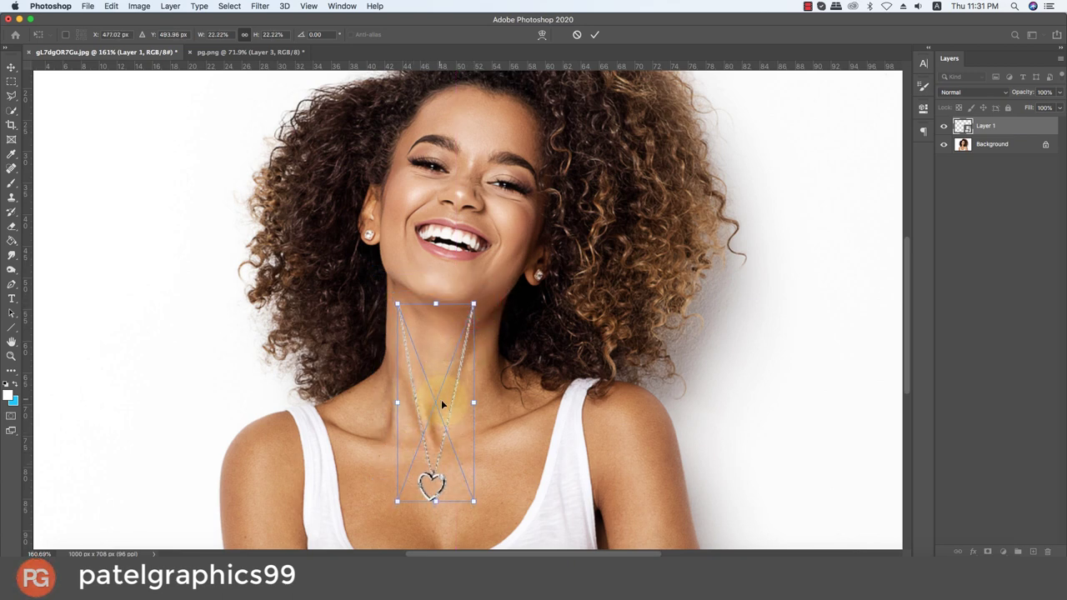
left_click_drag(441, 404, 459, 427)
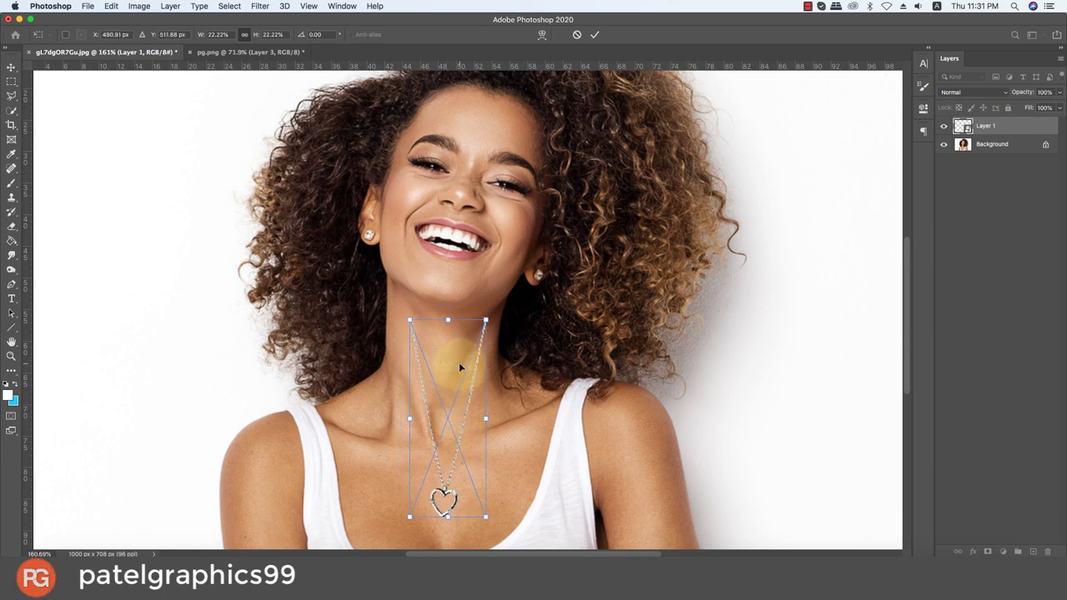
Step: Commit the necklace's 22% scale and position on the portrait
key("Return")
scroll(451, 450, "up", 2)
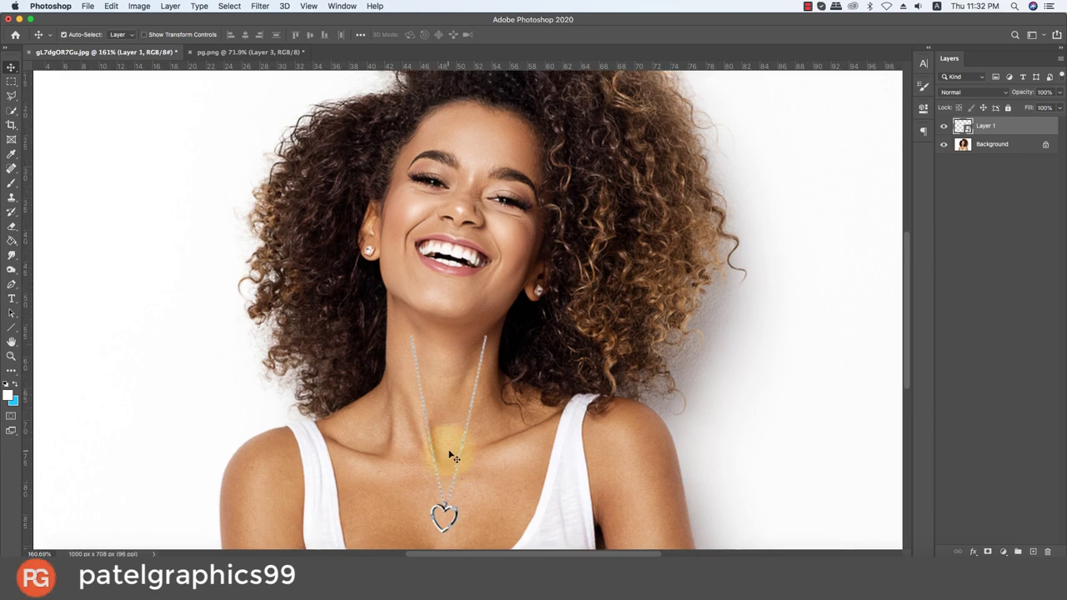
scroll(451, 455, "down", 5)
scroll(453, 450, "up", 4)
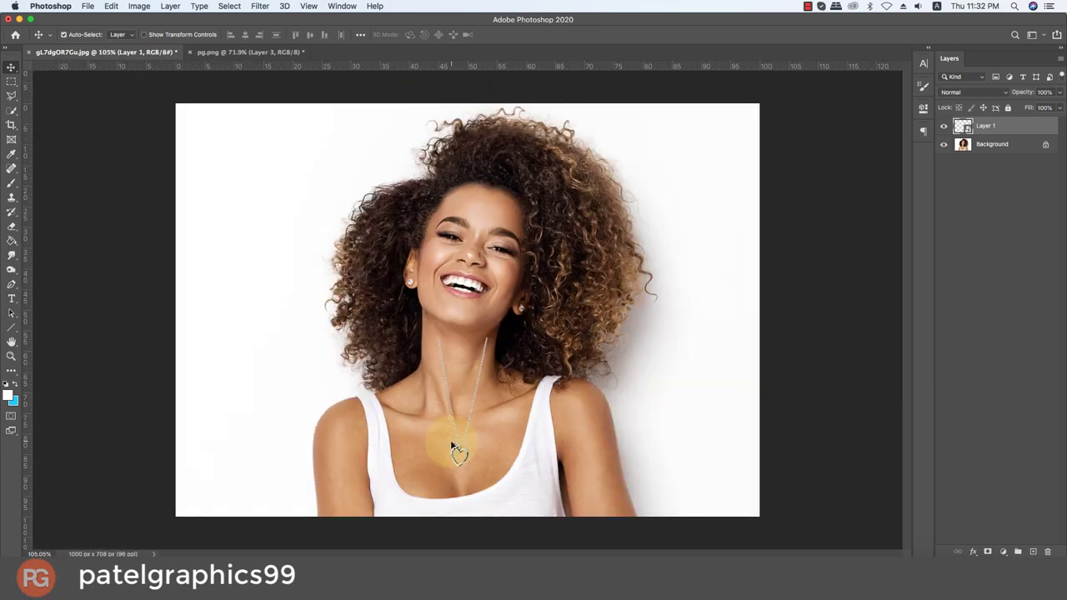
scroll(453, 450, "up", 1)
scroll(451, 446, "up", 3)
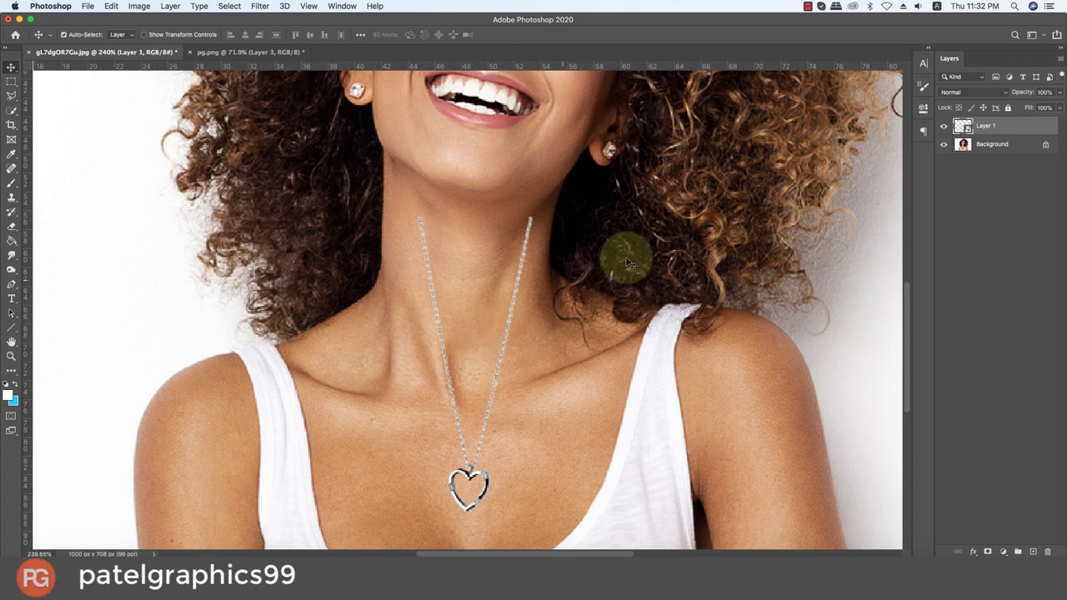
Step: Duplicate the necklace and mask out its chain so only the heart pendant shows
key("super+j")
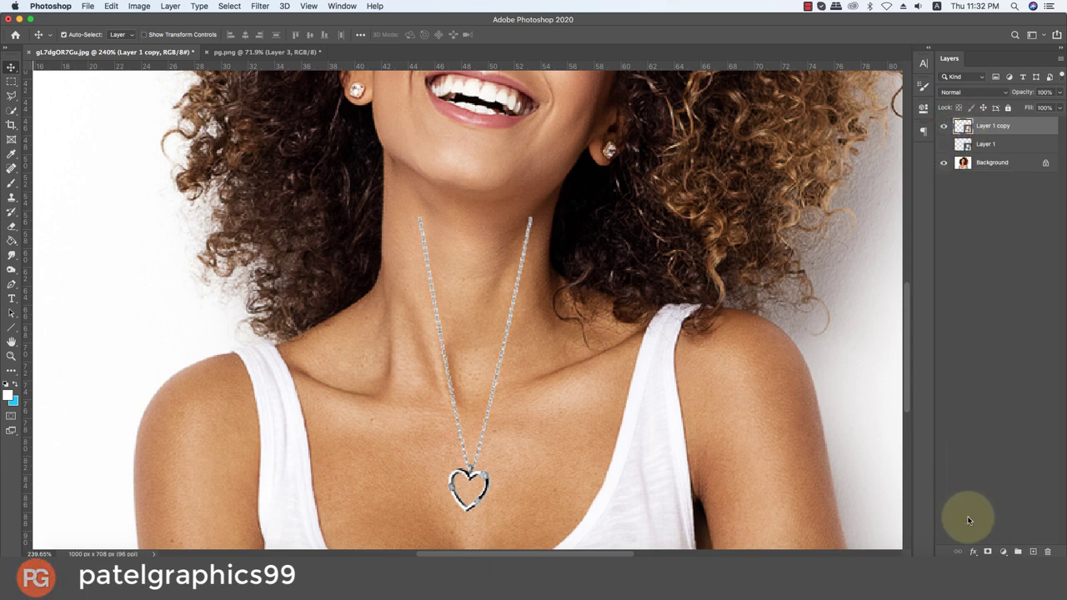
left_click(986, 551)
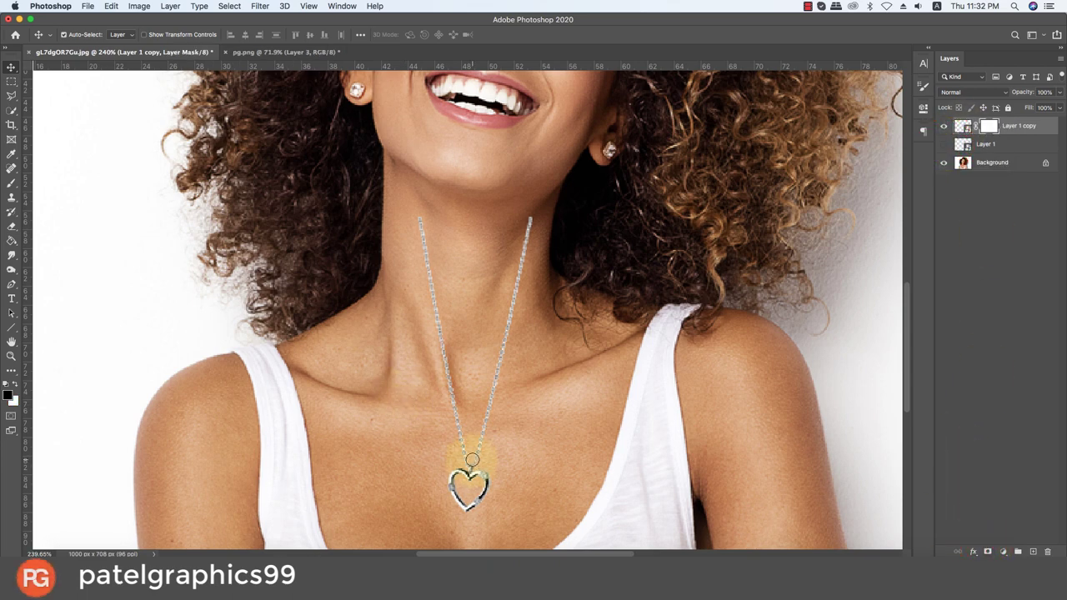
key("b")
left_click_drag(476, 458, 499, 362)
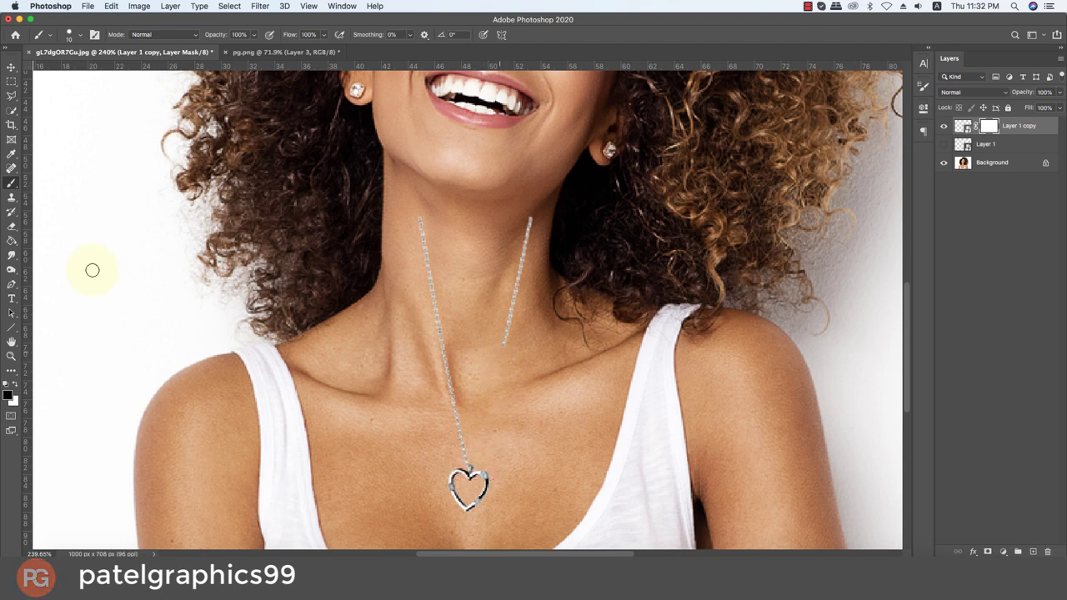
left_click(8, 192)
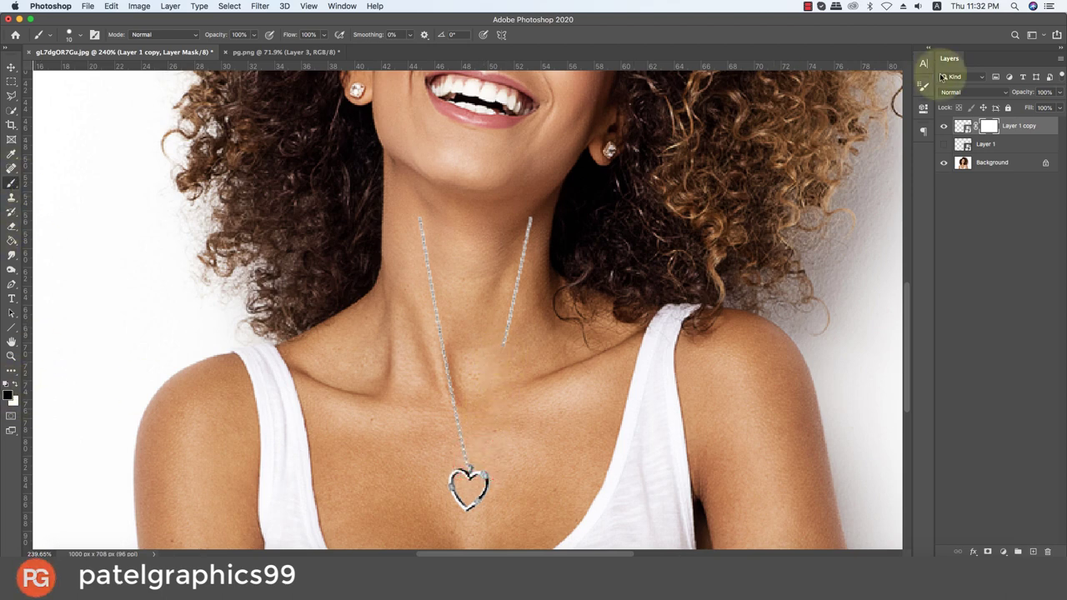
left_click_drag(498, 342, 530, 213)
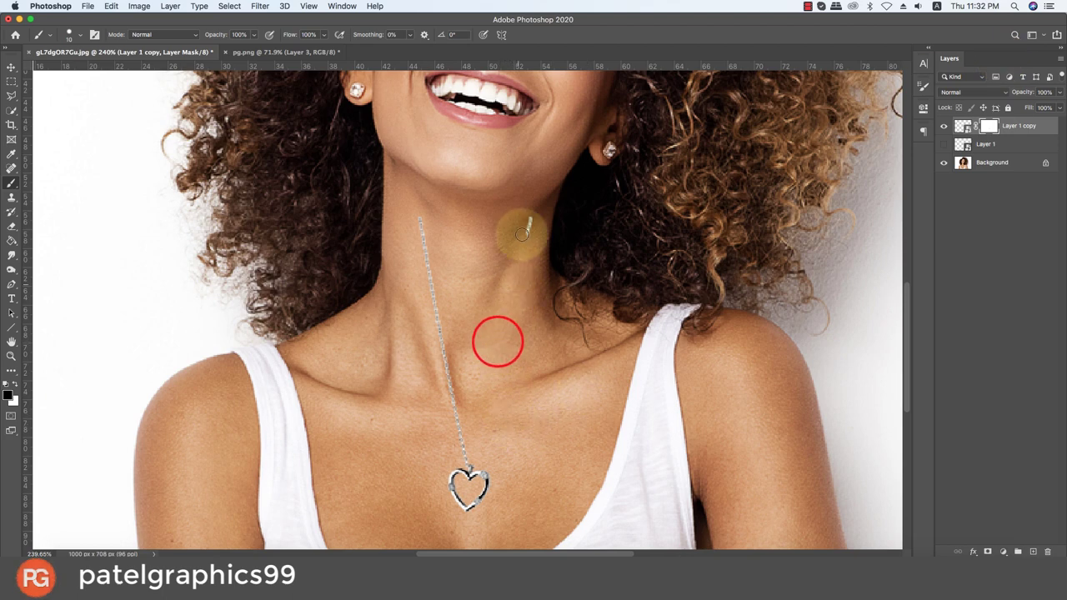
left_click_drag(420, 218, 466, 463)
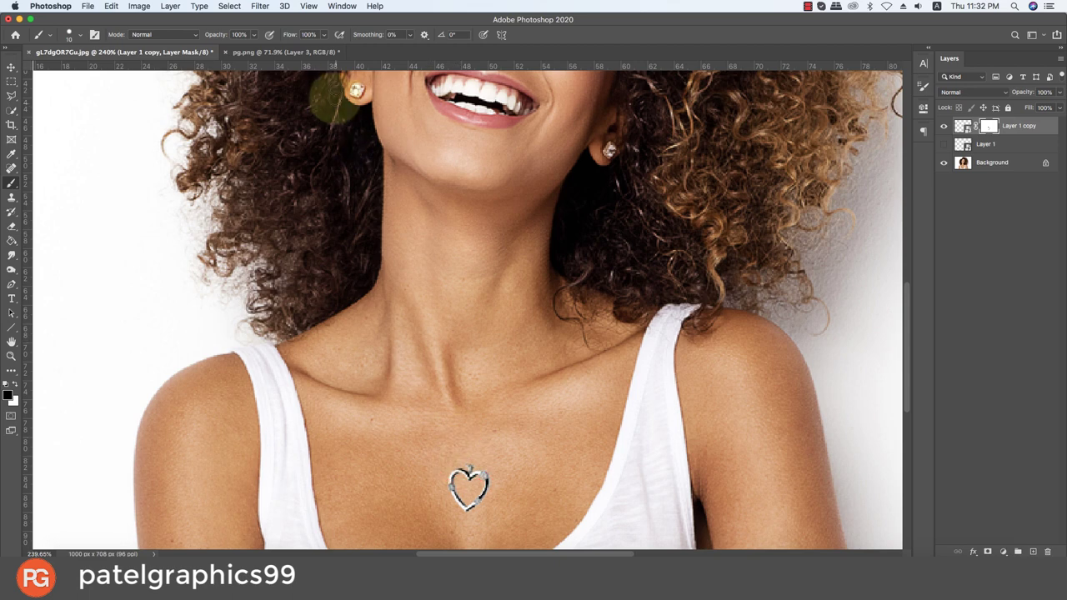
left_click(296, 52)
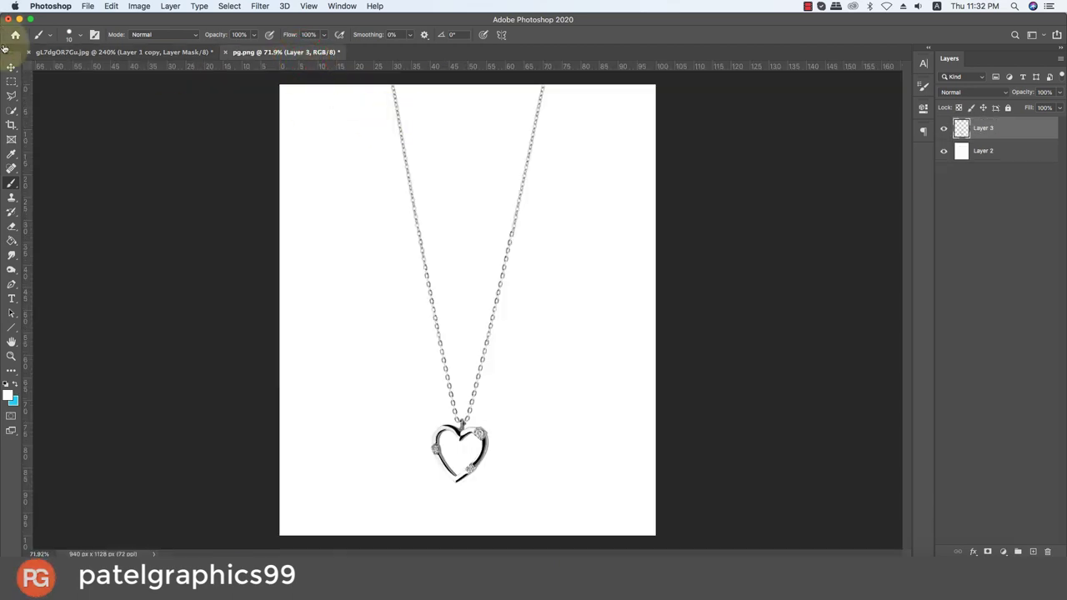
Step: Select the left chain strand with the Polygonal Lasso, paste it as Layer 4, and shift it up-left
left_click(11, 81)
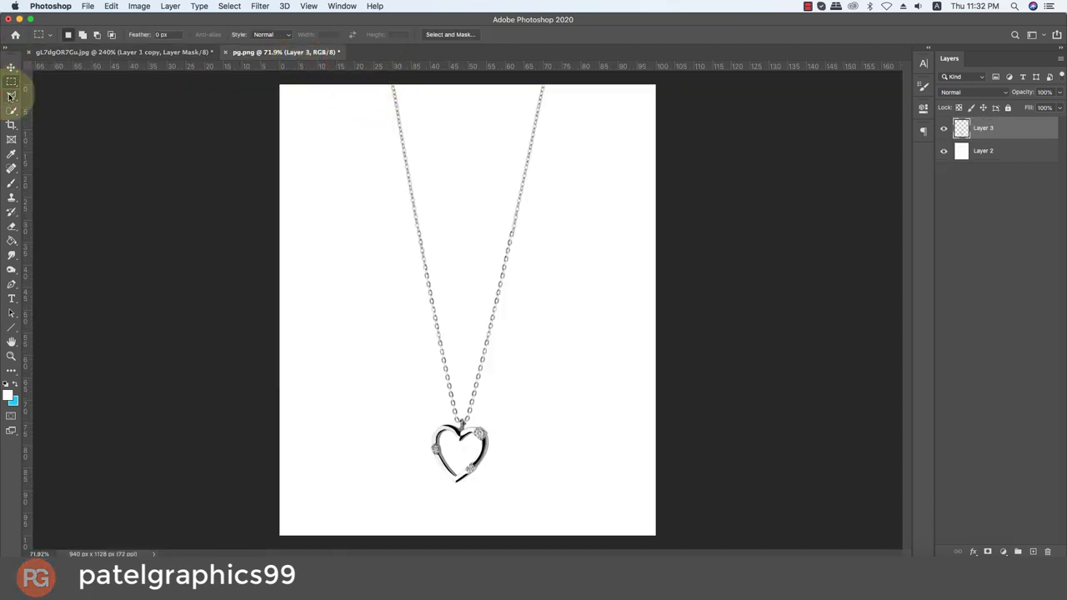
left_click(12, 95)
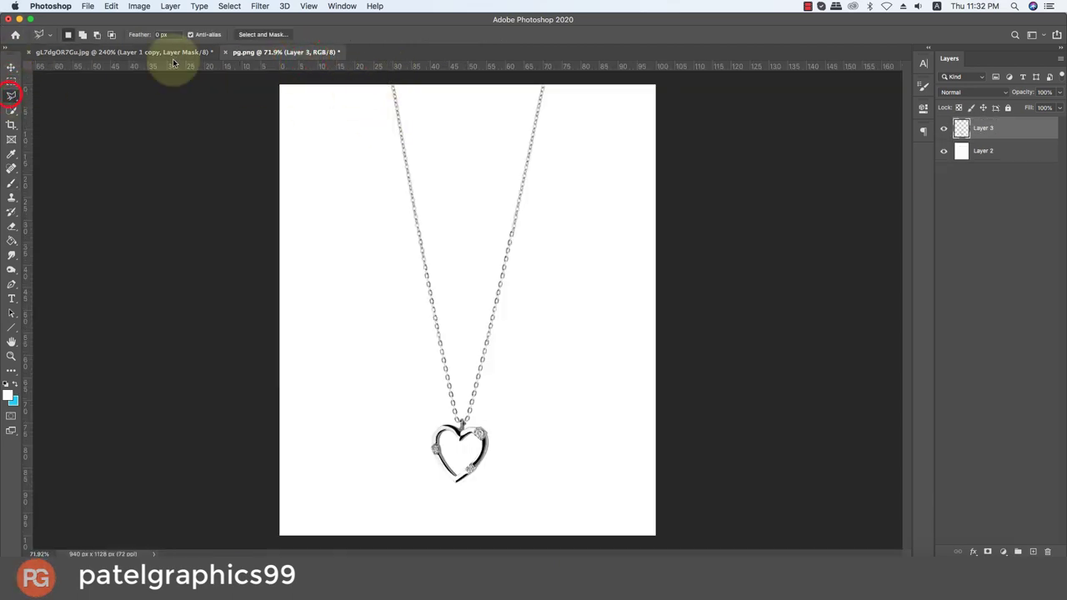
left_click(377, 87)
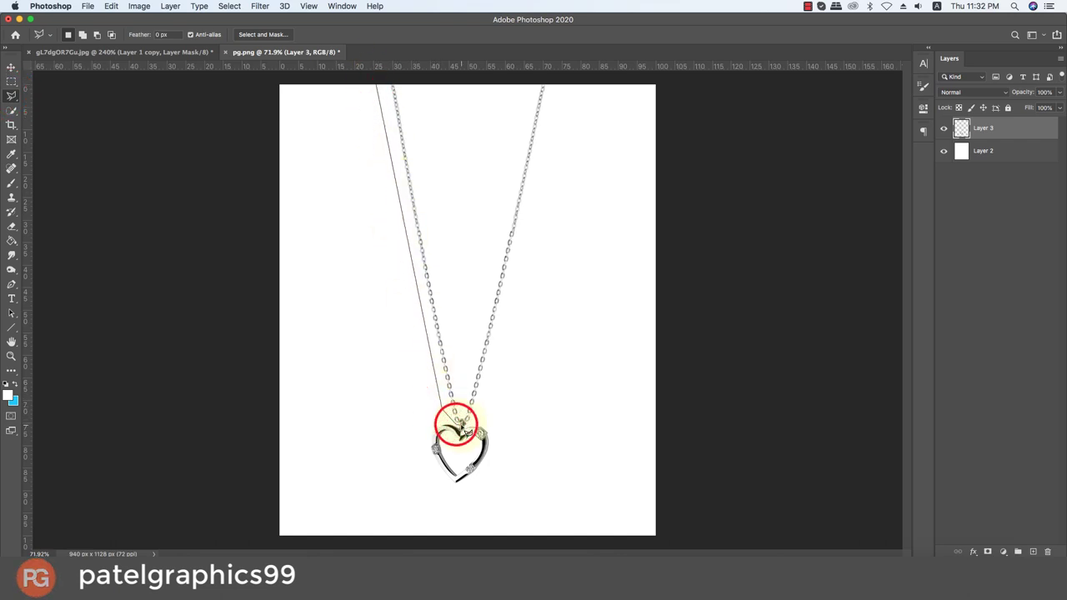
left_click(458, 422)
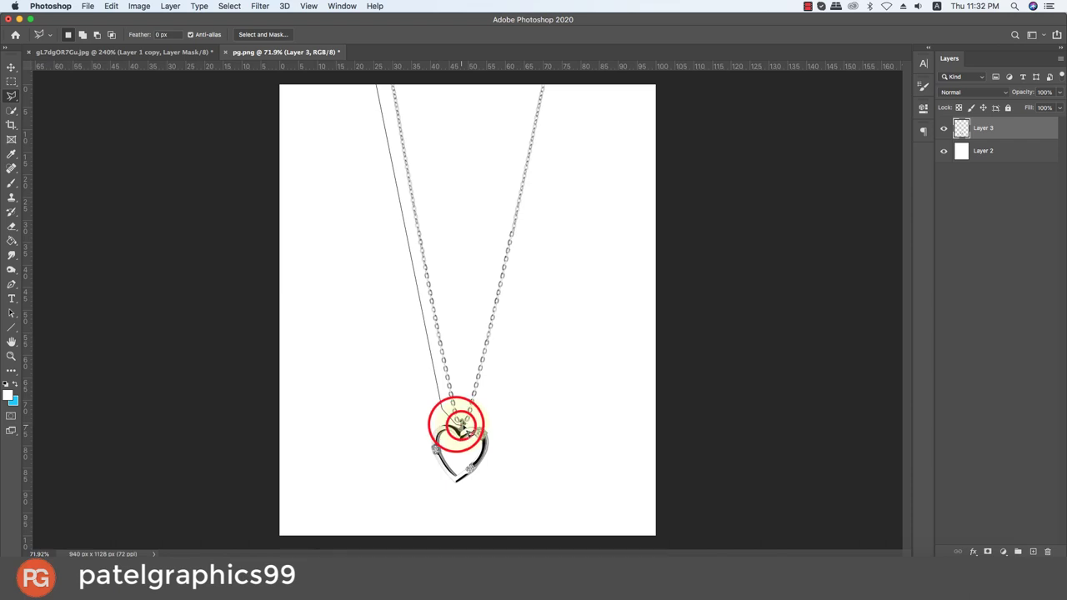
double_click(398, 78)
key("super+v")
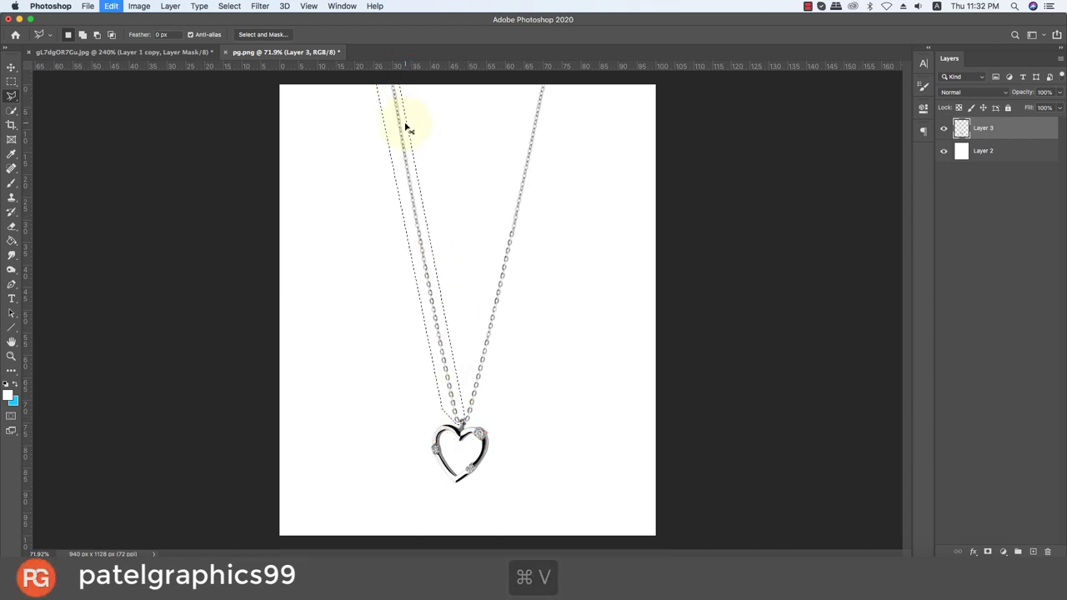
key("v")
mouse_move(404, 198)
left_mouse_down()
mouse_move(315, 149)
mouse_move(421, 368)
left_mouse_up()
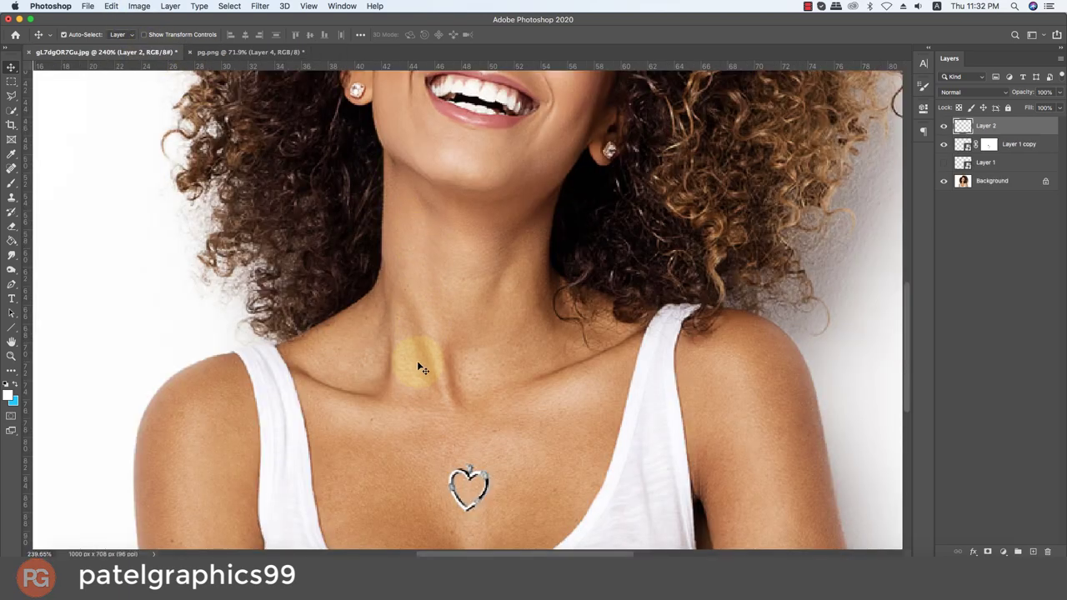
Step: Convert the chain strand layer, Layer 2, into a smart object
scroll(403, 307, "down", 2)
scroll(388, 309, "down", 2)
scroll(388, 316, "down", 5)
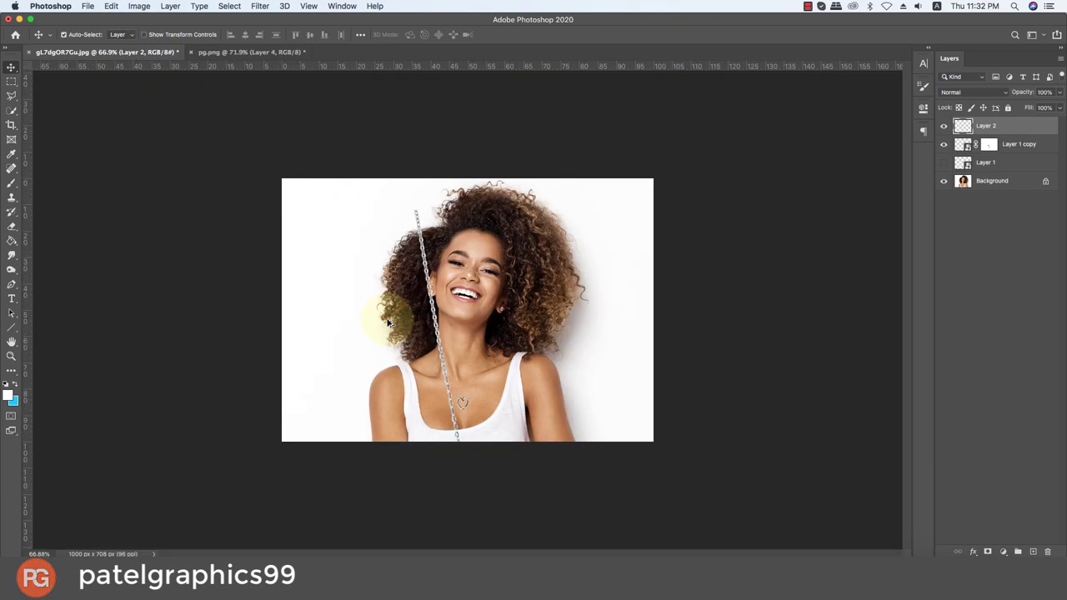
right_click(1010, 130)
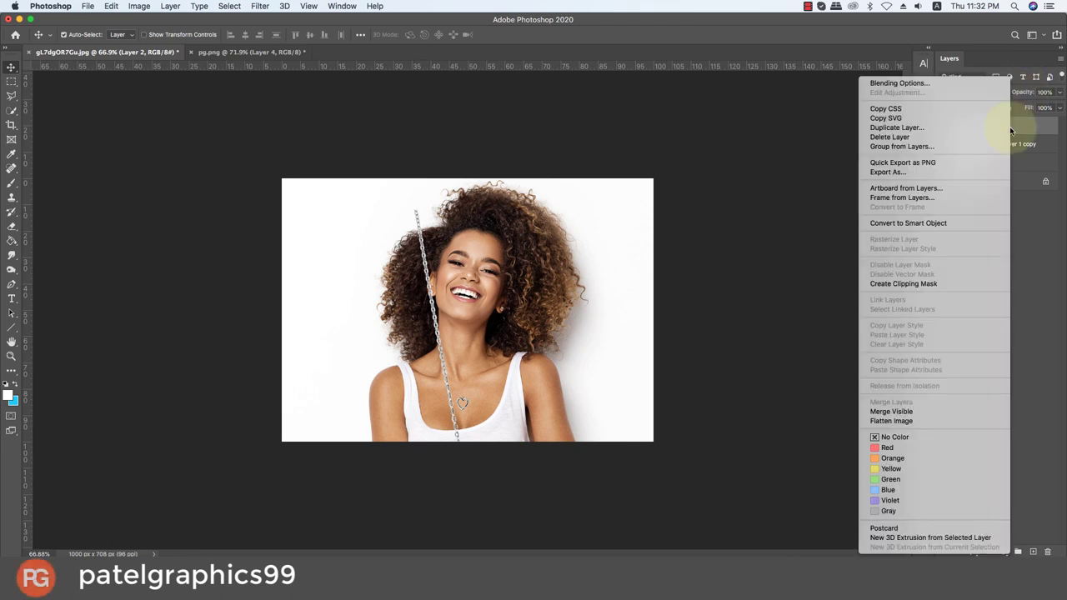
left_click(911, 223)
Step: Scale the chain strand to 25.44% and align it from the neck down to the heart
key("ctrl+t")
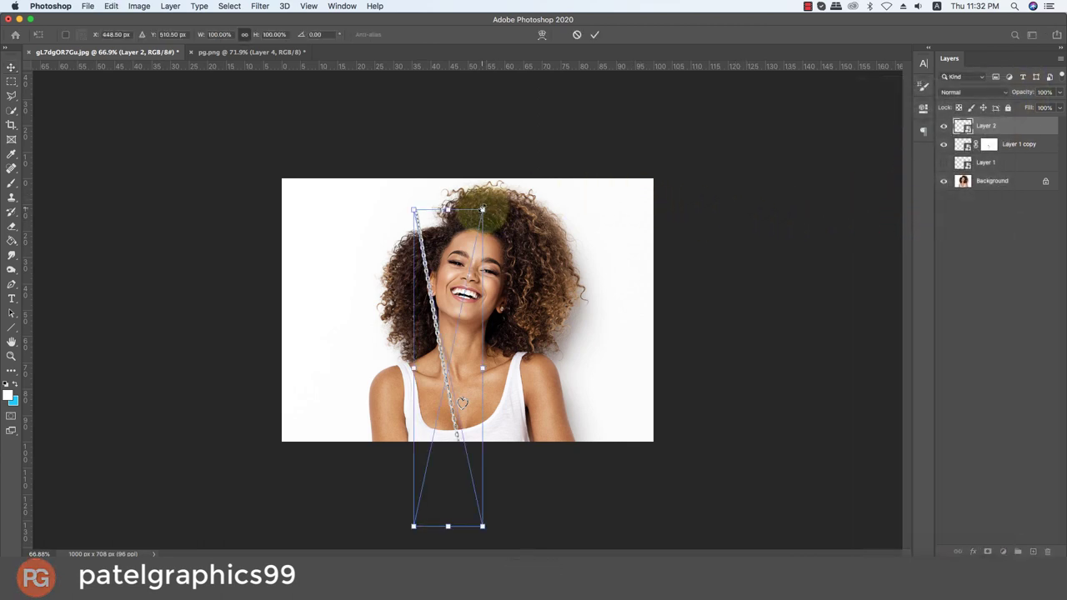
left_click_drag(482, 211, 457, 328)
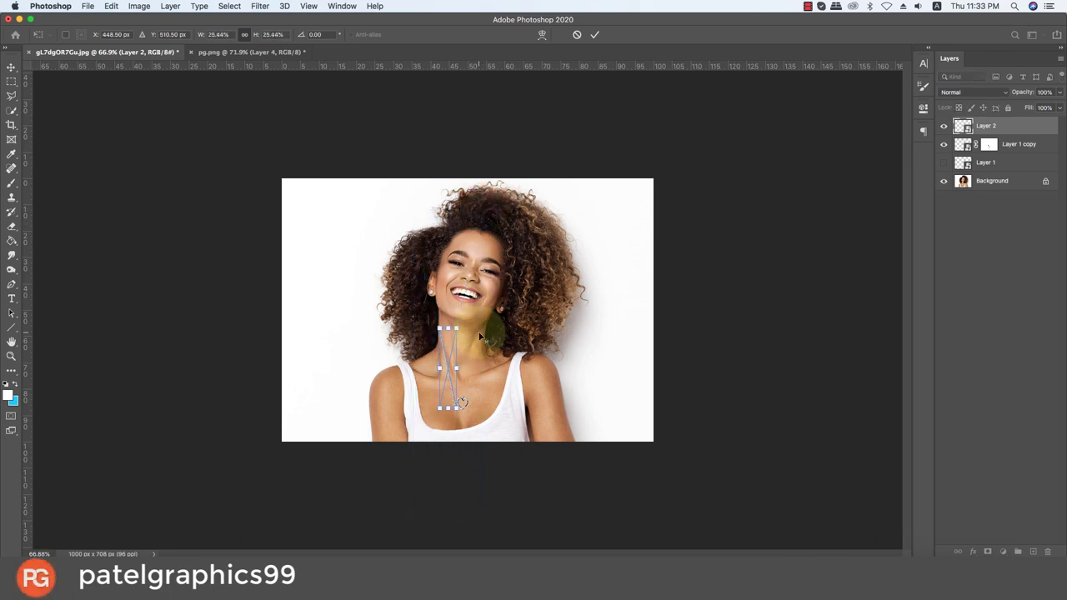
scroll(450, 331, "up", 5)
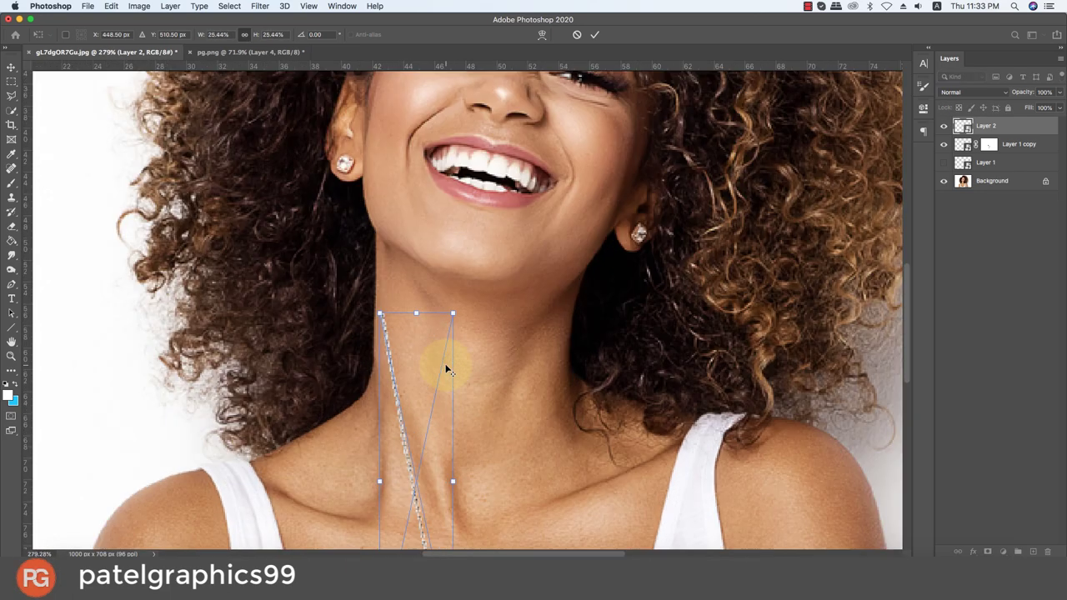
key("Return")
mouse_move(436, 357)
left_mouse_down()
mouse_move(448, 222)
mouse_move(425, 332)
mouse_move(447, 285)
left_mouse_up()
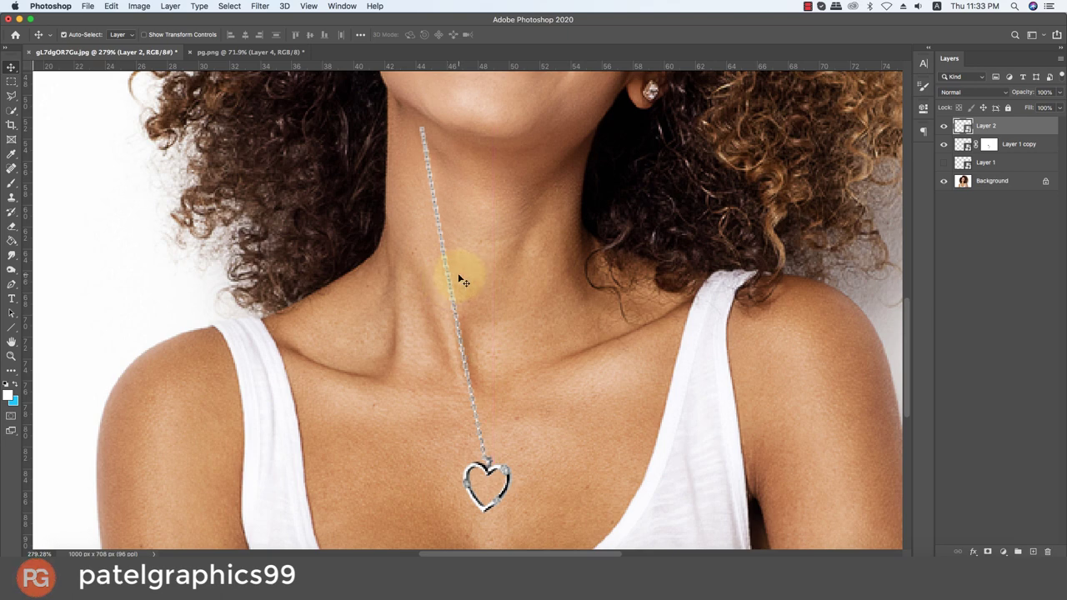
left_click_drag(456, 274, 455, 271)
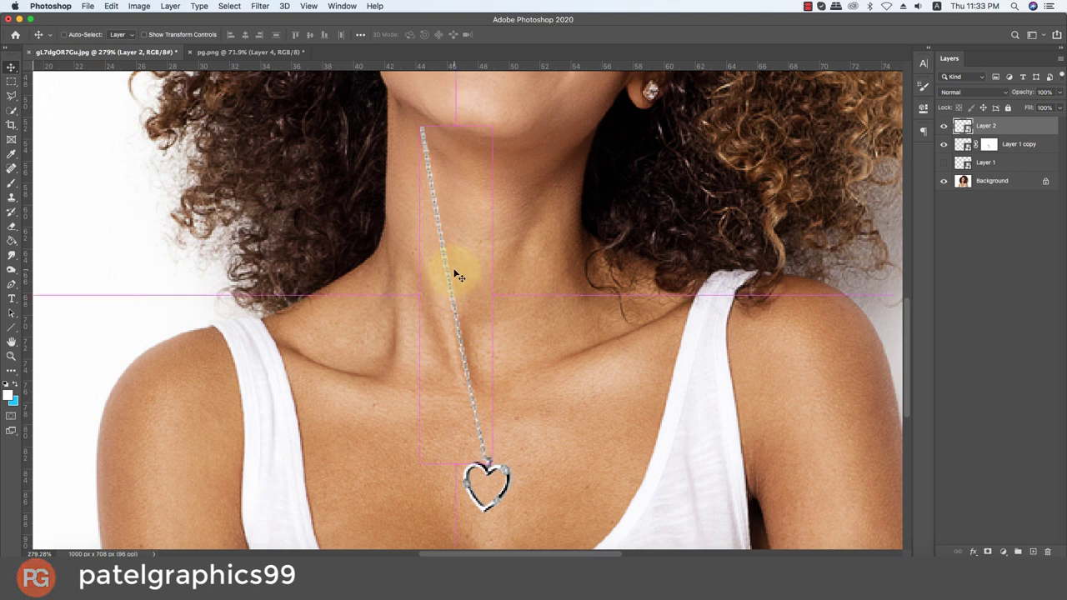
Step: Duplicate the chain strand, flip the copy horizontally, and move it right to form a V
key("super+j")
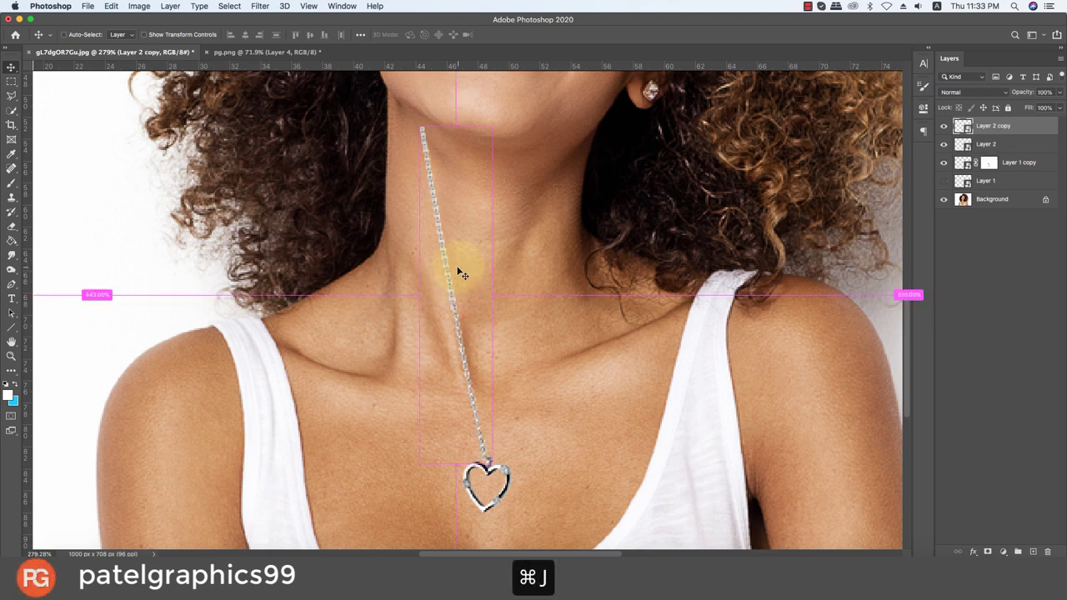
key("super+t")
right_click(459, 267)
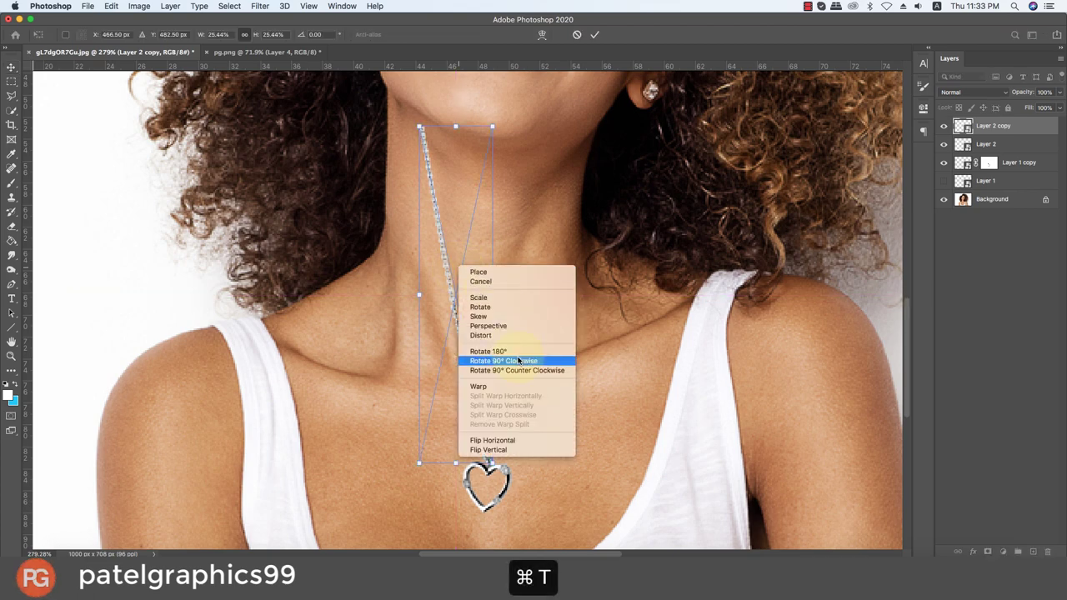
left_click(501, 439)
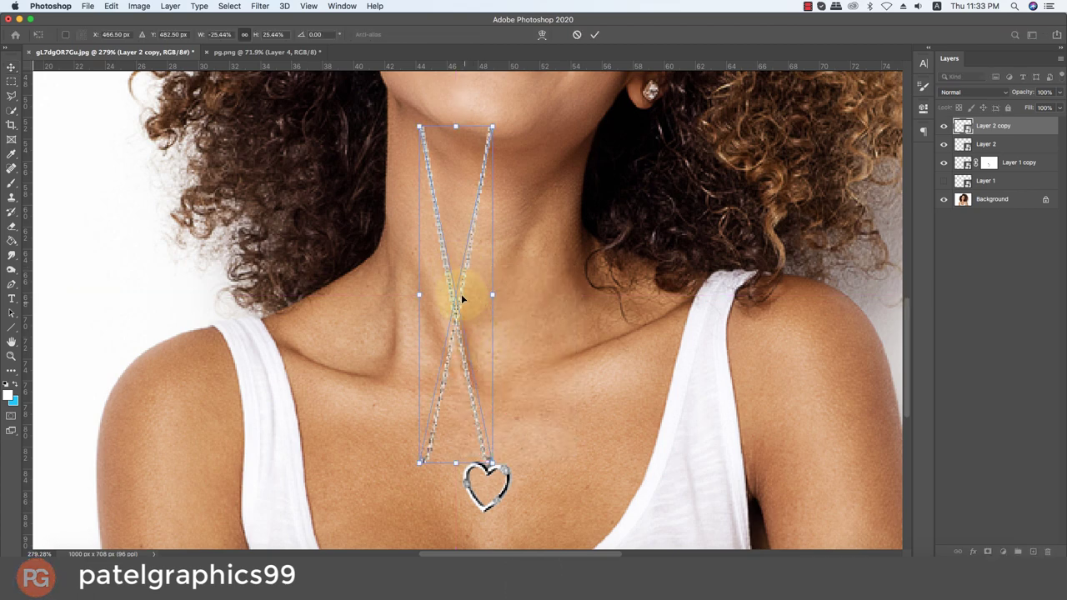
left_click_drag(461, 294, 528, 299)
key("Return")
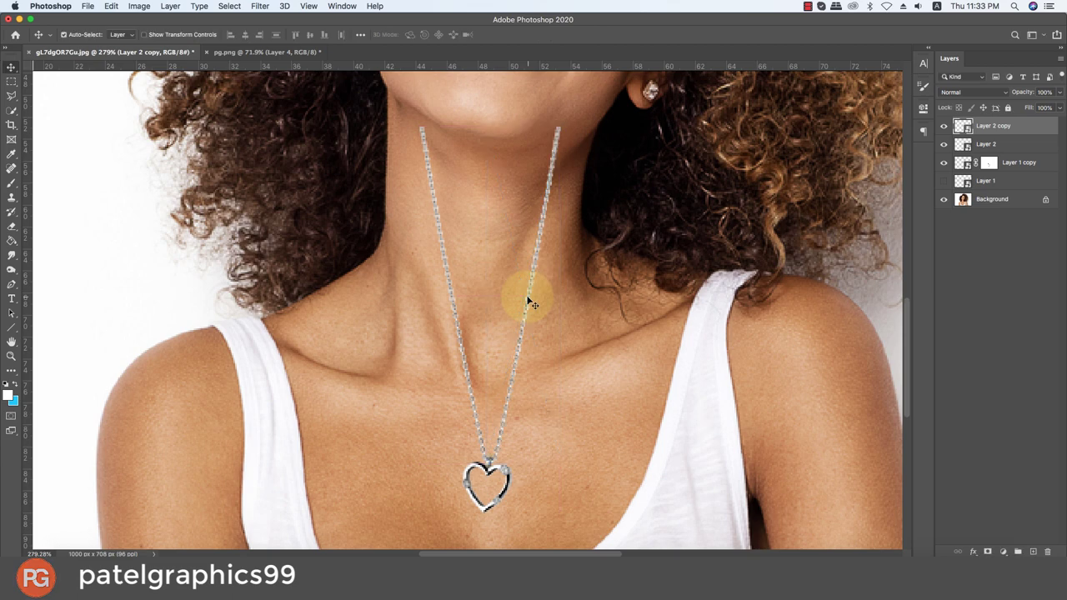
left_click(446, 265)
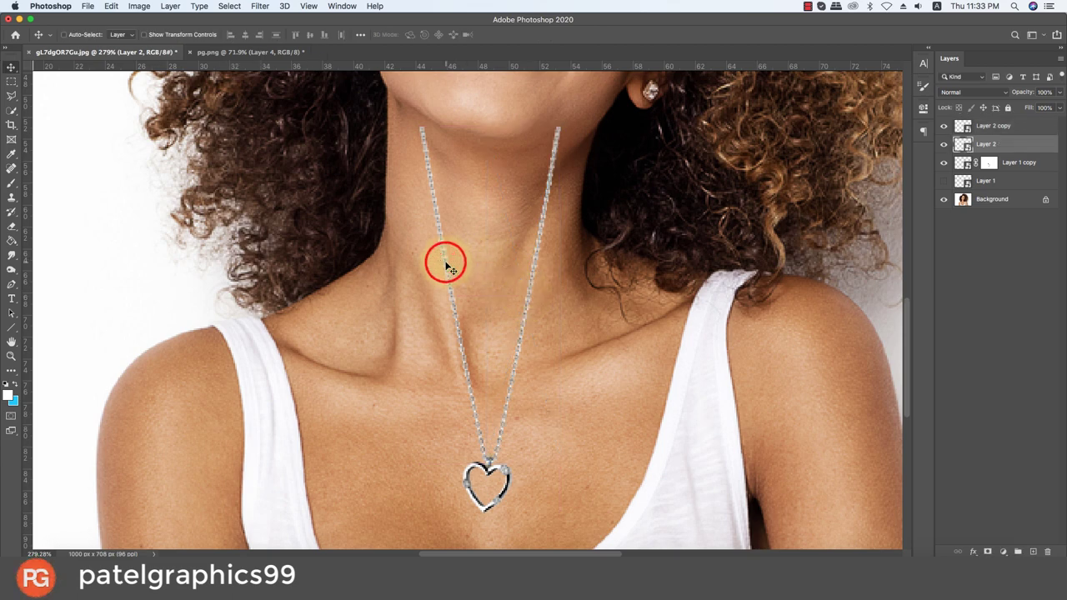
Step: Rotate Layer 2's left chain strand outward and warp it to curve along the neck
key("super+t")
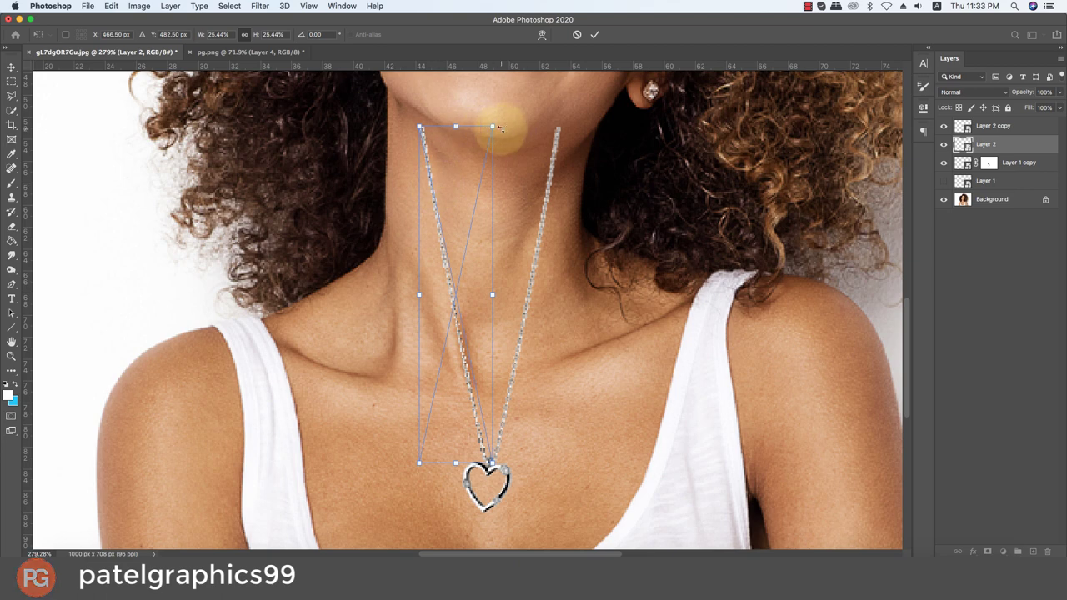
left_click_drag(504, 126, 407, 281)
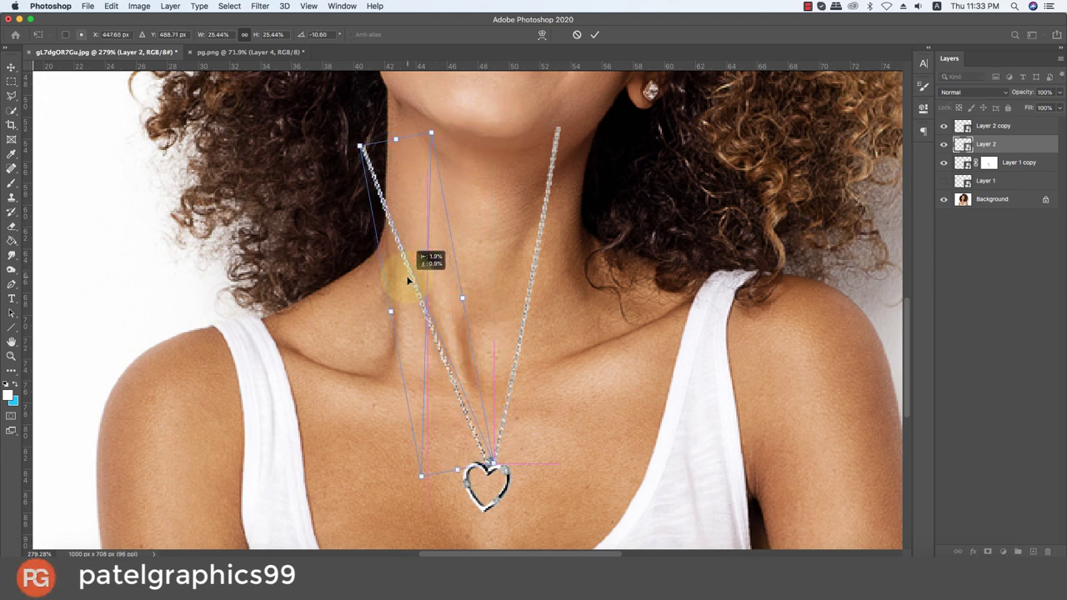
right_click(409, 272)
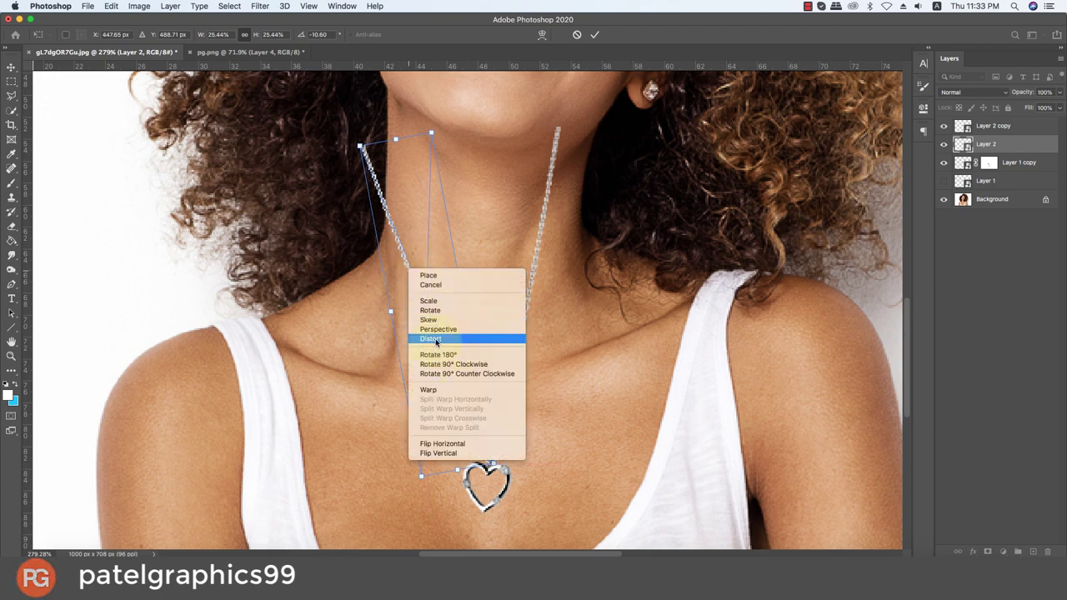
left_click(427, 389)
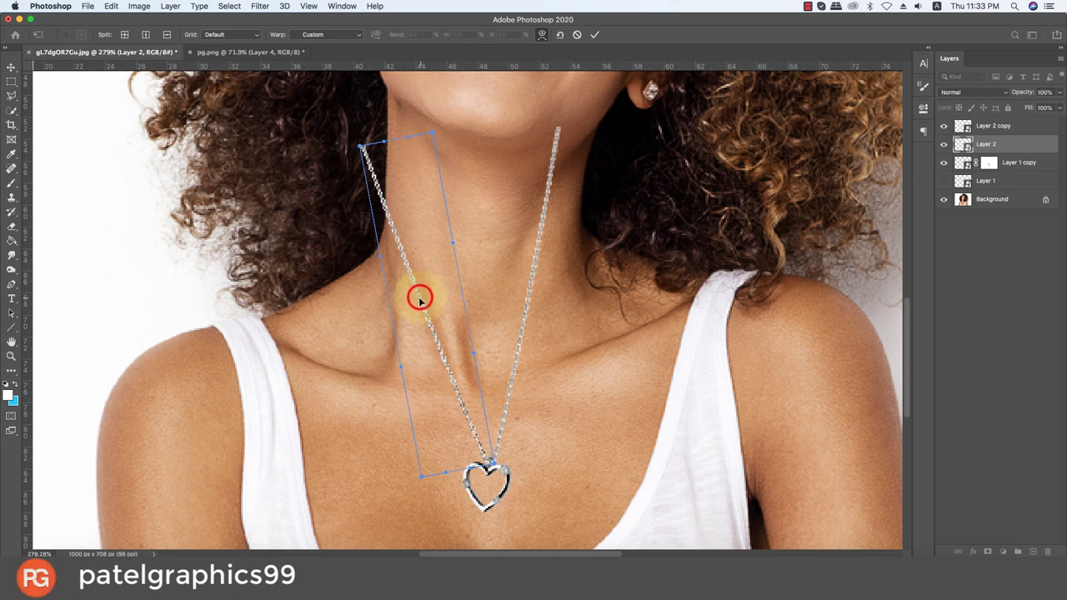
left_click_drag(420, 298, 398, 314)
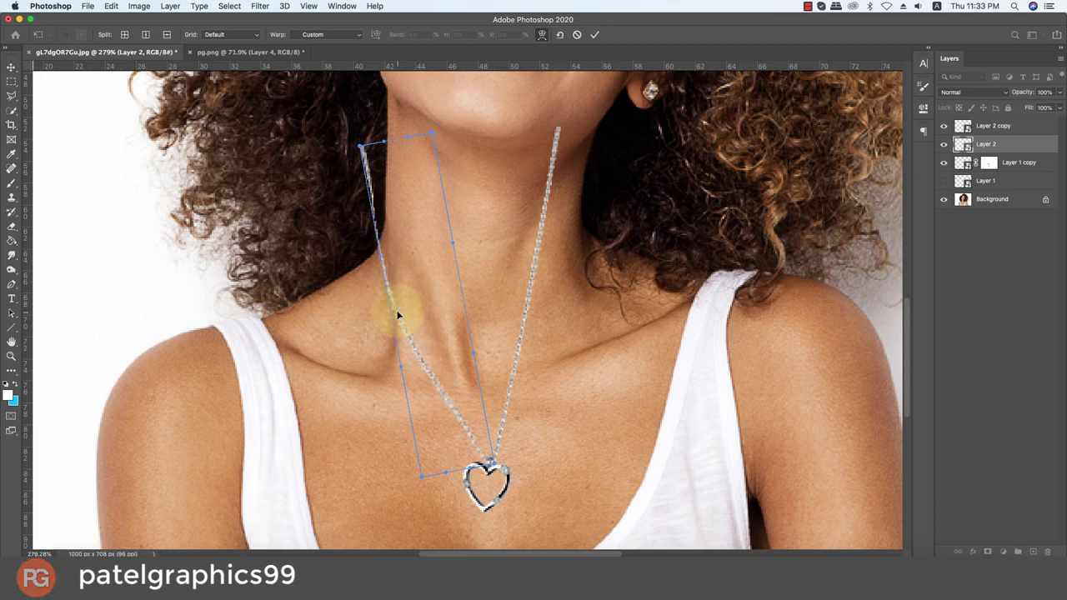
left_click_drag(392, 314, 388, 289)
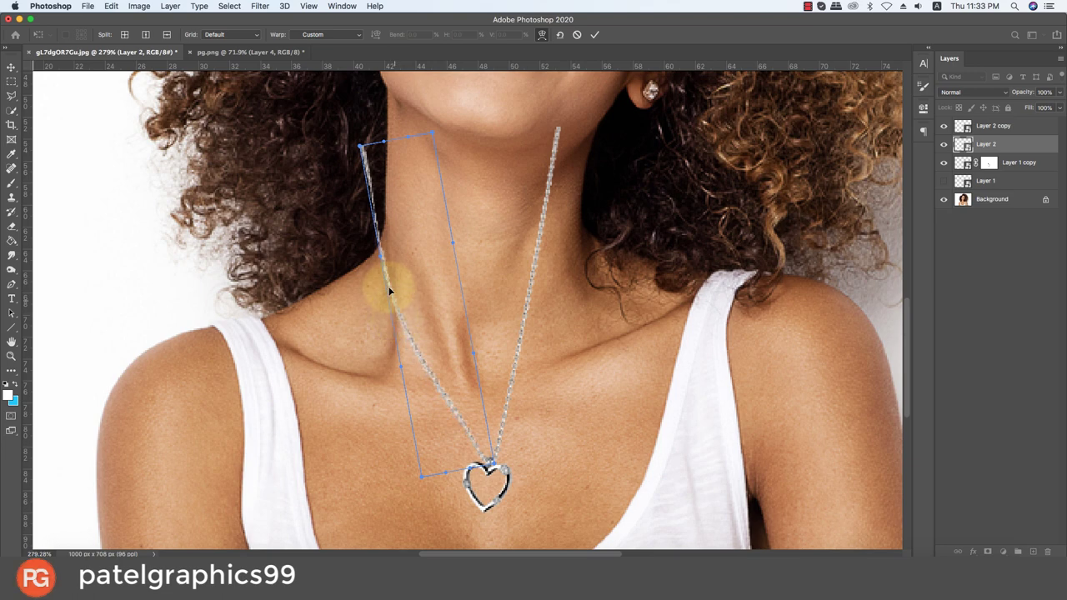
left_click_drag(373, 260, 361, 264)
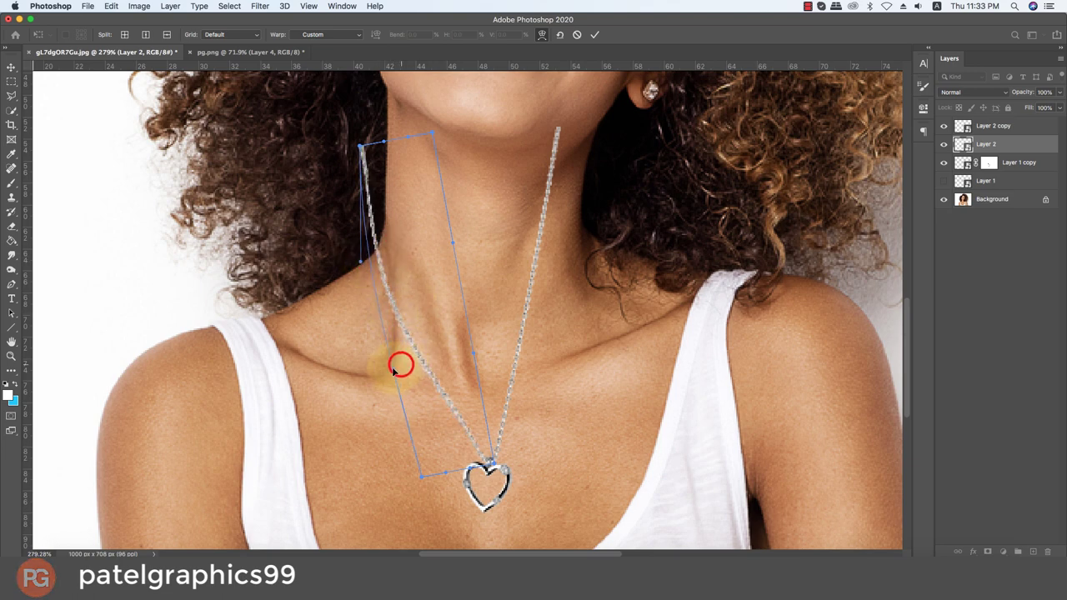
left_click_drag(400, 362, 365, 384)
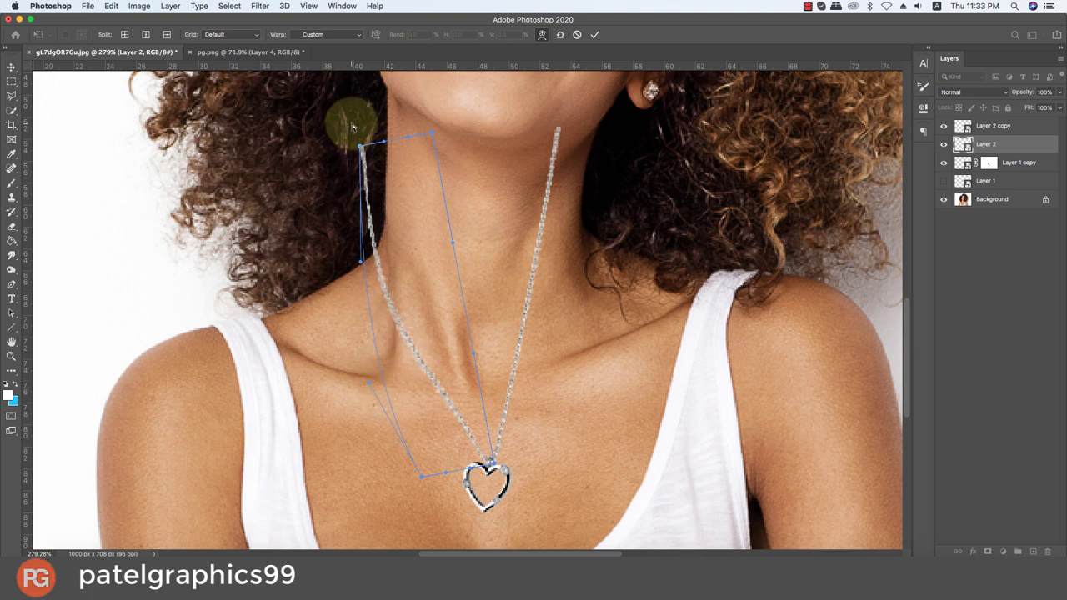
mouse_move(360, 146)
left_mouse_down()
mouse_move(373, 166)
mouse_move(434, 169)
left_mouse_up()
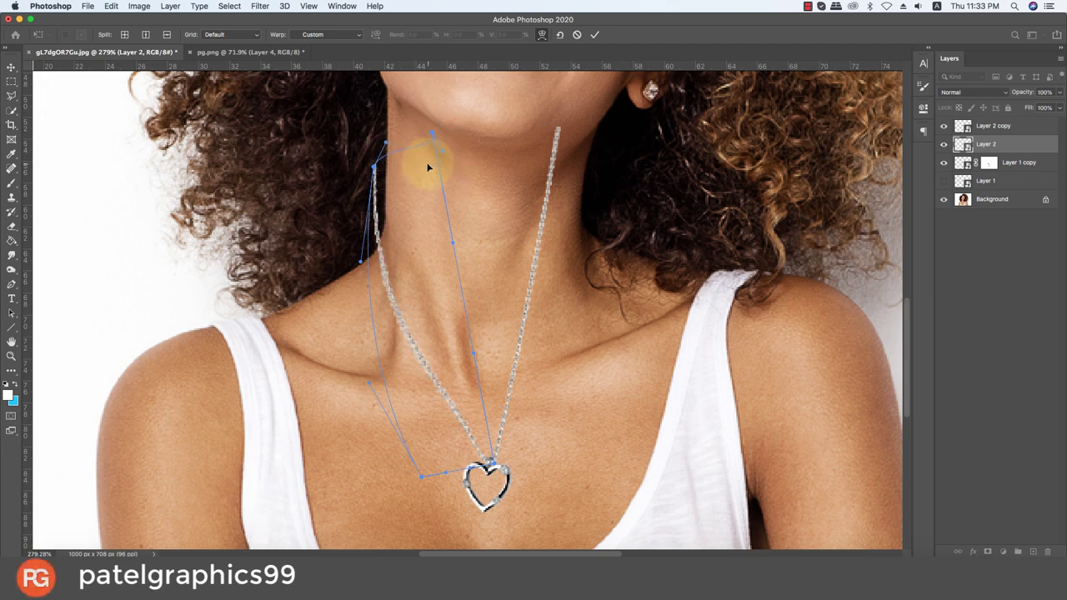
Step: Drag the warp points to pull the chain strand's top end down along the neck
scroll(427, 166, "down", 3)
scroll(427, 166, "down", 3)
scroll(427, 166, "down", 5)
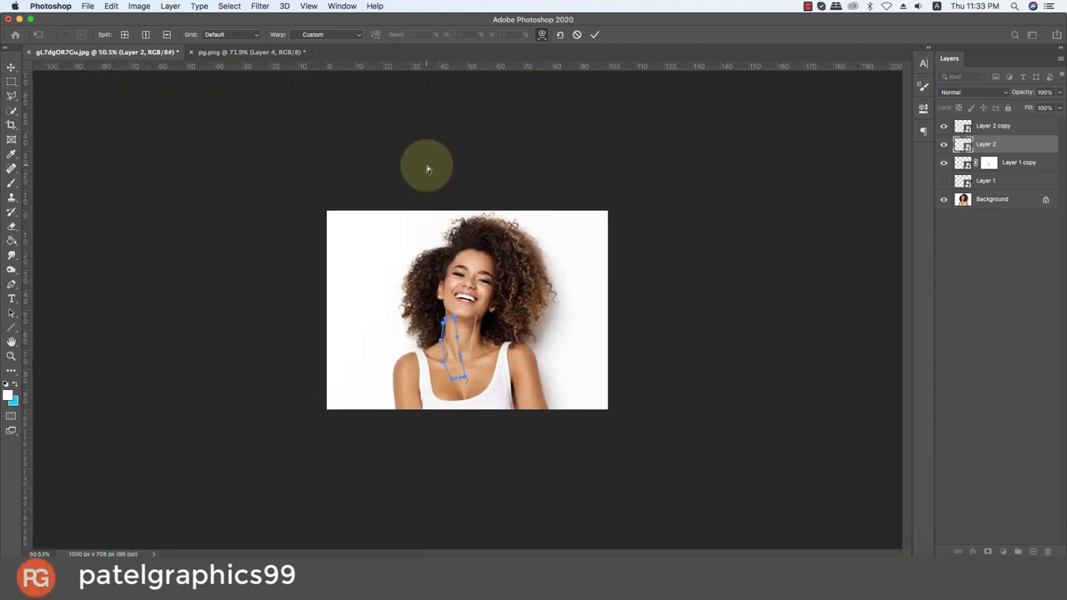
scroll(427, 169, "up", 3)
scroll(427, 169, "up", 2)
scroll(427, 169, "up", 1)
scroll(426, 170, "up", 2)
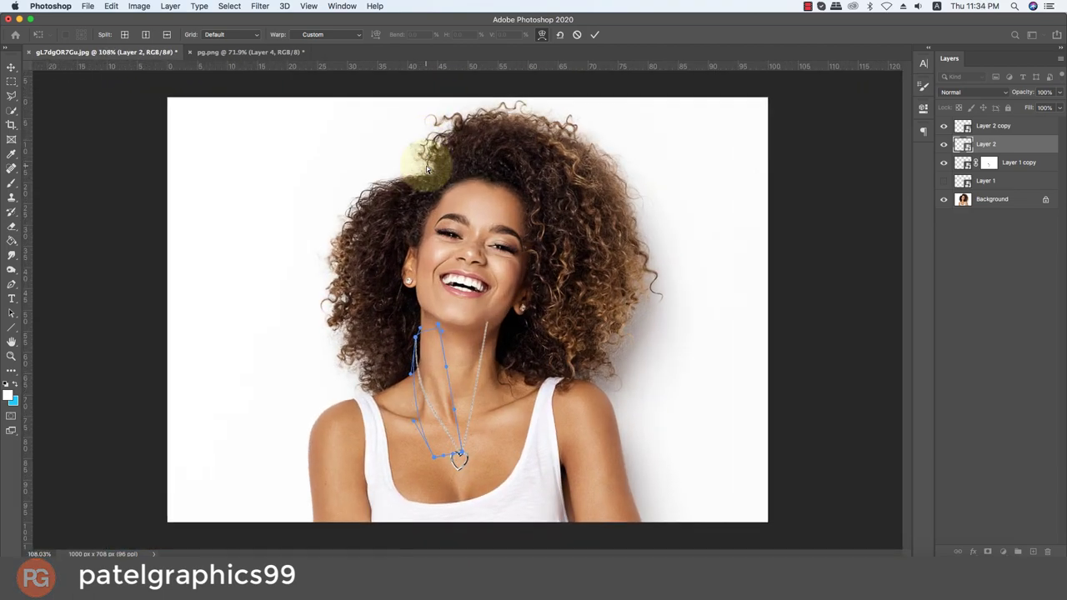
scroll(427, 169, "up", 2)
scroll(426, 169, "down", 5)
scroll(426, 169, "up", 1)
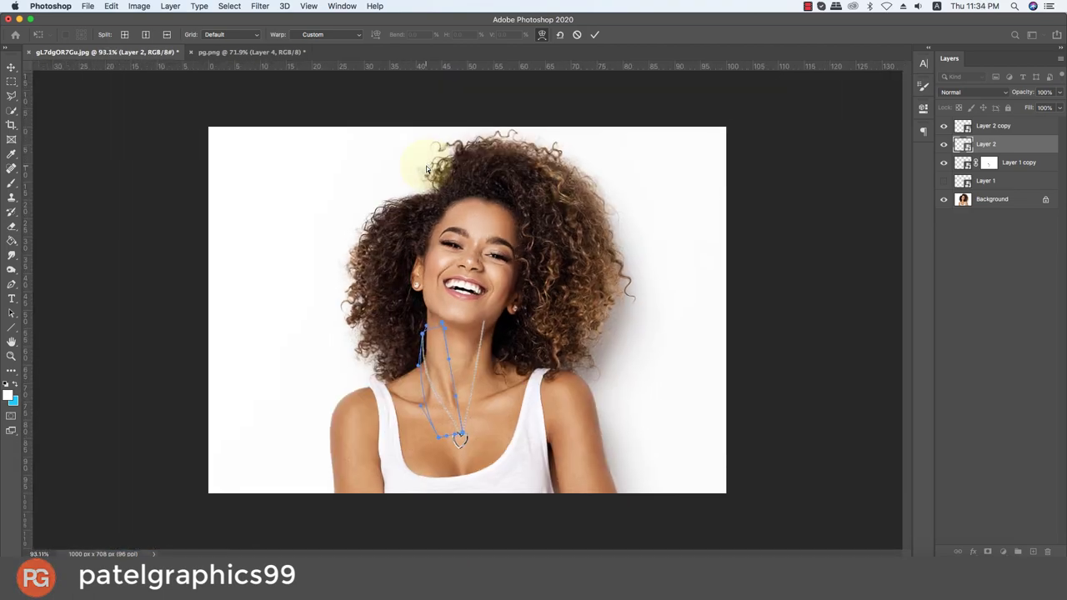
scroll(426, 168, "up", 3)
scroll(426, 168, "up", 3)
scroll(426, 168, "down", 1)
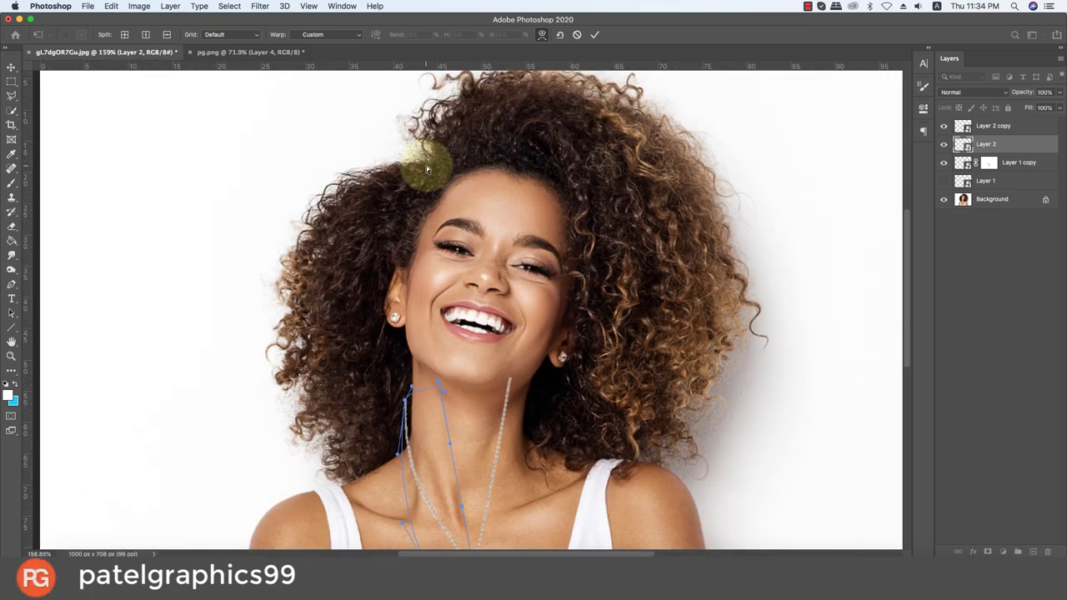
scroll(423, 233, "down", 4)
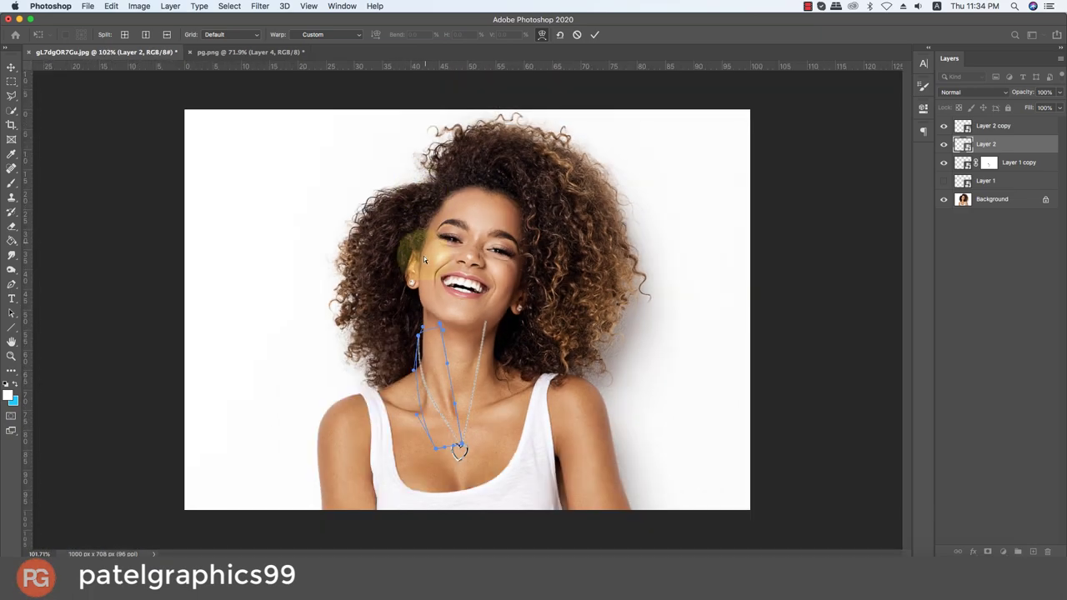
scroll(412, 350, "up", 4)
scroll(419, 375, "up", 1)
scroll(421, 376, "up", 5)
left_click_drag(418, 361, 428, 397)
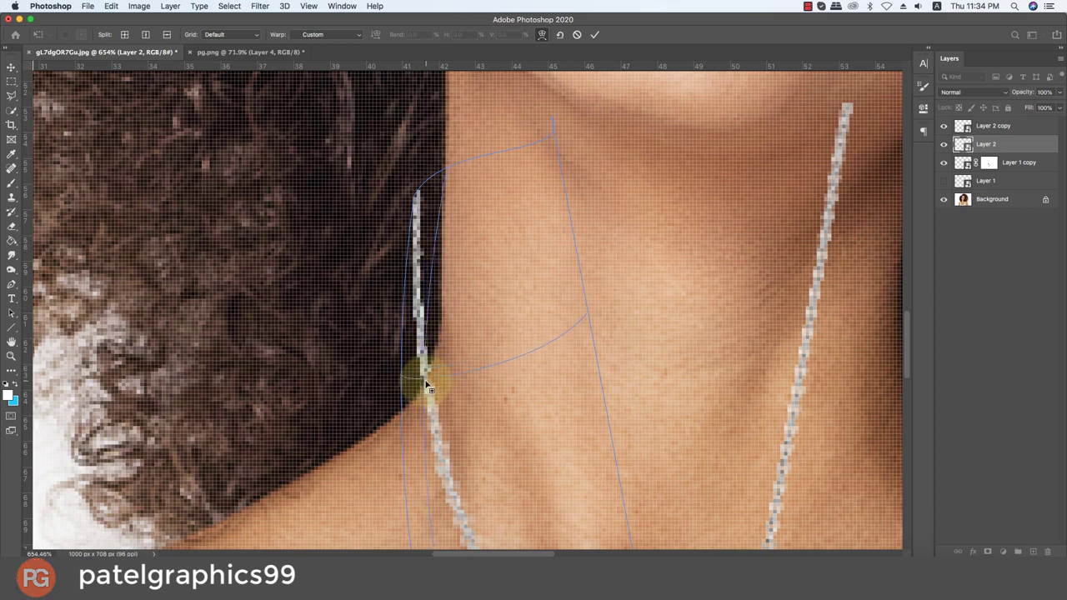
left_click(439, 243)
left_click_drag(423, 191, 419, 195)
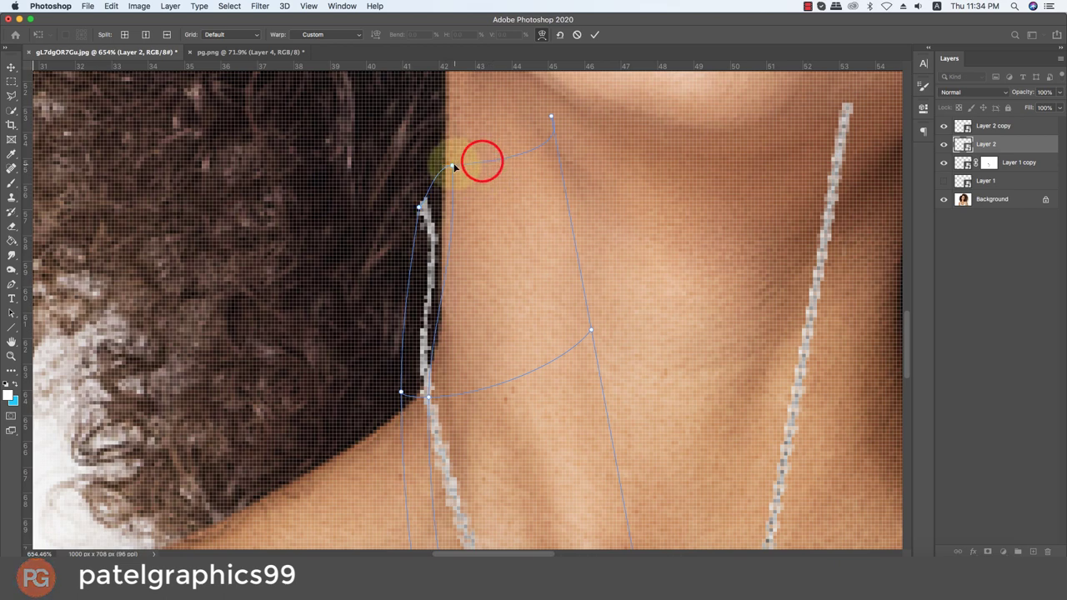
left_click_drag(453, 164, 447, 203)
Step: Bow the upper chain left and curve it along the hair edge
left_click_drag(442, 269, 381, 251)
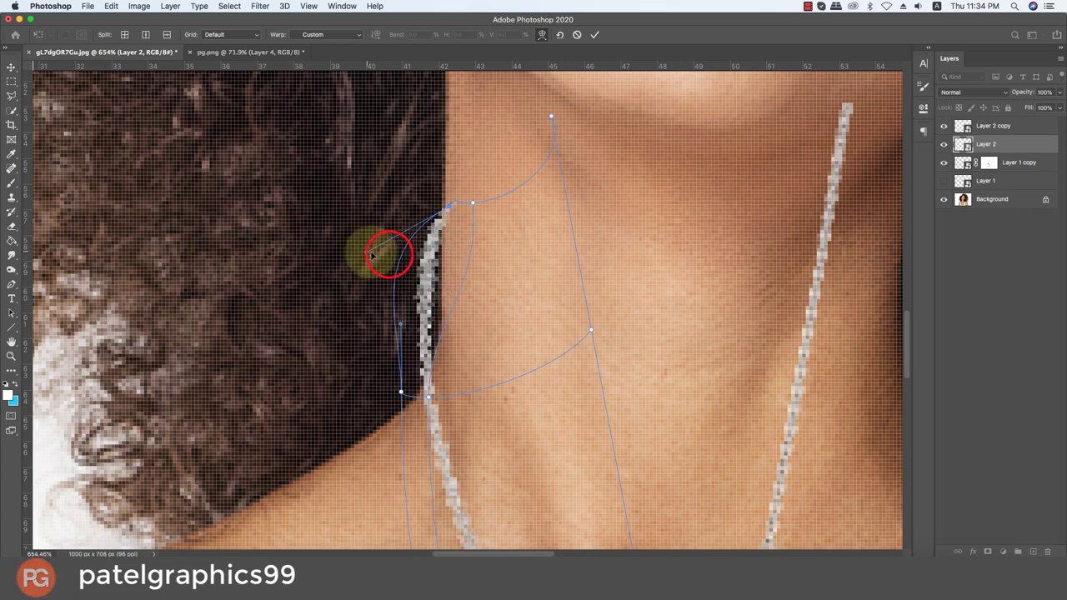
mouse_move(468, 255)
left_mouse_down()
mouse_move(456, 263)
mouse_move(442, 239)
mouse_move(439, 275)
mouse_move(447, 239)
mouse_move(488, 219)
left_mouse_up()
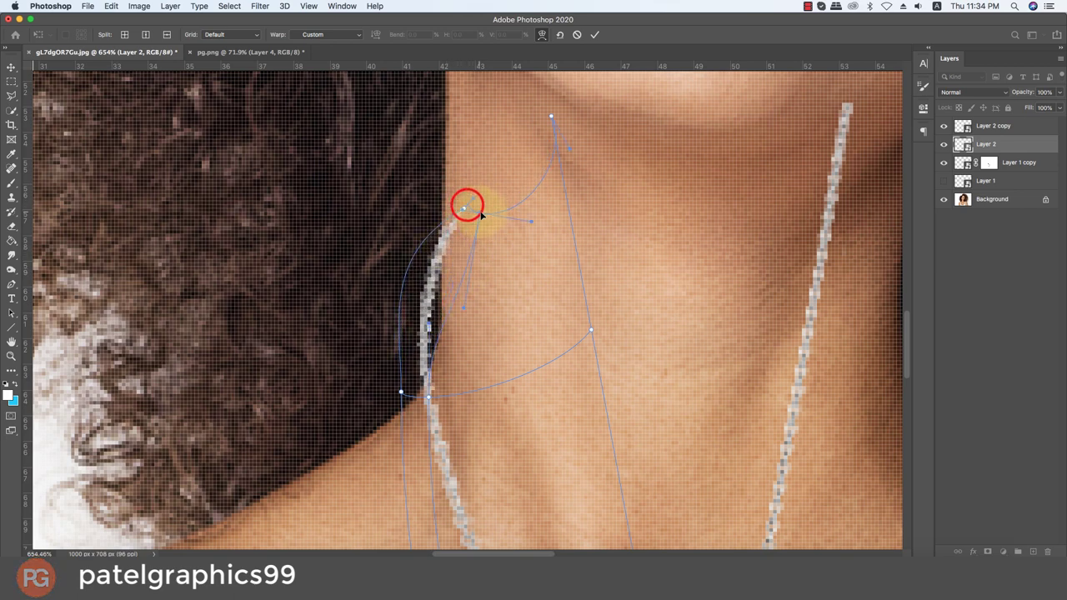
mouse_move(467, 207)
left_mouse_down()
mouse_move(484, 225)
mouse_move(479, 237)
left_mouse_up()
mouse_move(444, 311)
left_mouse_down()
mouse_move(433, 318)
mouse_move(445, 299)
left_mouse_up()
Step: Commit the warp on the left chain strand
key("Return")
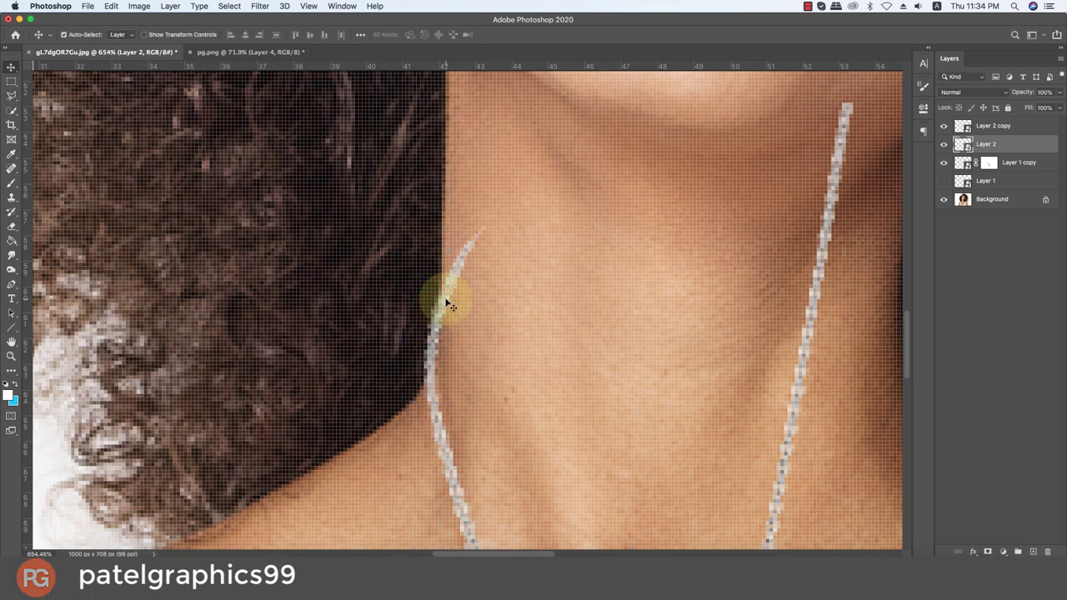
scroll(444, 302, "up", 3)
scroll(445, 302, "down", 5)
scroll(436, 293, "down", 2)
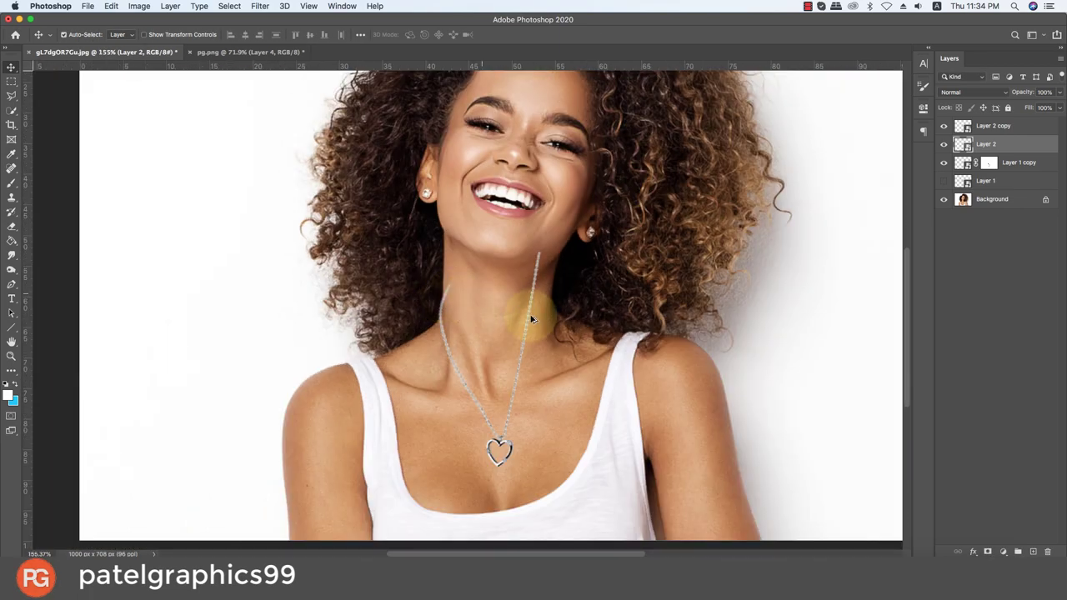
scroll(544, 344, "up", 2)
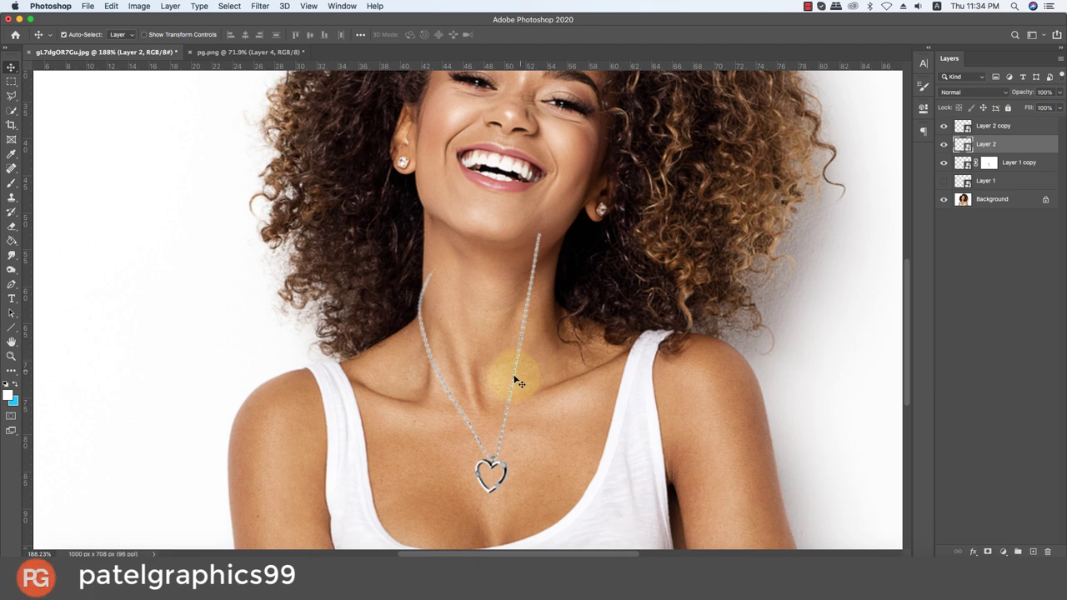
Step: Flip the heart pendant horizontally, rotate it to about -172.64°, and hang it at the chain's bottom
left_click(500, 465)
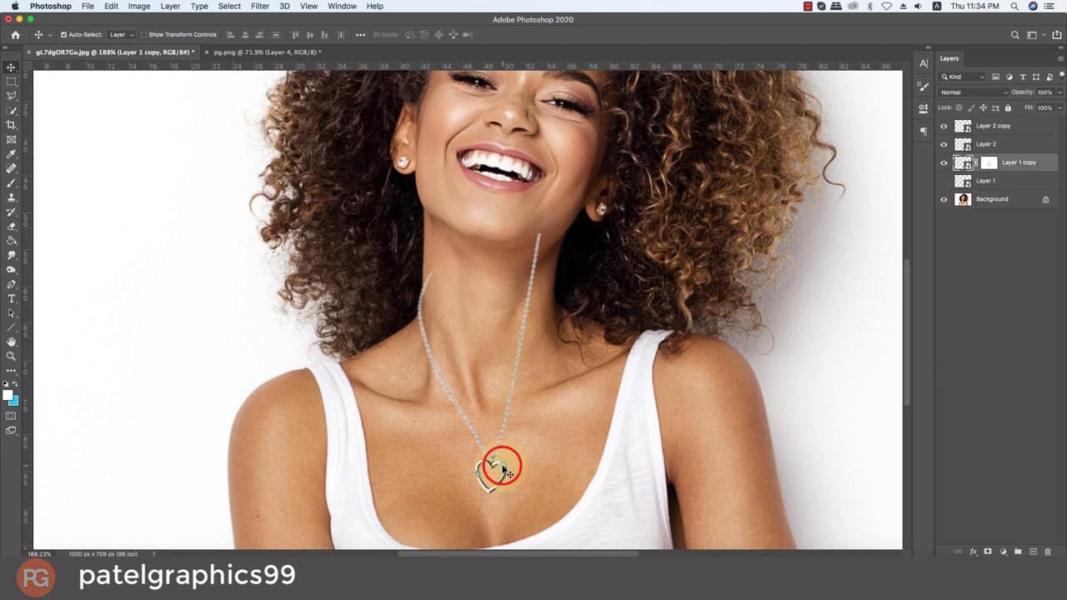
key("super+t")
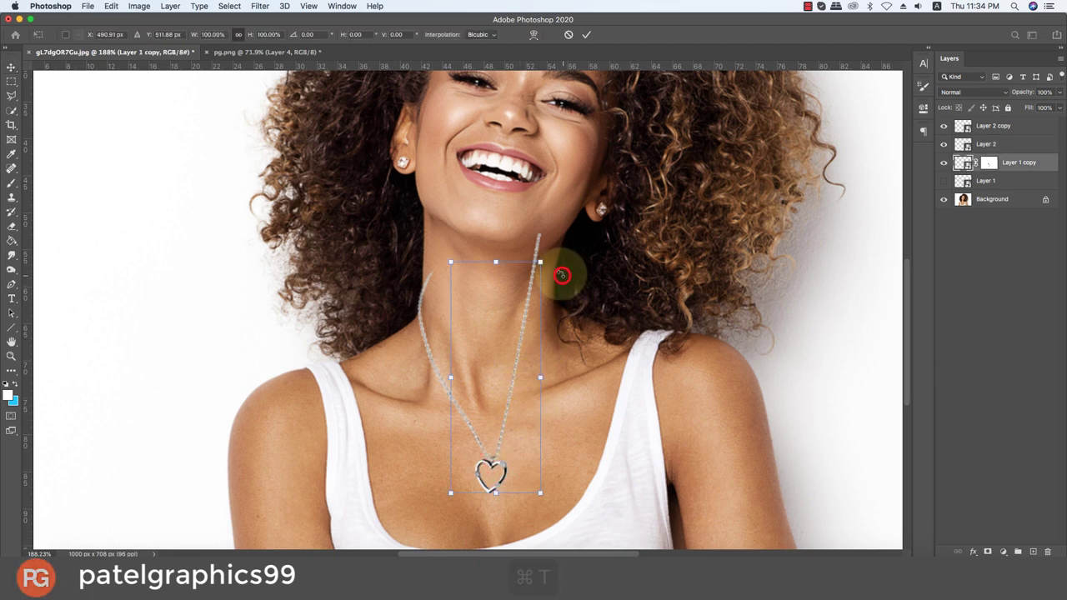
left_click_drag(562, 279, 560, 273)
left_click_drag(500, 457, 504, 469)
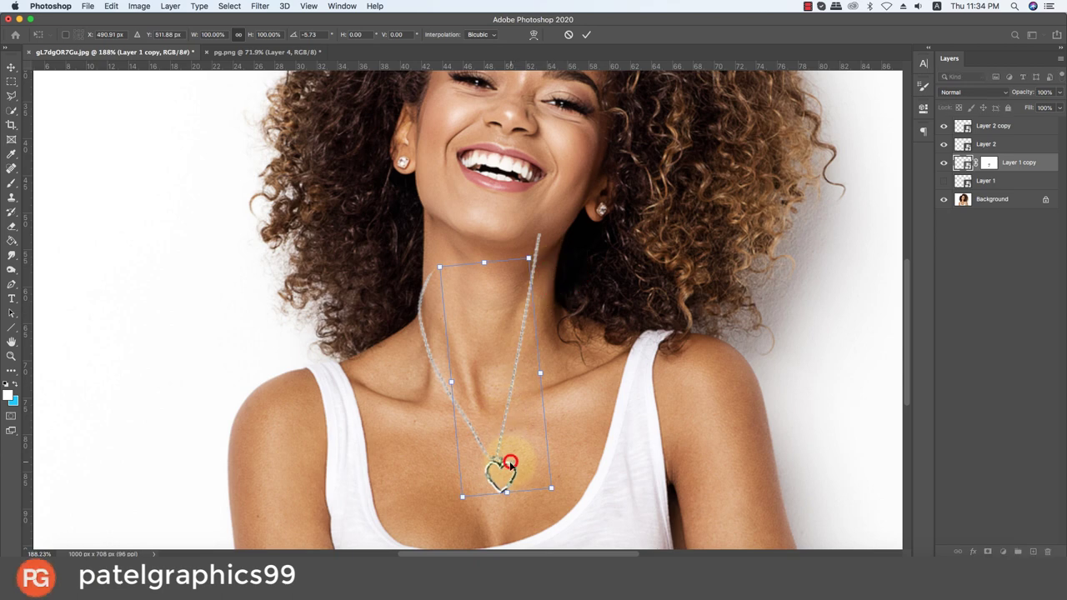
right_click(506, 459)
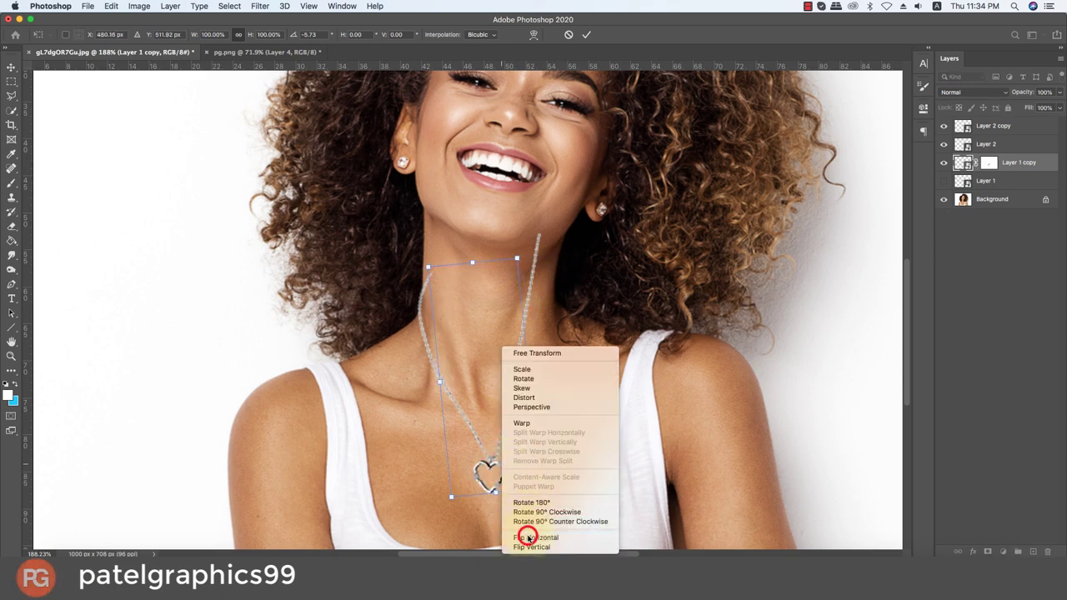
left_click(527, 535)
left_click_drag(494, 478, 502, 482)
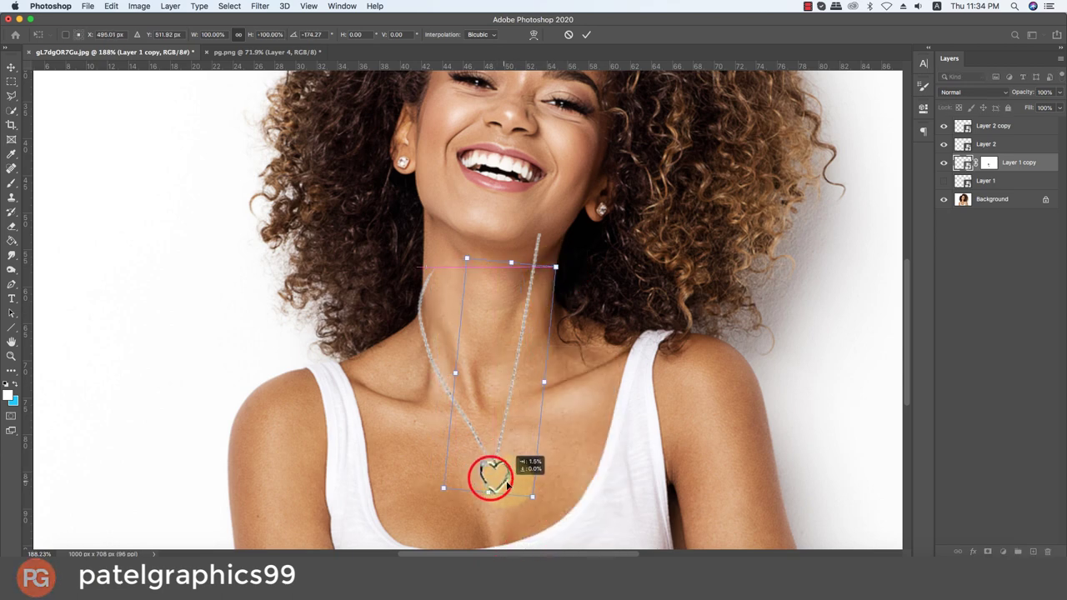
left_click_drag(584, 477, 584, 505)
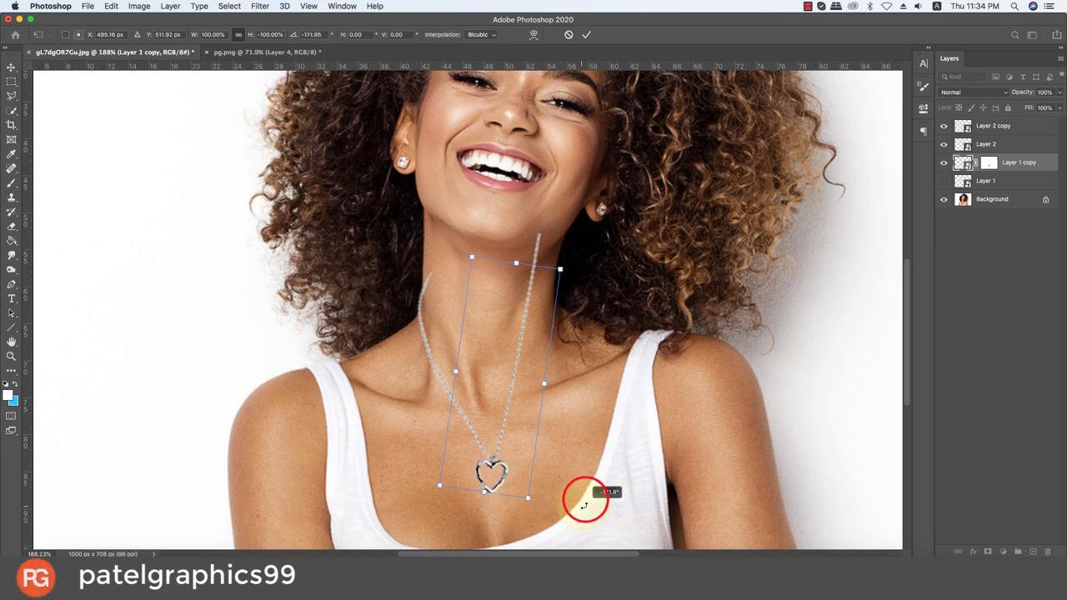
left_click_drag(506, 468, 506, 475)
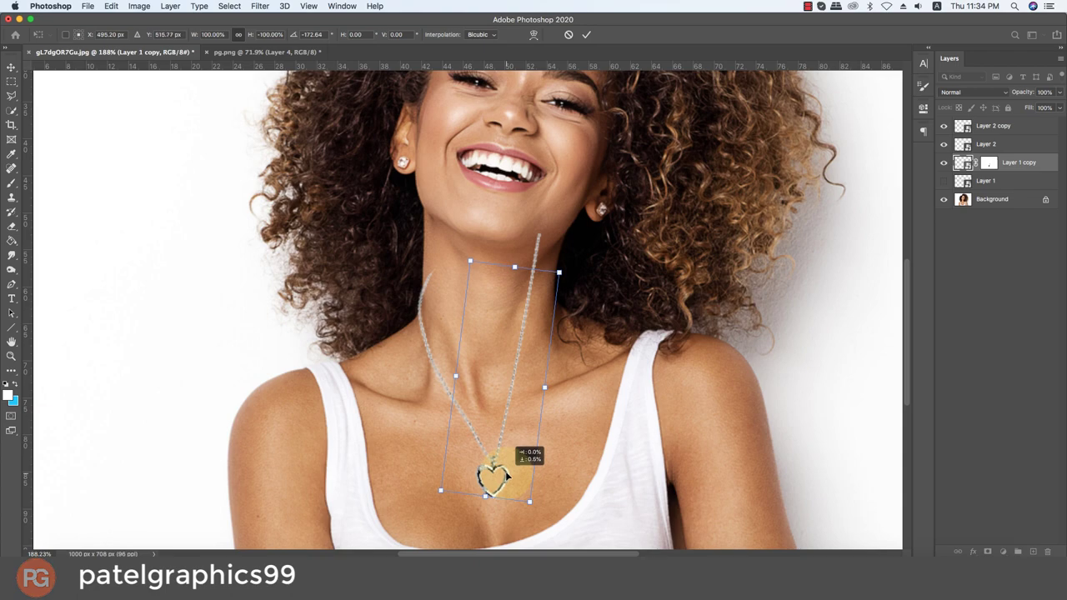
key("Return")
Step: Flip the heart pendant back, shift it left, and re-angle it to about -178.12° where the strands meet
left_click_drag(496, 474, 495, 459)
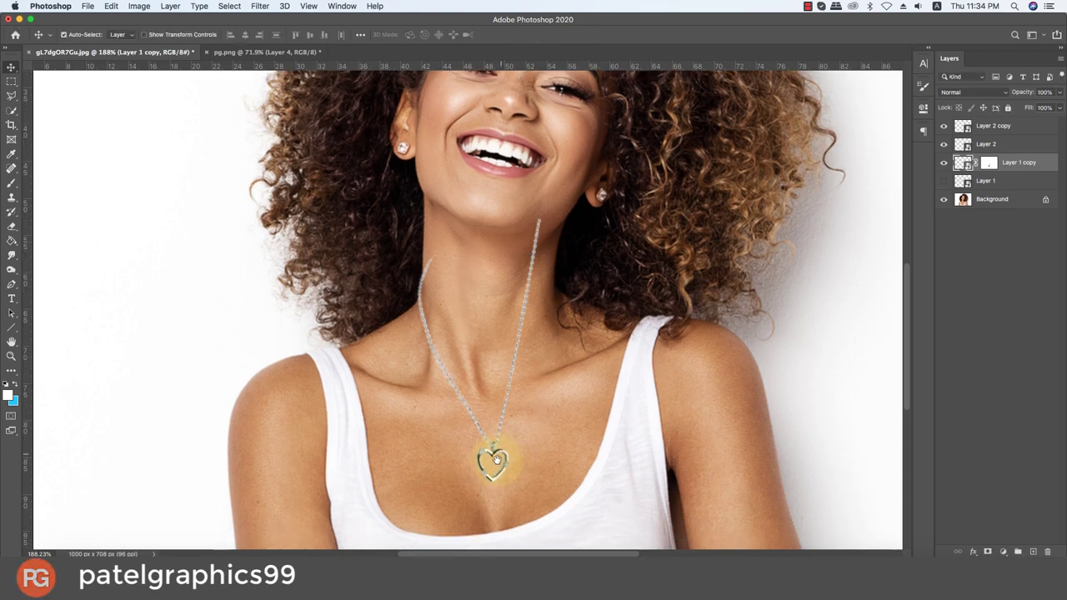
scroll(496, 459, "down", 5)
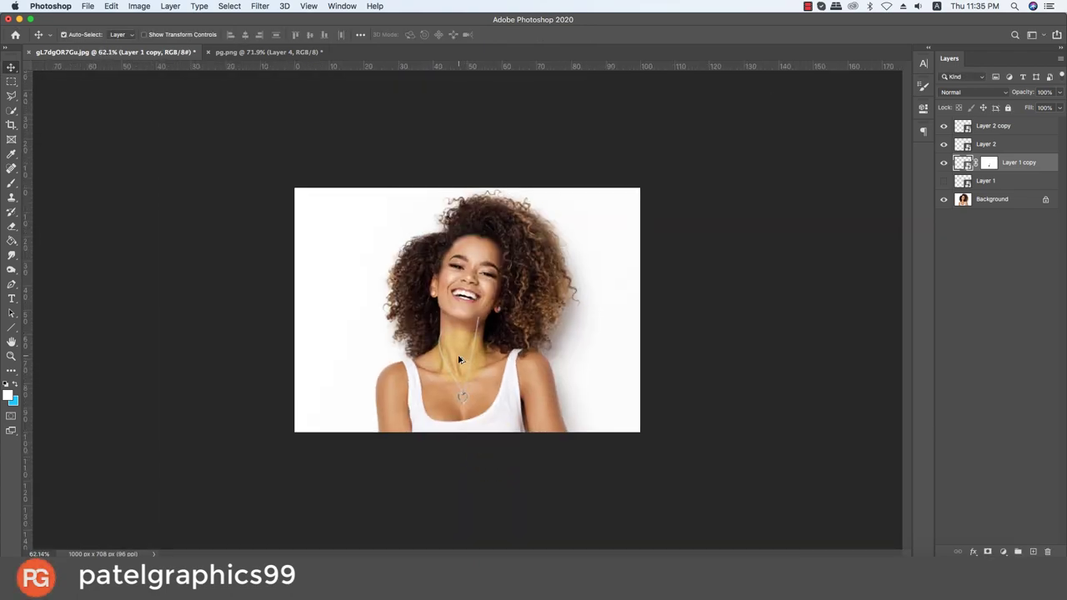
scroll(460, 375, "up", 2)
scroll(464, 417, "up", 2)
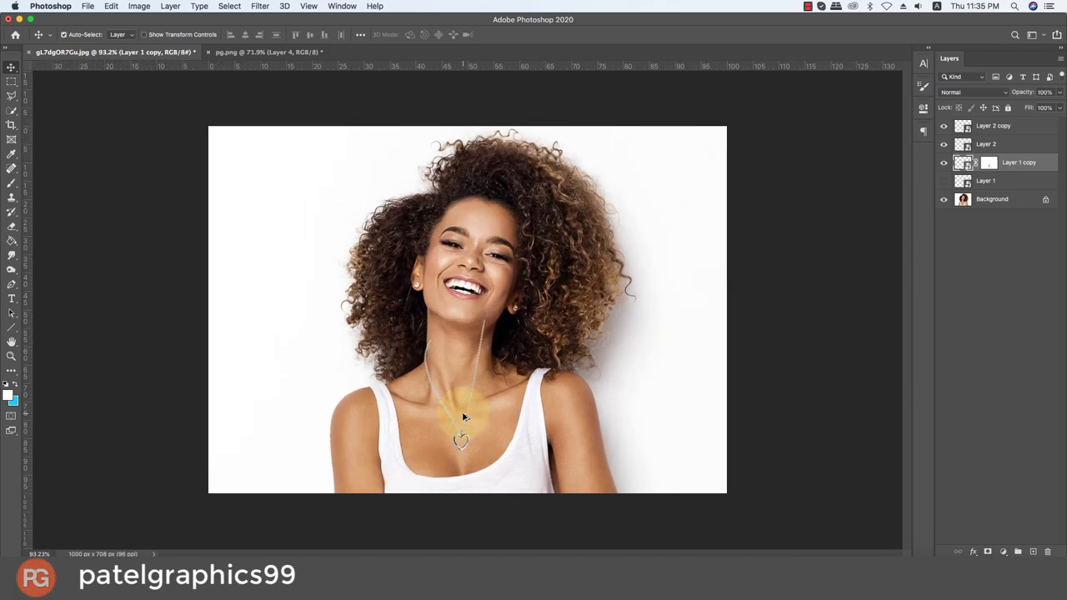
scroll(465, 417, "up", 1)
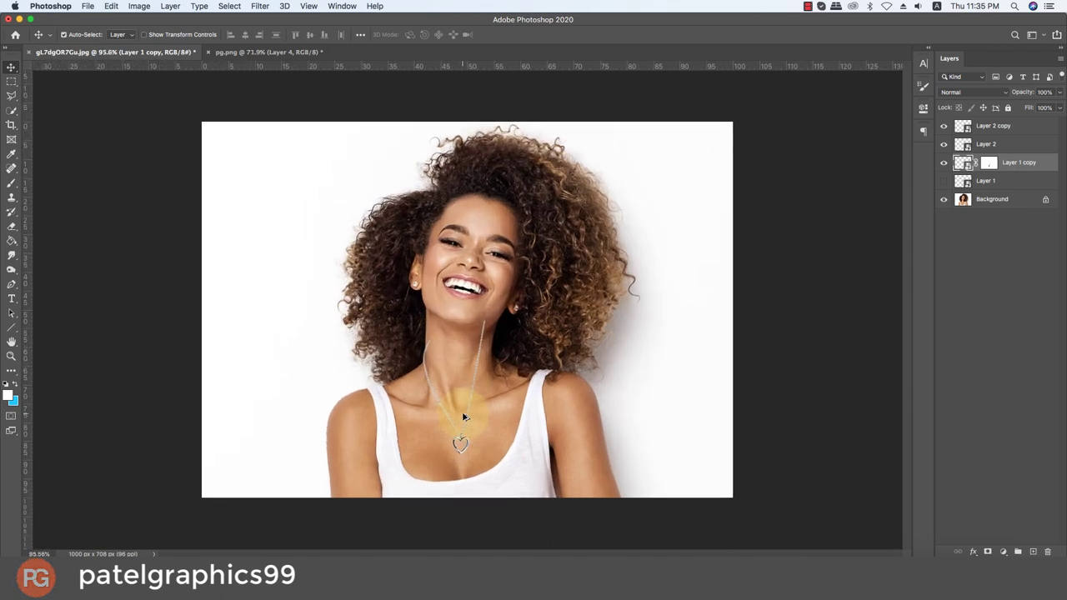
scroll(459, 409, "up", 1)
scroll(463, 489, "up", 4)
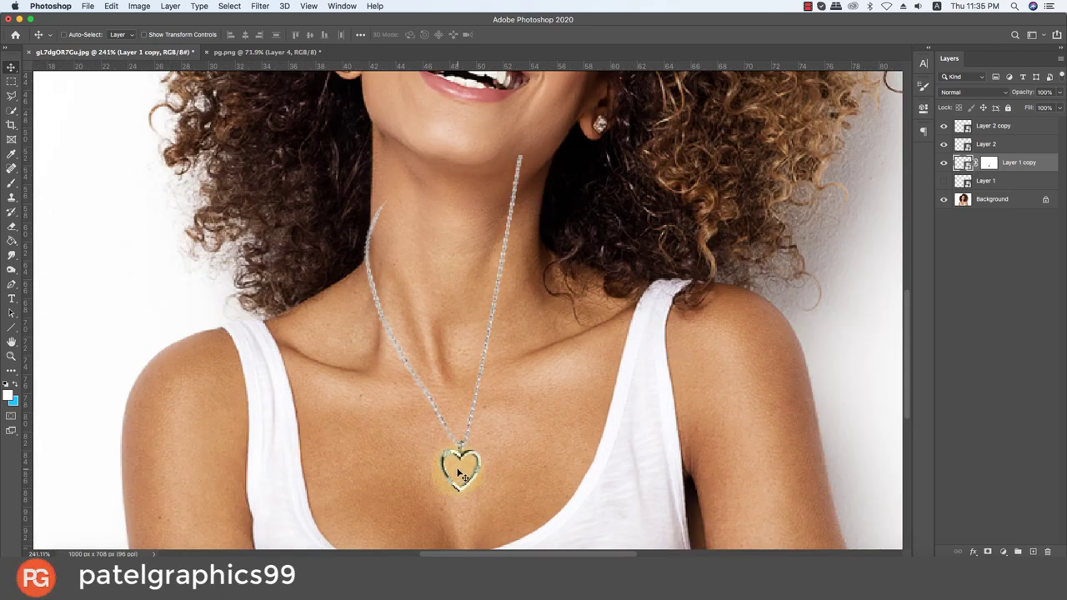
key("super+t")
right_click(459, 474)
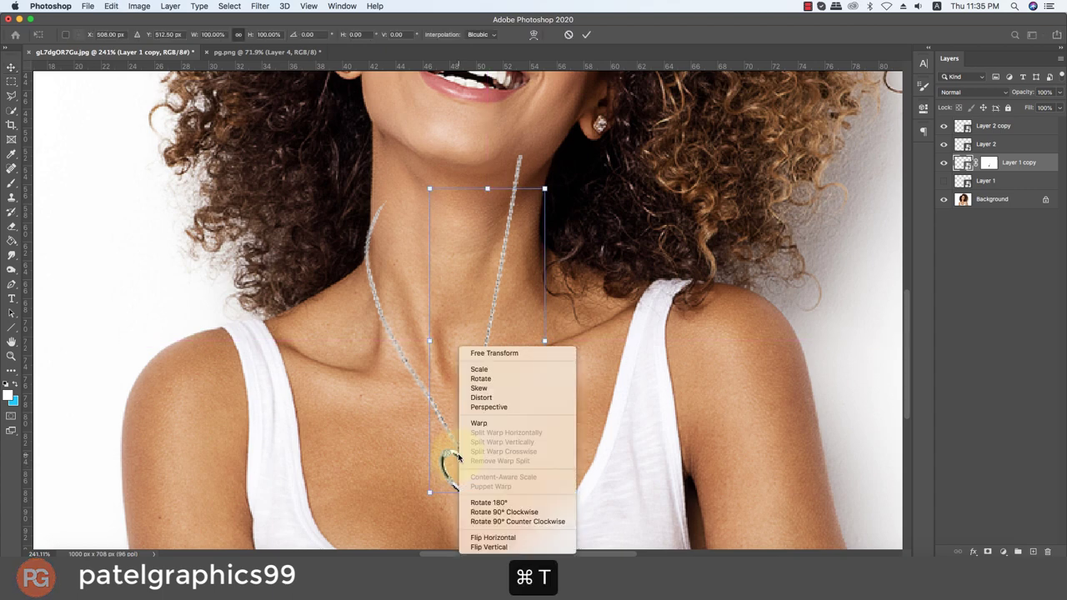
left_click(485, 537)
left_click_drag(498, 463, 445, 457)
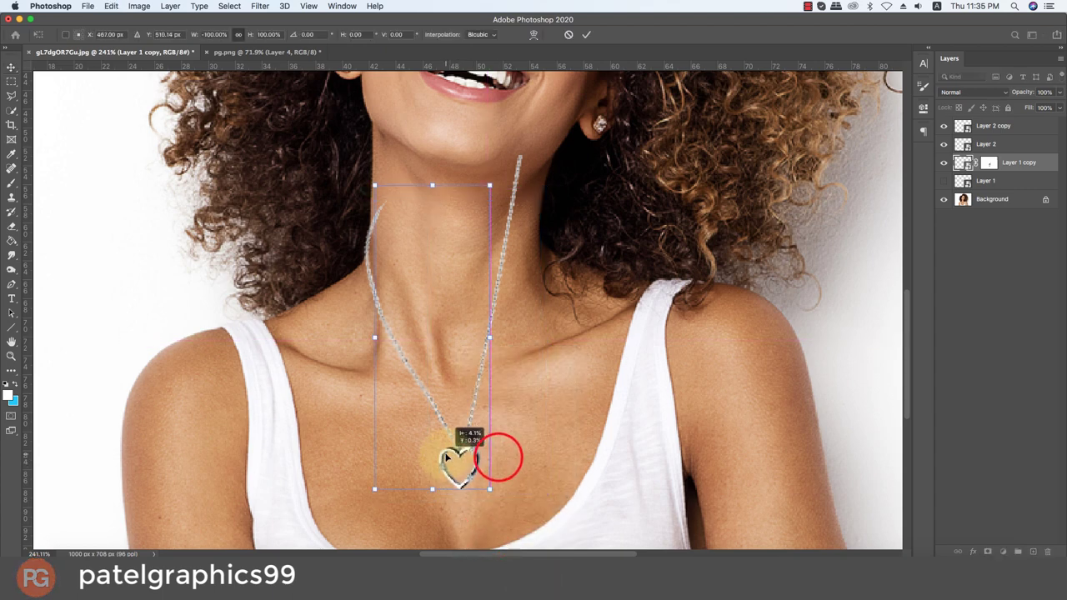
left_click_drag(500, 488, 505, 496)
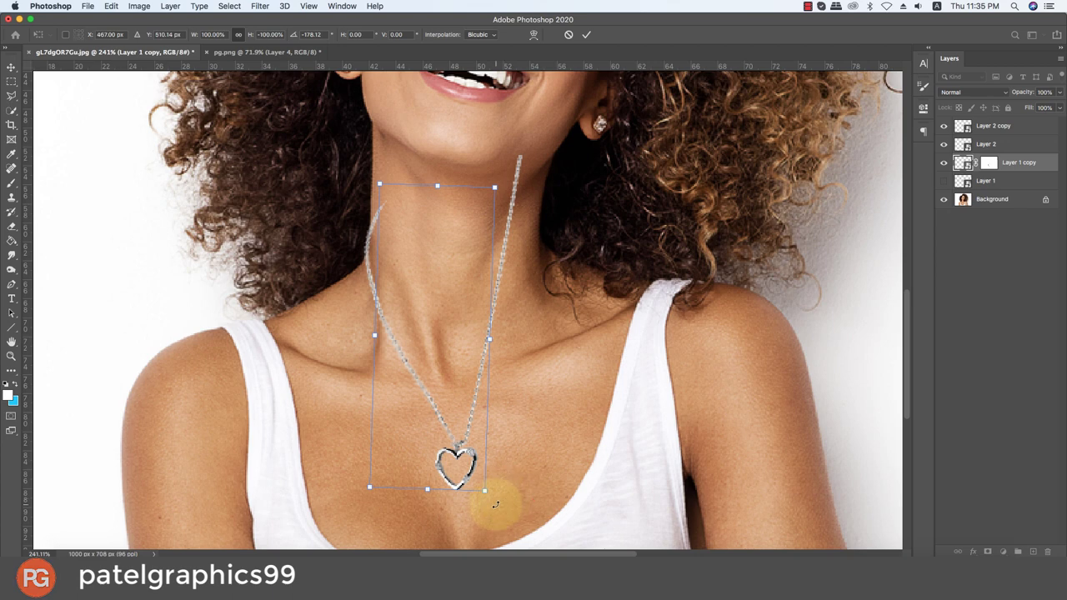
key("Return")
left_click(492, 321)
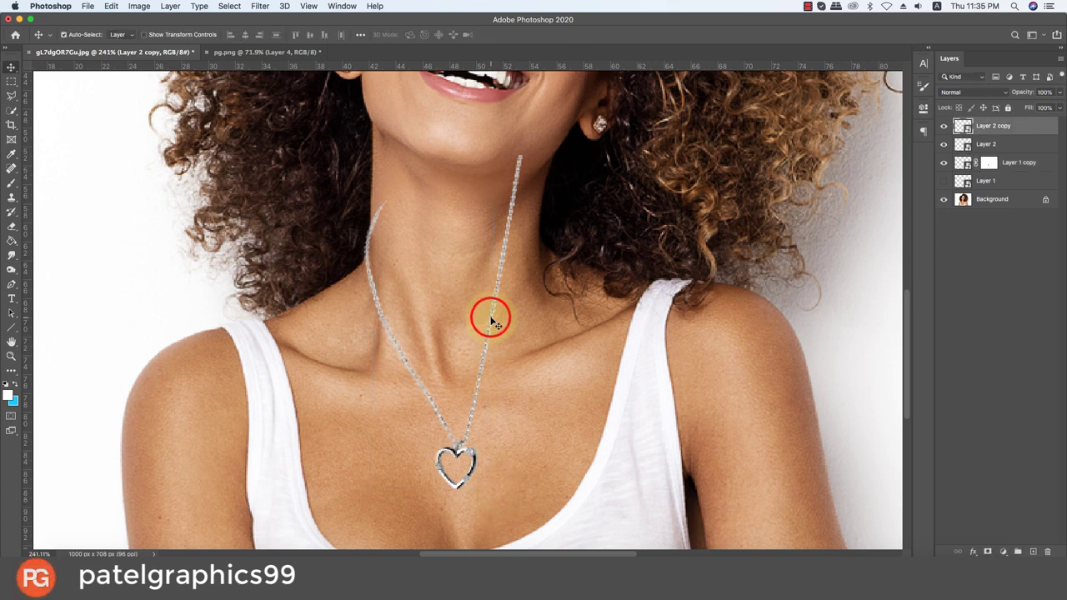
Step: Reshape and move the right chain strand toward the neck with Free Transform
key("super+t")
left_click_drag(520, 157, 584, 191)
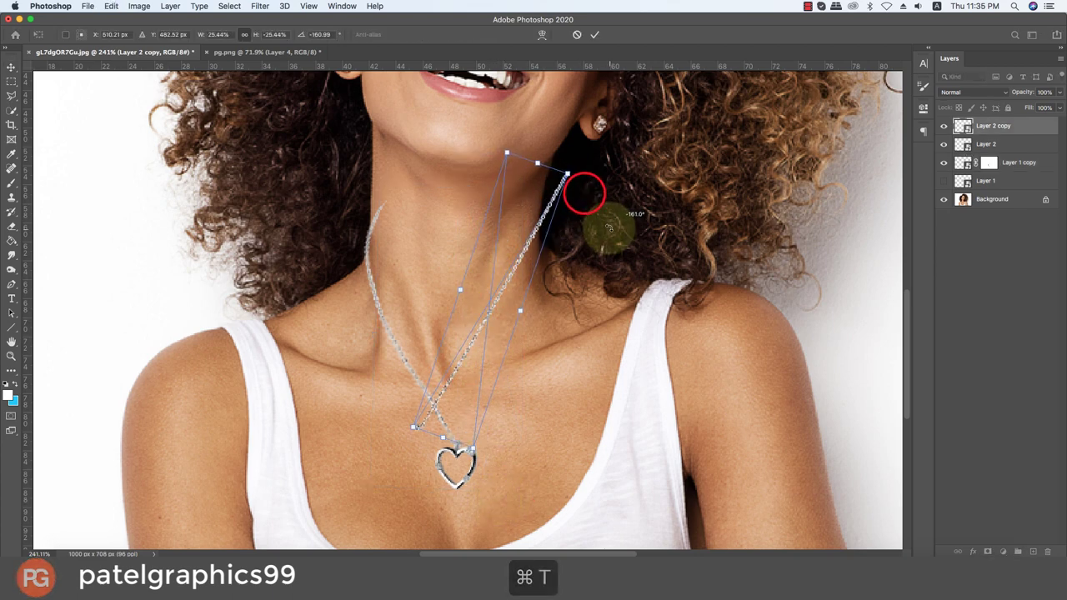
left_click_drag(470, 341, 509, 361)
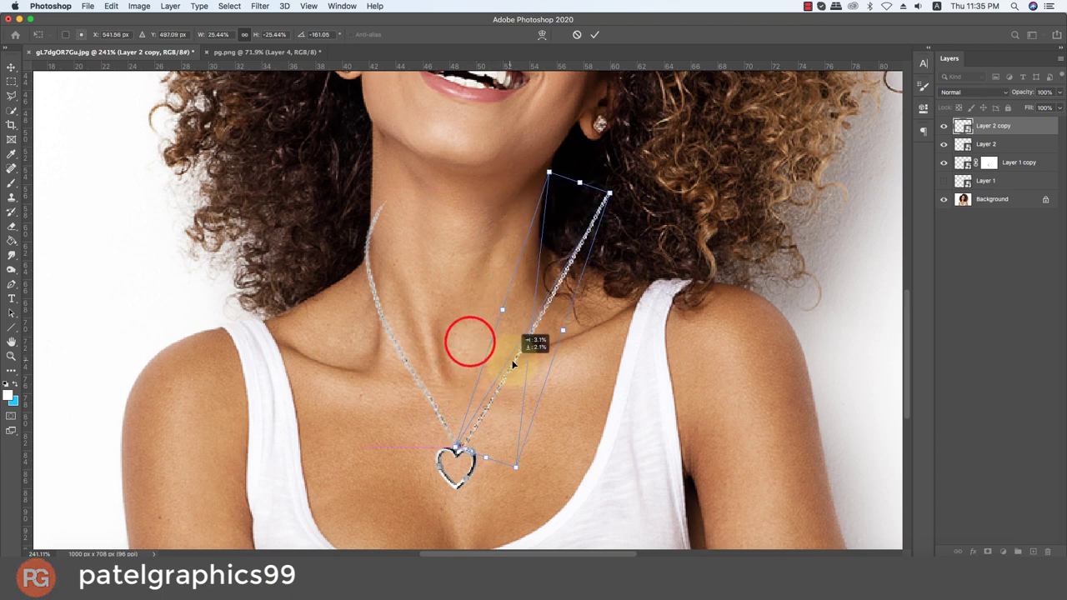
right_click(557, 236)
left_click(602, 360)
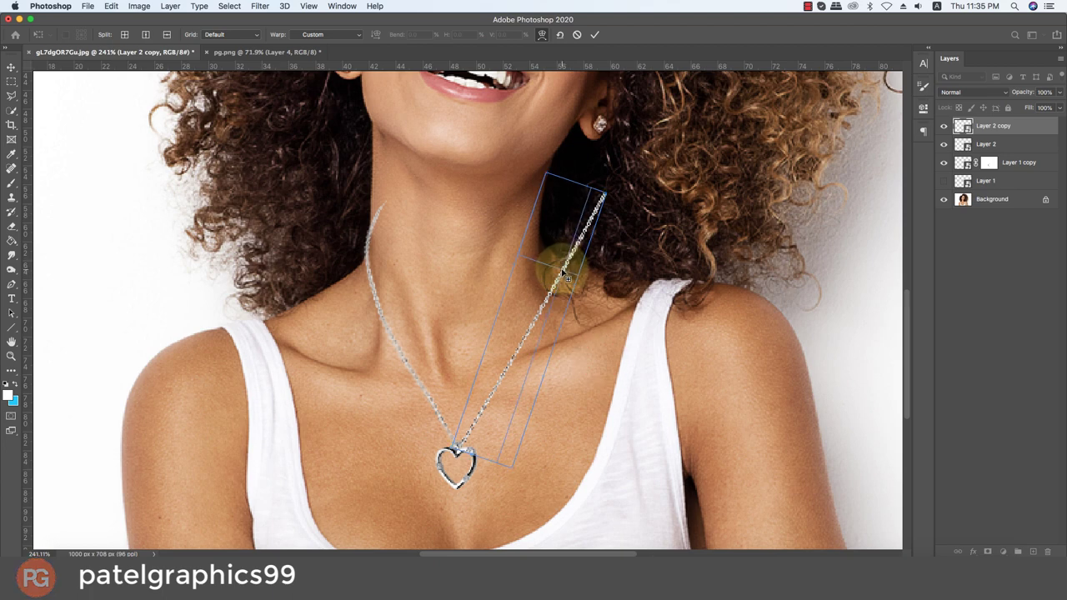
Step: Warp the chain's top end left and down toward the neck
left_click_drag(563, 273, 556, 280)
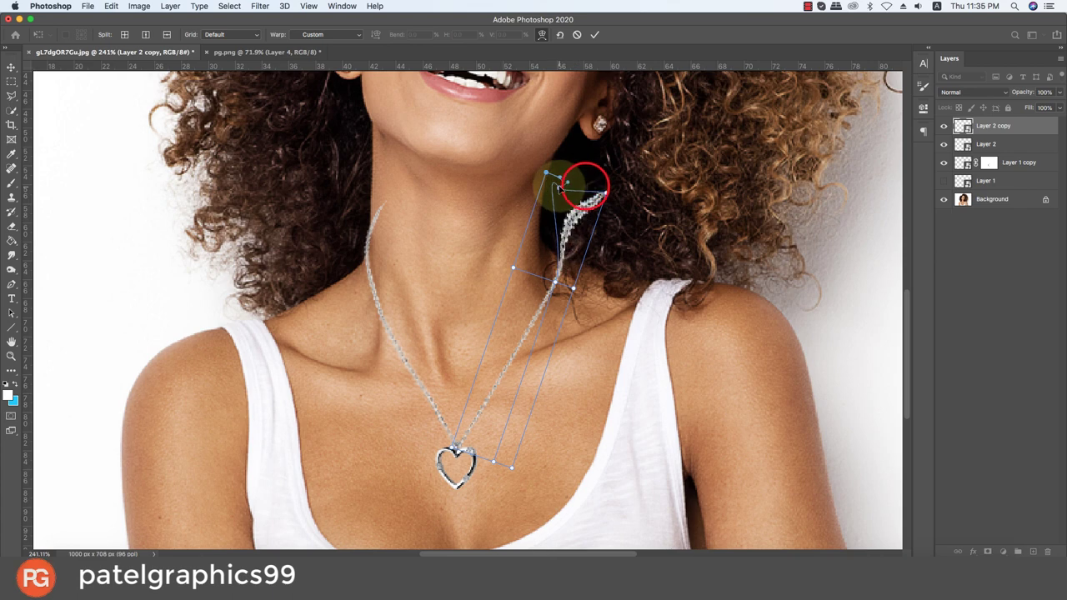
left_click_drag(589, 190, 606, 194)
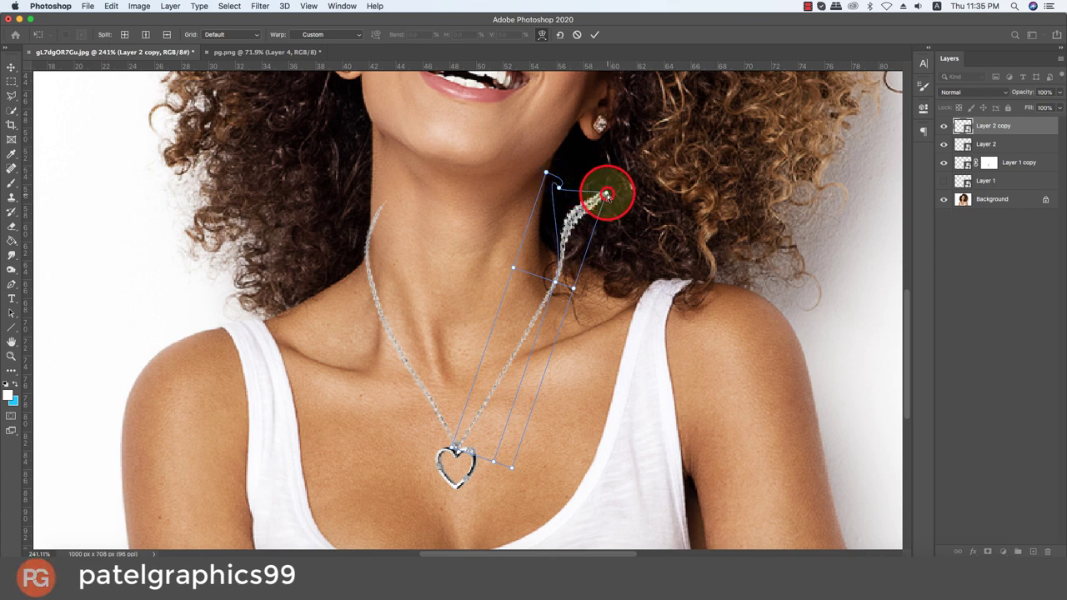
left_click_drag(606, 194, 573, 190)
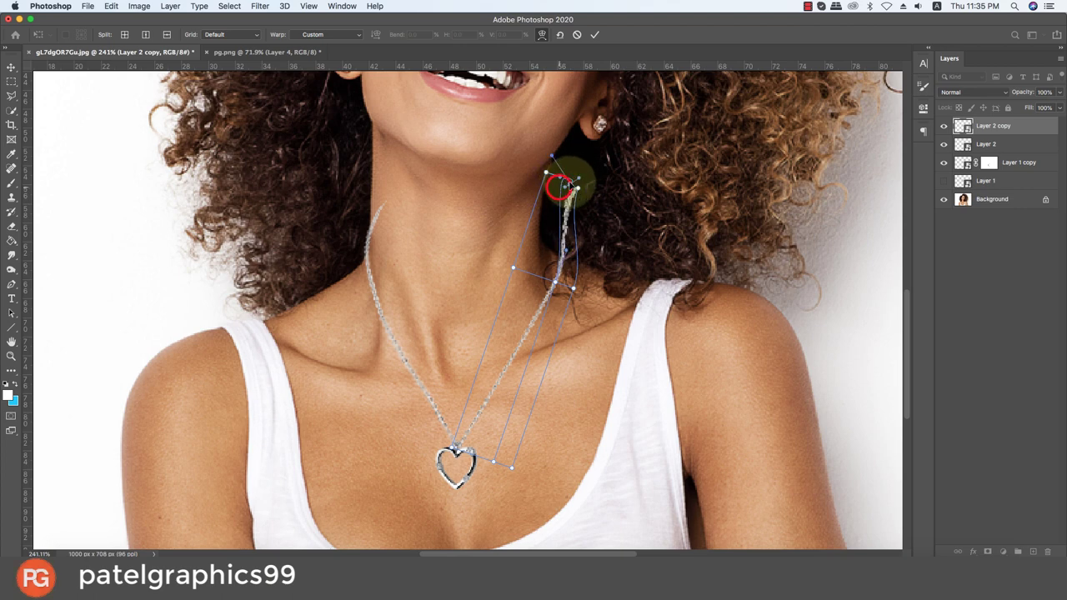
left_click_drag(564, 178, 593, 190)
key("super+z")
key("super+z")
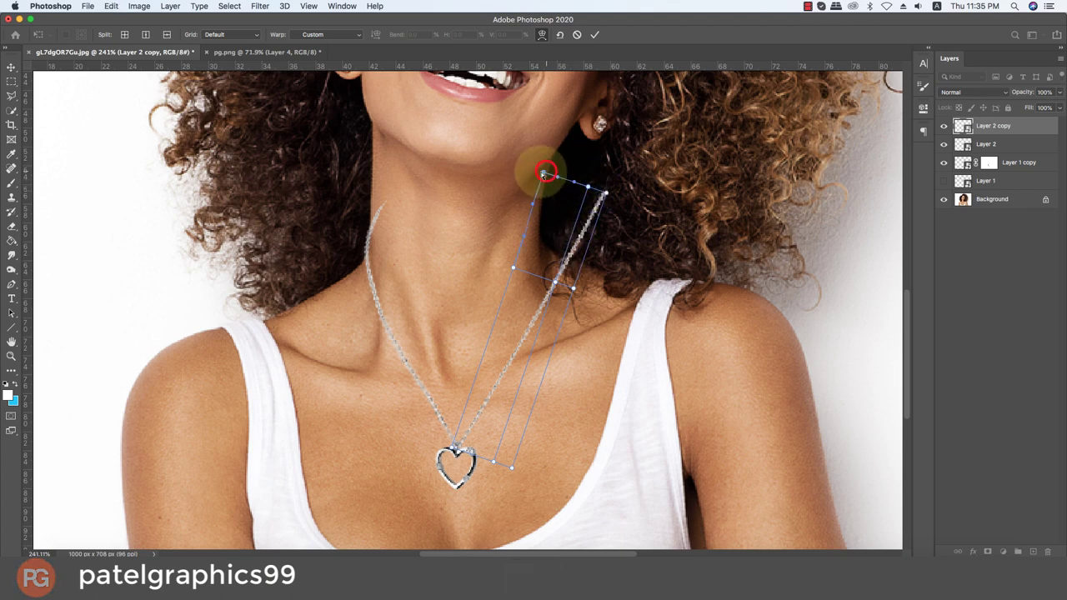
mouse_move(589, 179)
left_mouse_down()
mouse_move(552, 185)
mouse_move(602, 193)
left_mouse_up()
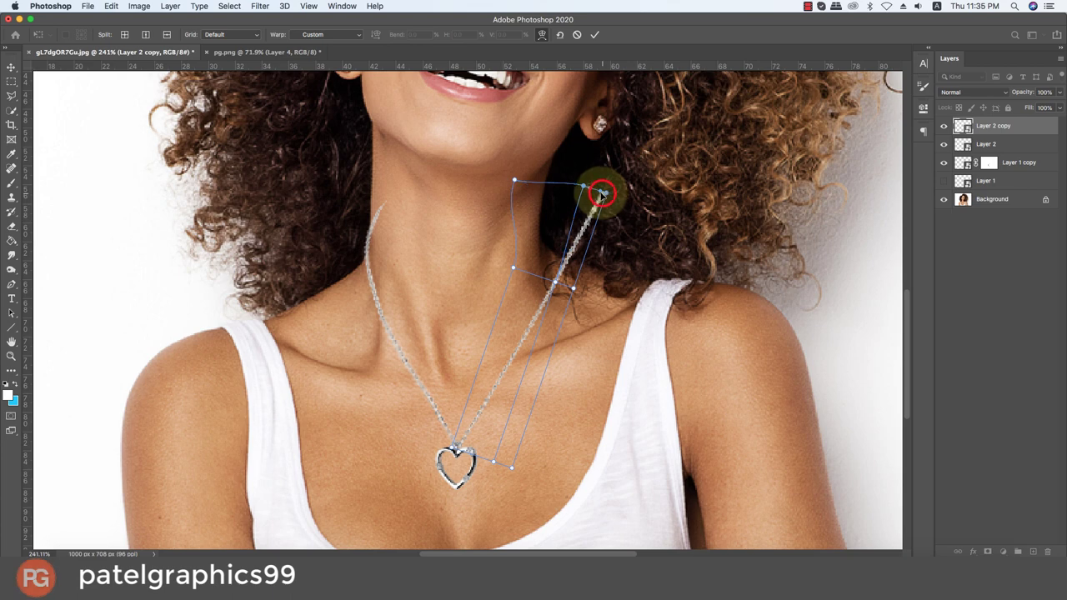
left_click_drag(603, 193, 590, 191)
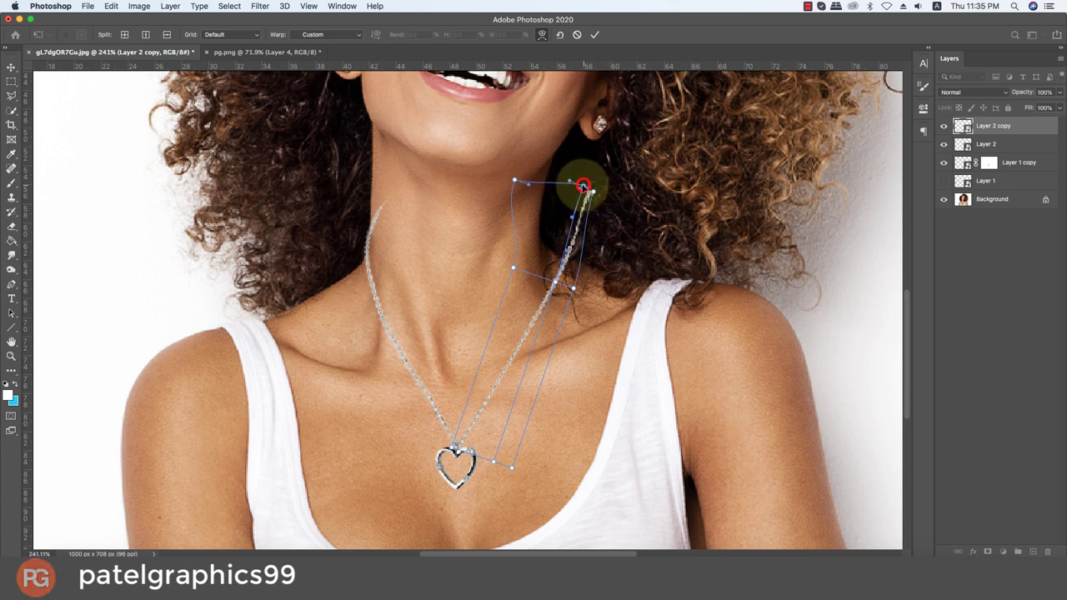
mouse_move(584, 186)
left_mouse_down()
mouse_move(569, 189)
mouse_move(579, 194)
left_mouse_up()
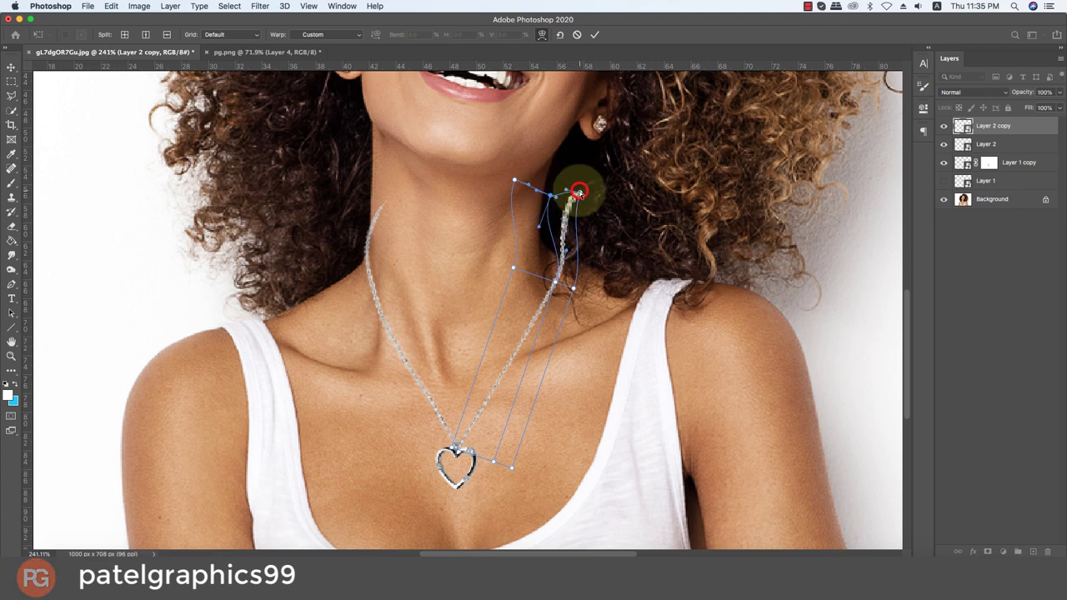
mouse_move(579, 192)
left_mouse_down()
mouse_move(557, 201)
mouse_move(577, 227)
mouse_move(562, 227)
left_mouse_up()
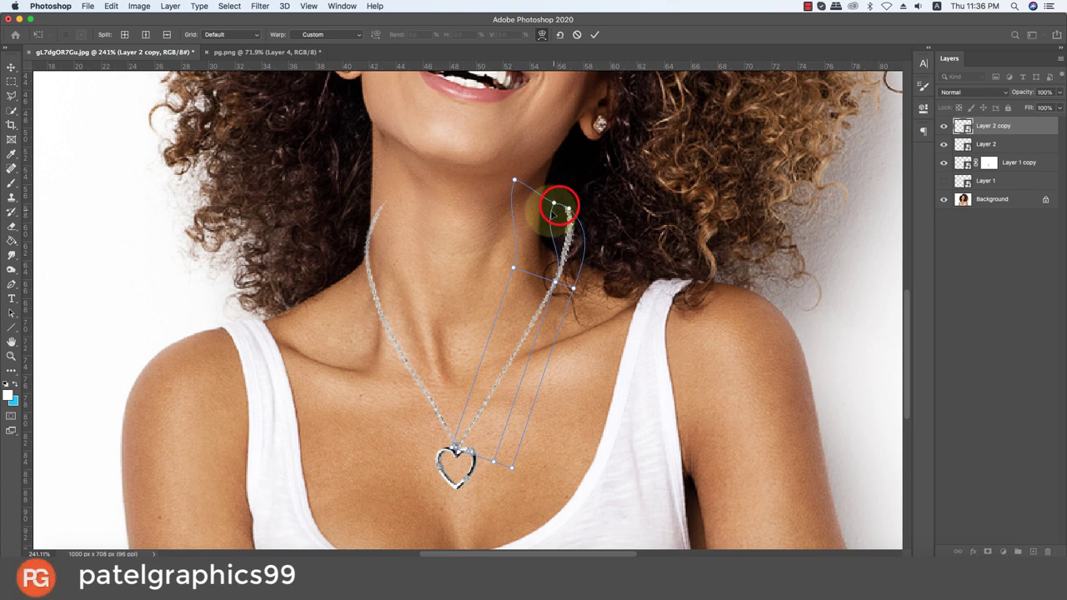
Step: Curve the strand's upper part along the neck toward the hair and commit the warp
mouse_move(560, 204)
left_mouse_down()
mouse_move(548, 236)
mouse_move(569, 241)
mouse_move(527, 210)
mouse_move(498, 208)
left_mouse_up()
mouse_move(488, 257)
left_mouse_down()
mouse_move(530, 217)
mouse_move(544, 250)
left_mouse_up()
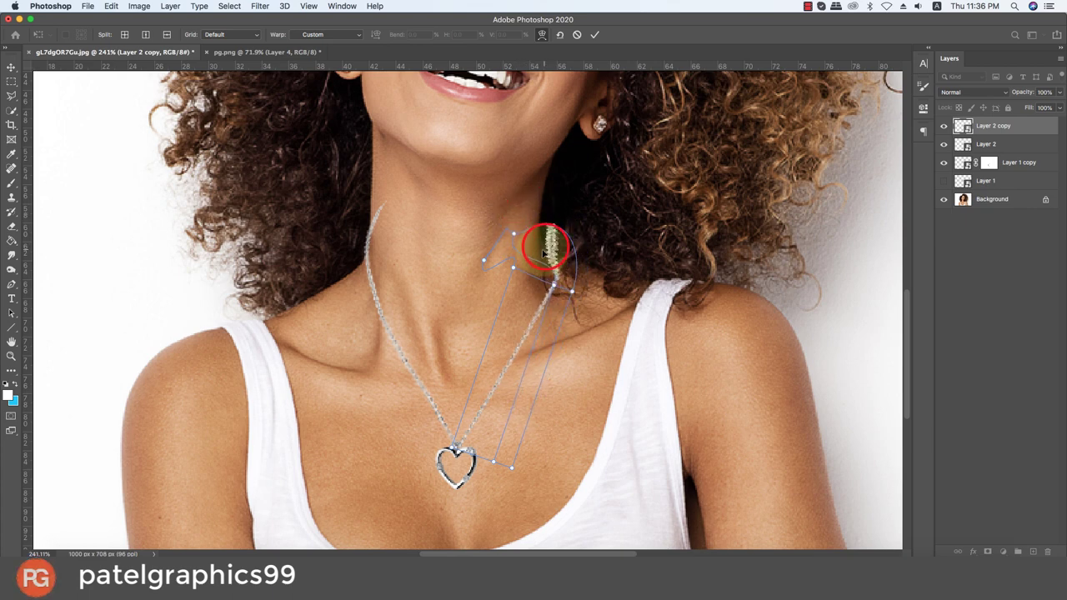
mouse_move(543, 250)
left_mouse_down()
mouse_move(571, 247)
mouse_move(516, 247)
left_mouse_up()
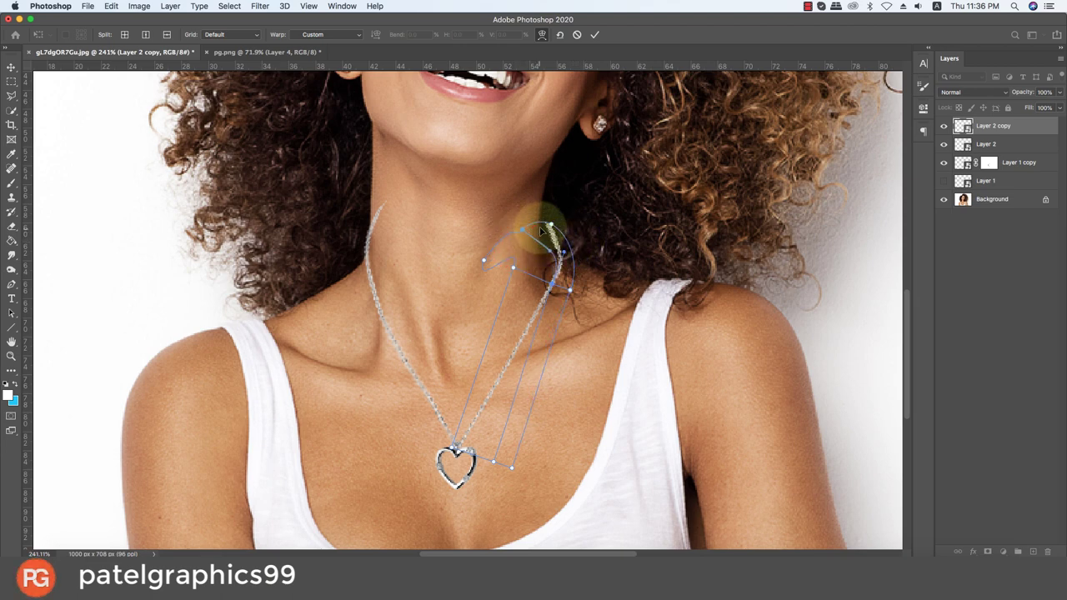
mouse_move(543, 225)
left_mouse_down()
mouse_move(561, 248)
mouse_move(553, 235)
mouse_move(549, 261)
left_mouse_up()
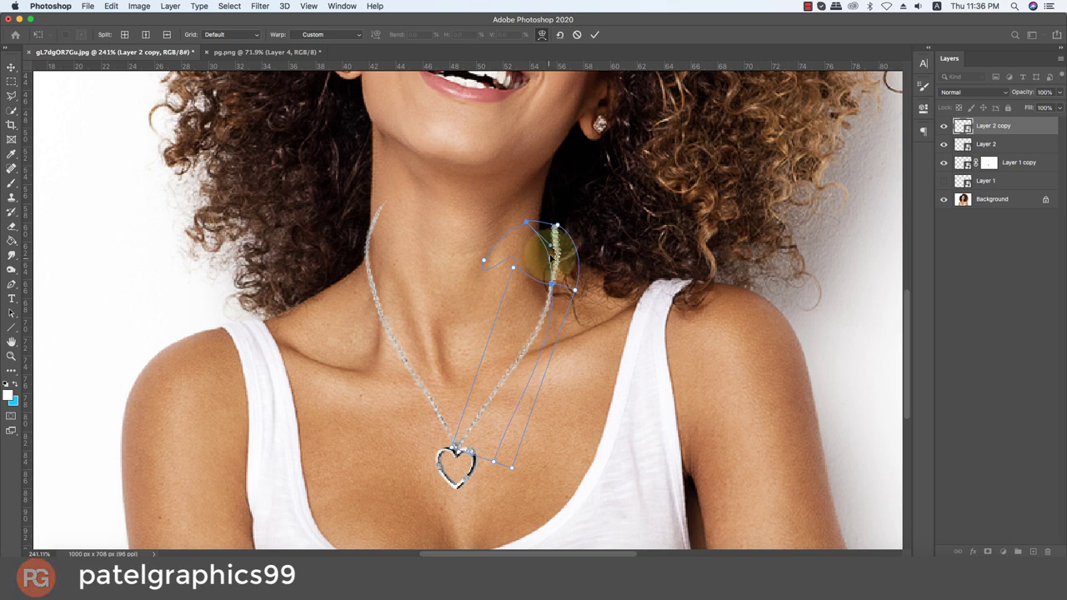
left_click_drag(553, 226, 549, 234)
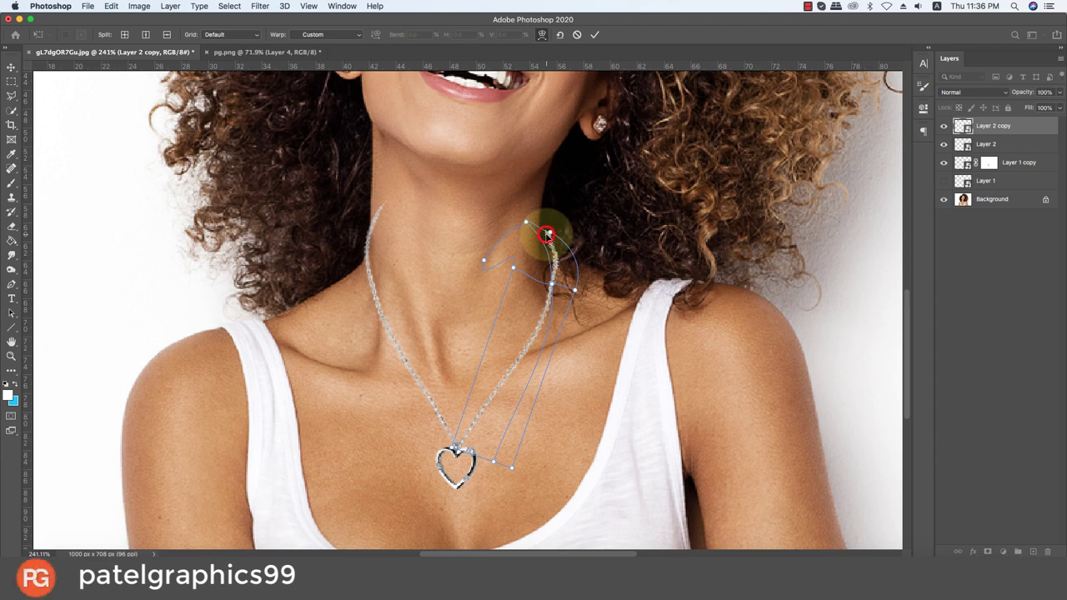
left_click_drag(548, 234, 543, 235)
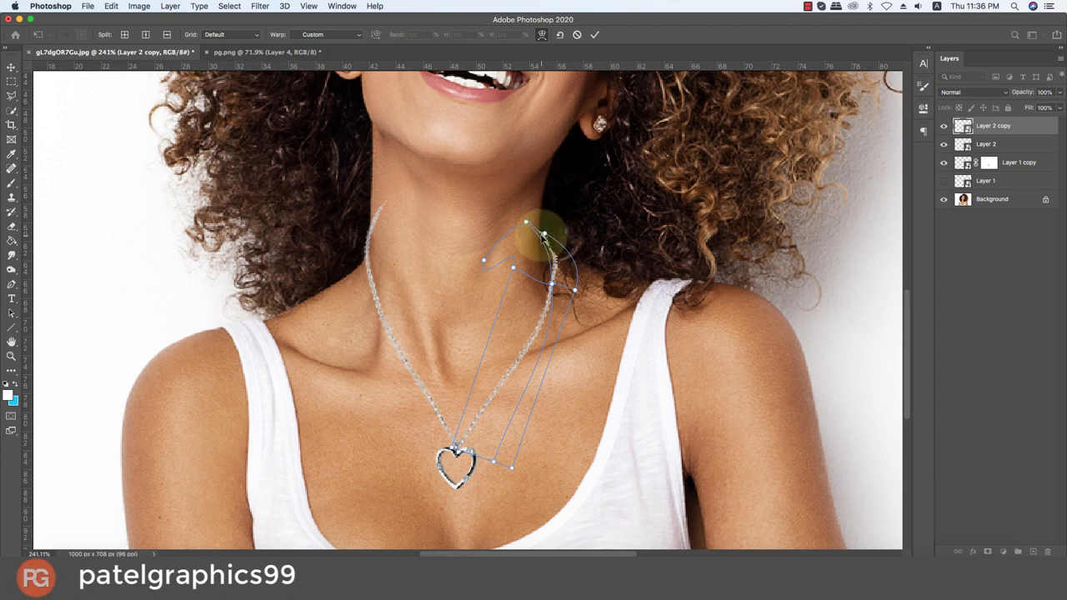
key("Return")
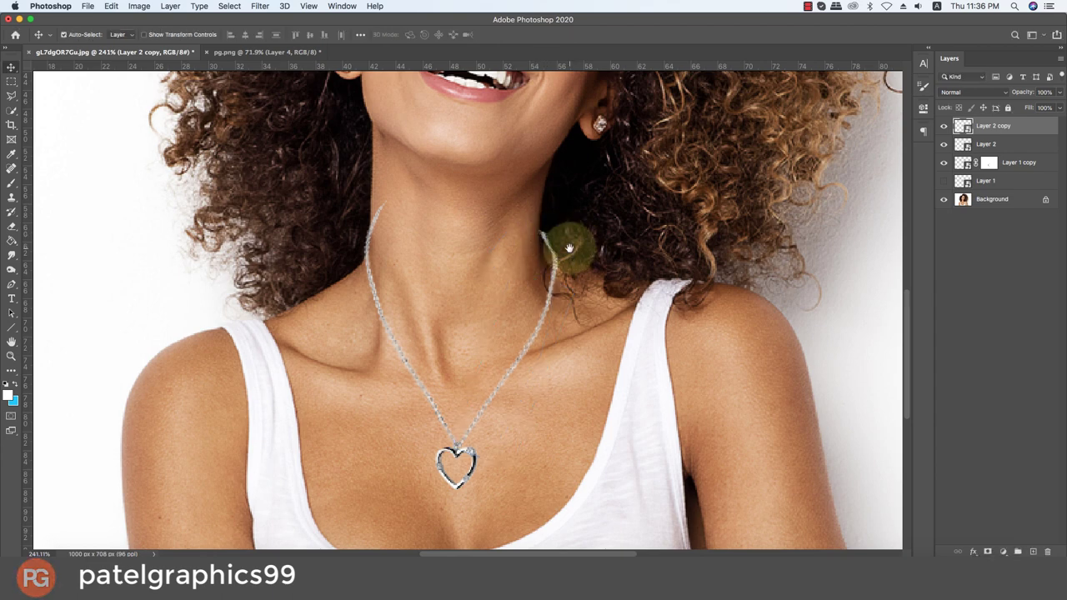
Step: Add a layer mask to Layer 2 copy
scroll(569, 248, "down", 1)
scroll(568, 247, "down", 5)
scroll(550, 262, "down", 3)
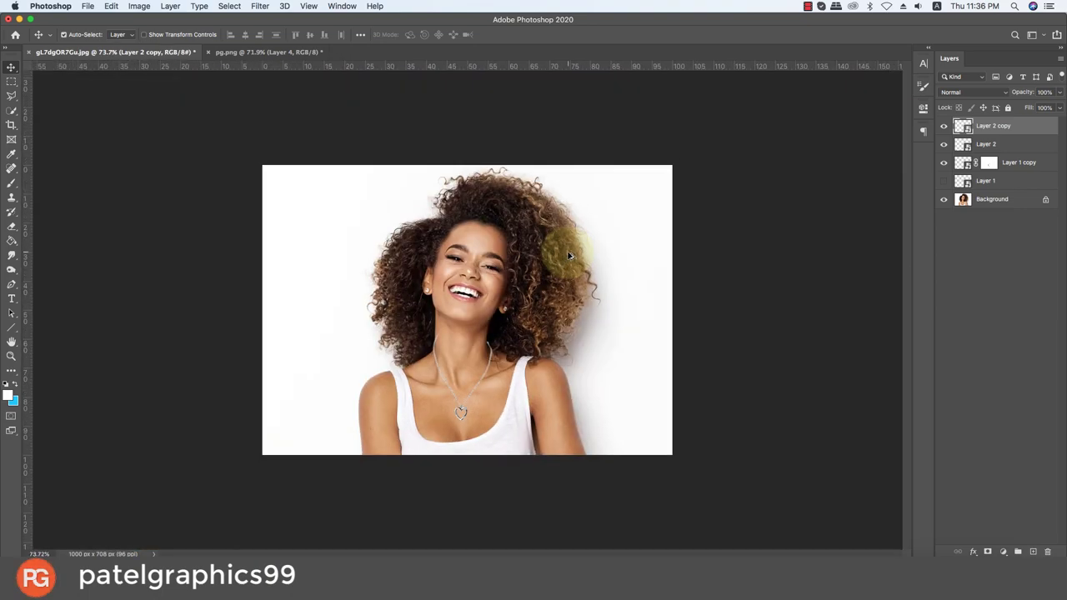
scroll(533, 279, "down", 2)
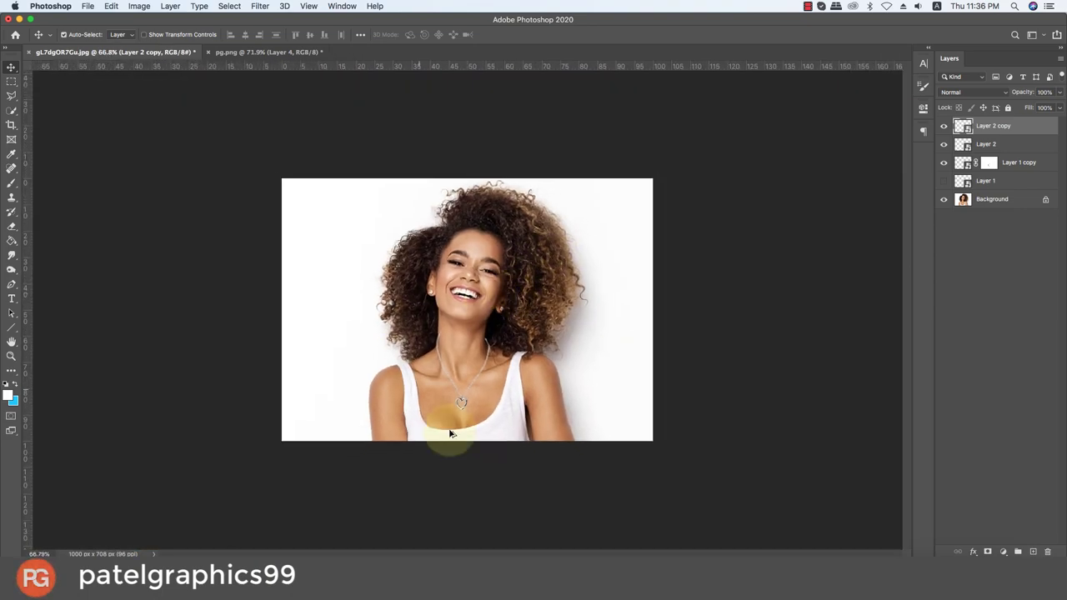
scroll(441, 426, "up", 5)
scroll(455, 426, "up", 3)
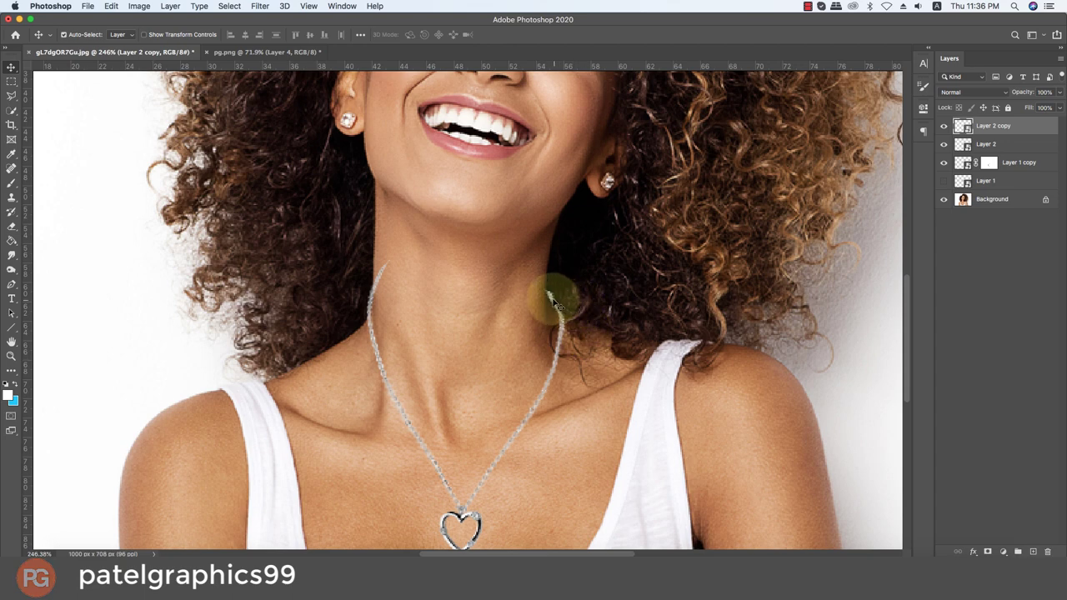
left_click(986, 551)
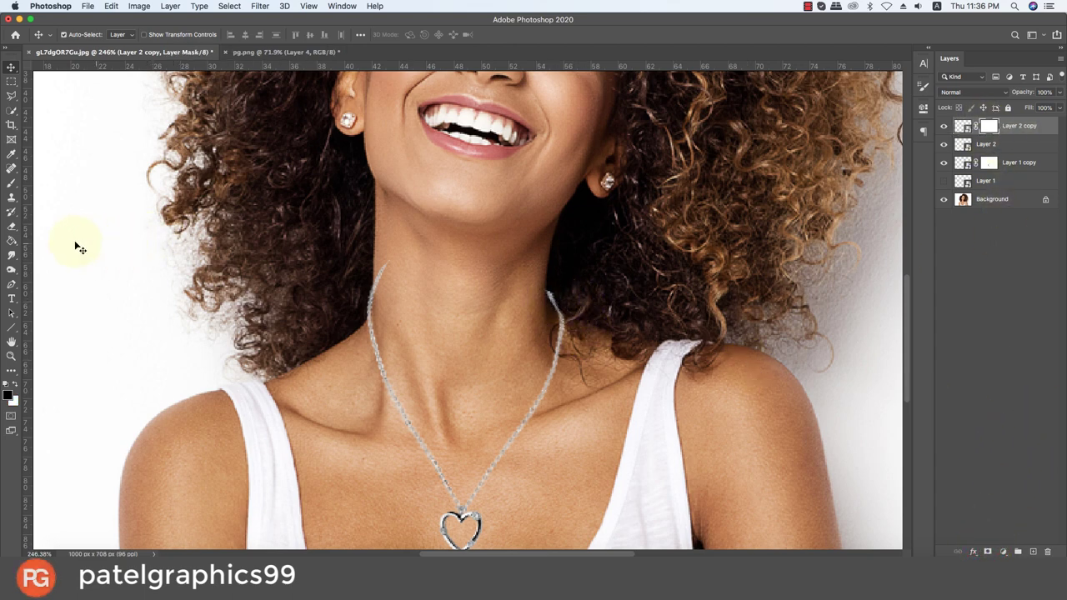
Step: Paint out the chain's top end with a Soft Round brush, then fit the whole photo on screen
left_click(12, 182)
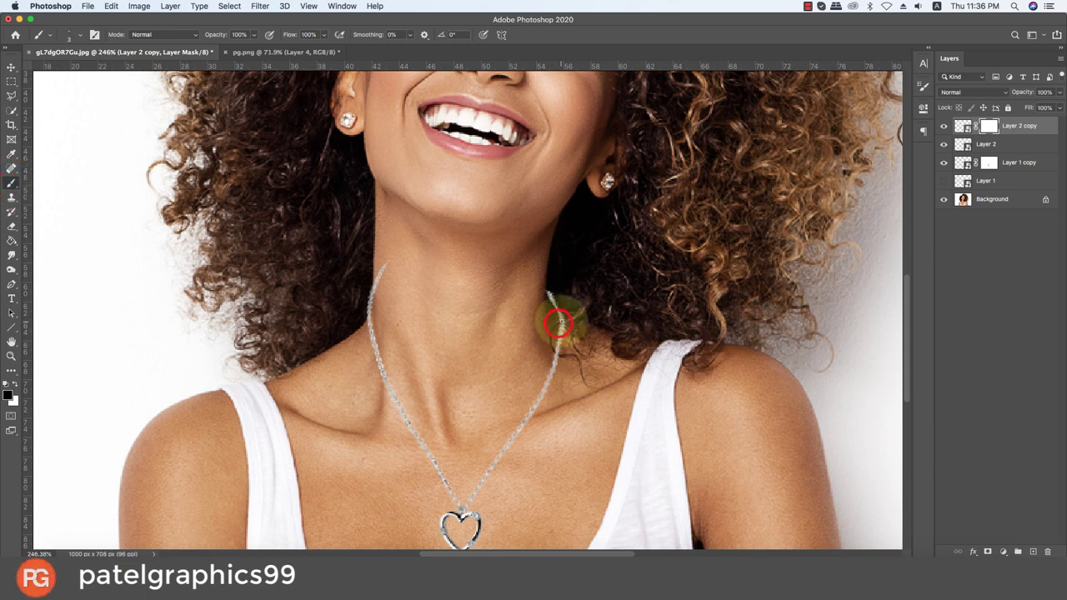
right_click(566, 331)
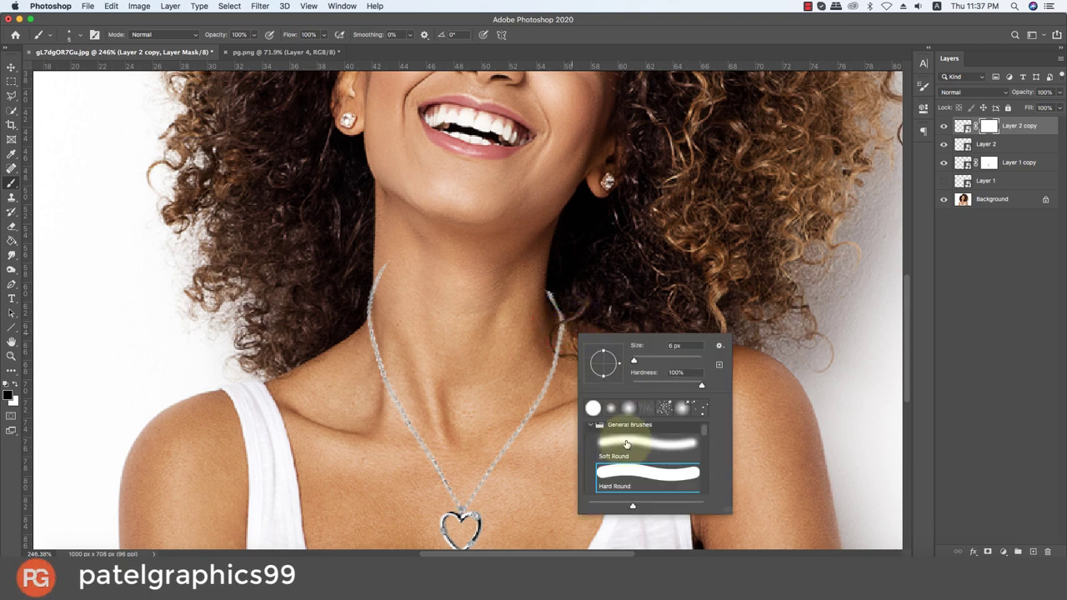
left_click(622, 452)
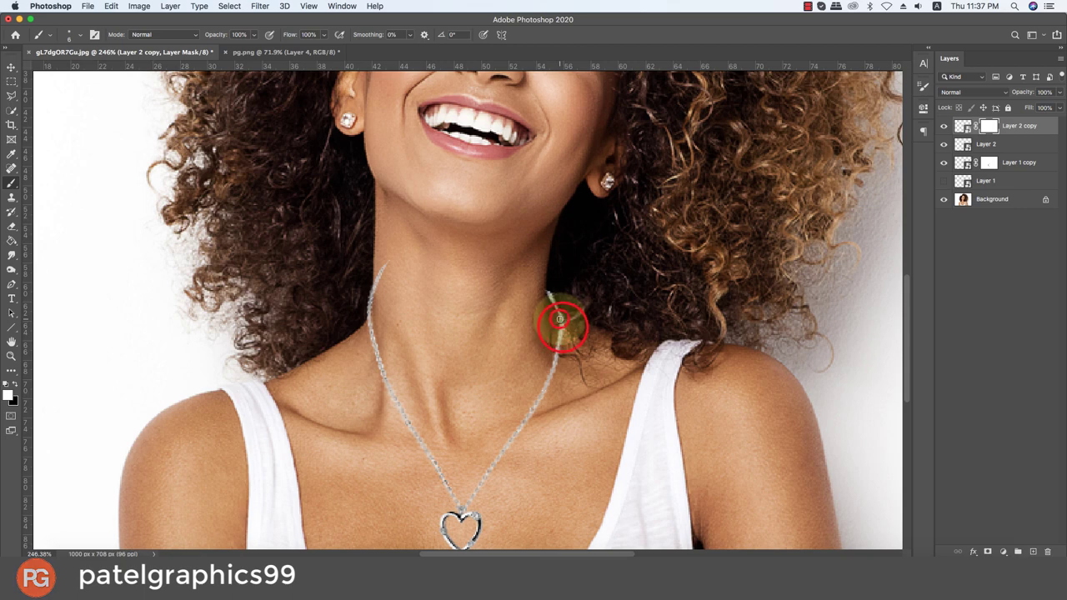
left_click_drag(560, 319, 541, 290)
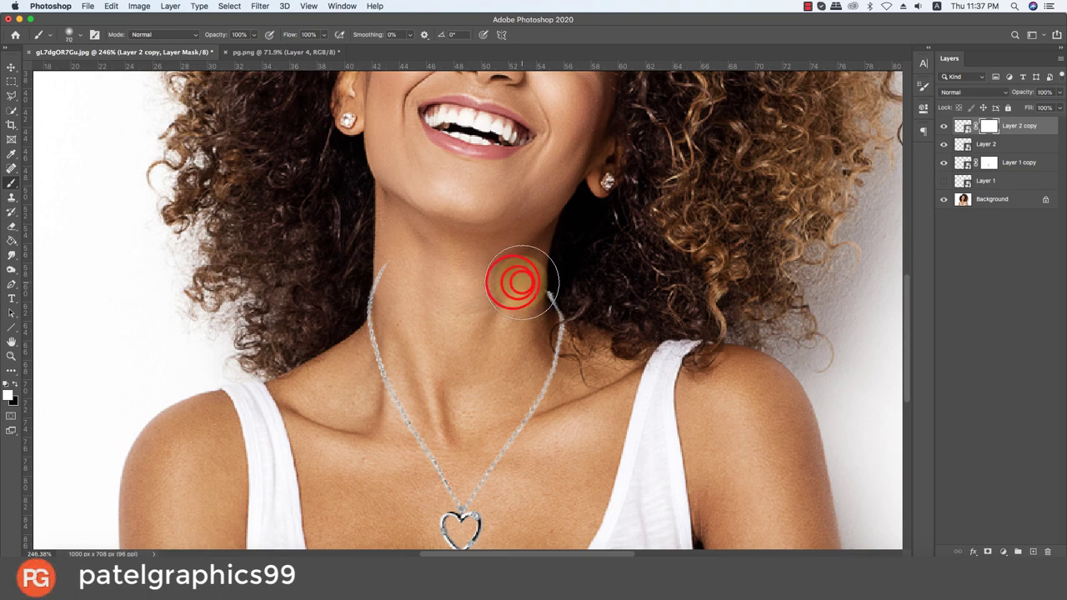
key("space")
left_click_drag(523, 276, 525, 257)
key("super+0")
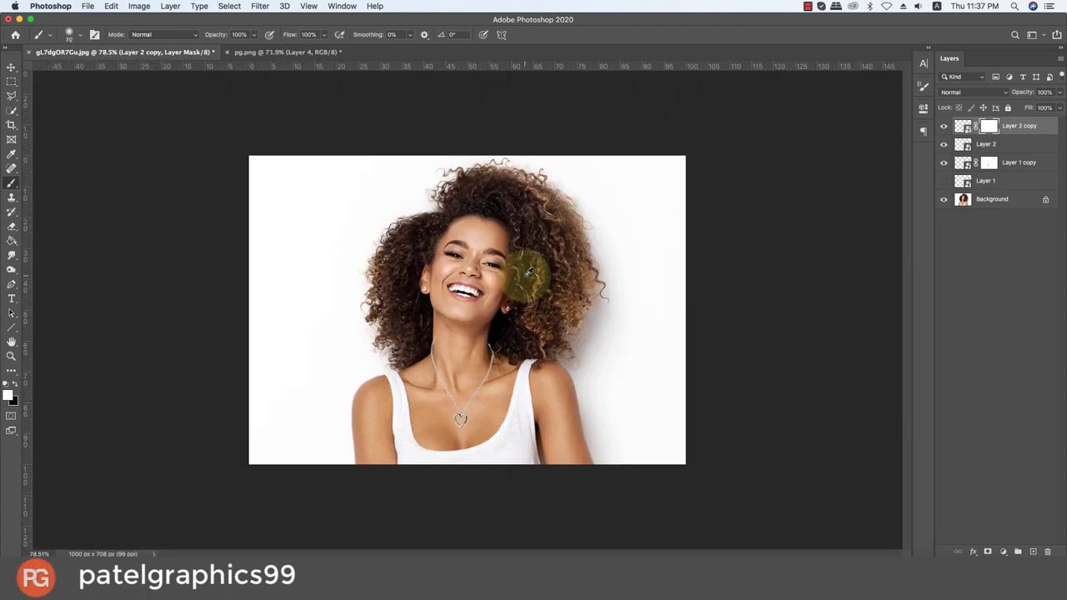
scroll(457, 298, "up", 5)
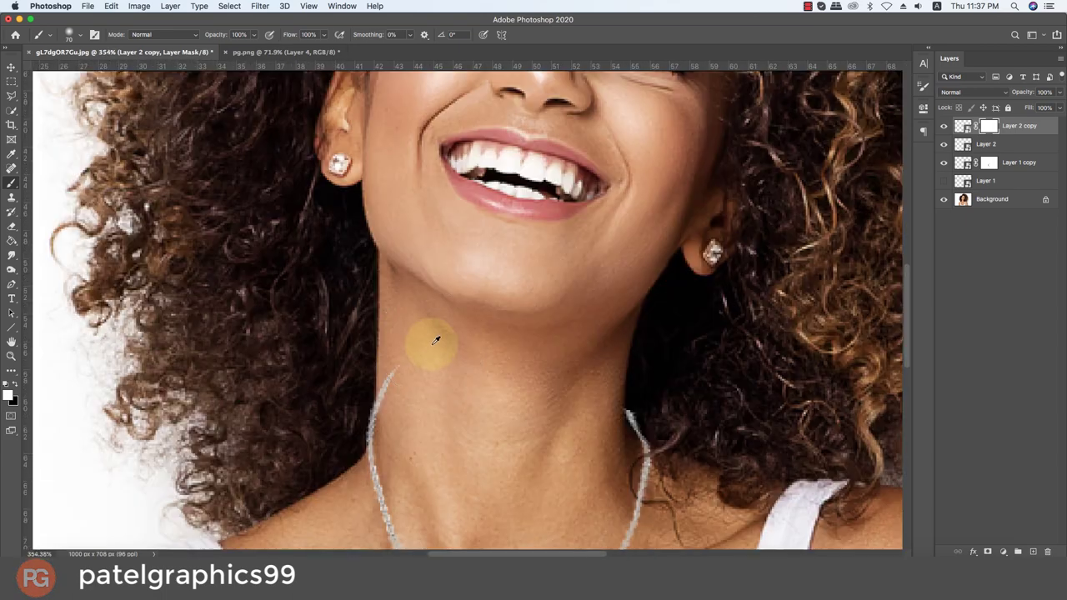
scroll(429, 340, "down", 2)
Step: Add a mask to Layer 2 and paint out the left strand's top end with a size-25 brush
left_click(987, 143)
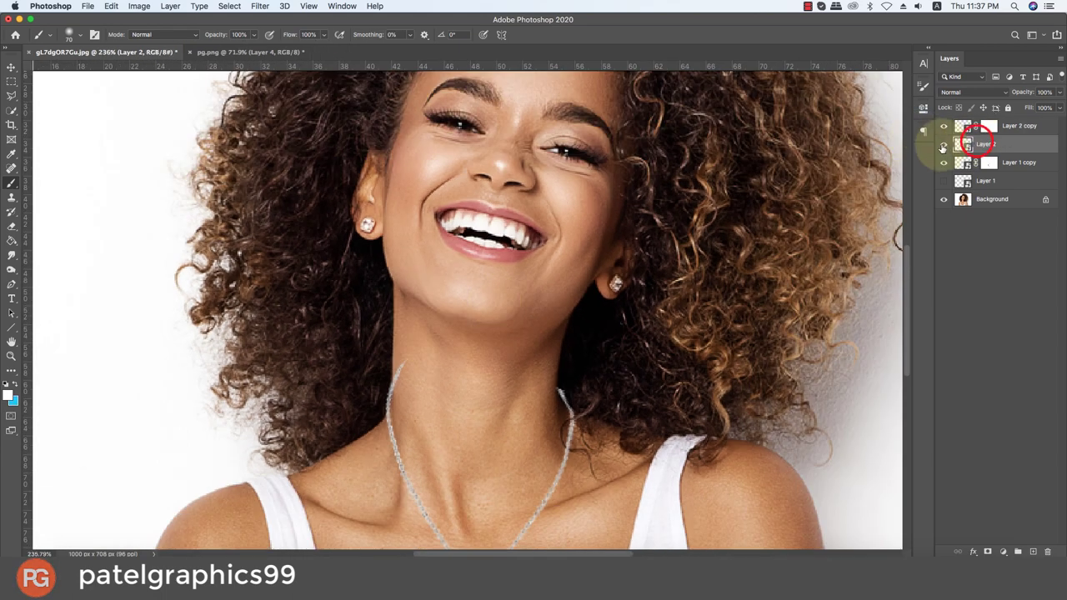
left_click(944, 143)
left_click(943, 143)
left_click(1004, 153)
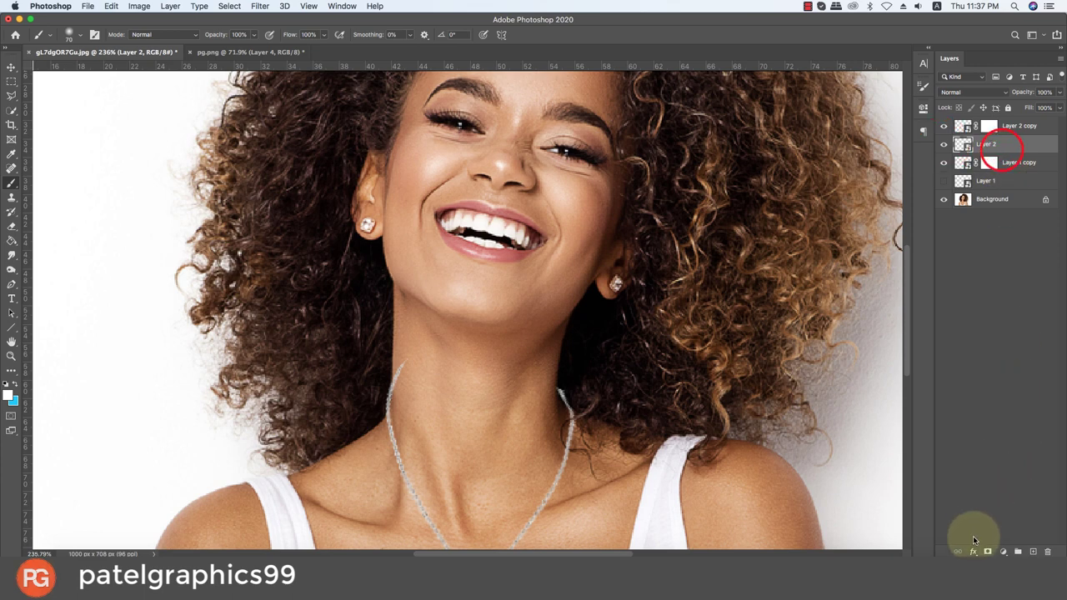
left_click(987, 552)
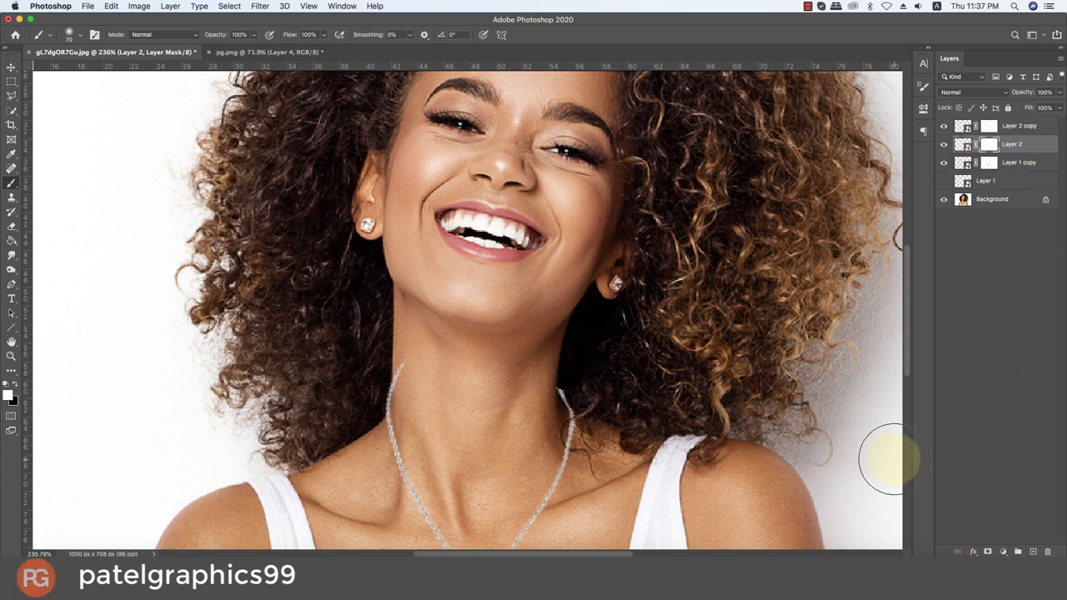
key("bracketleft")
key("bracketleft")
key("bracketleft")
key("bracketleft")
key("bracketleft")
key("bracketleft")
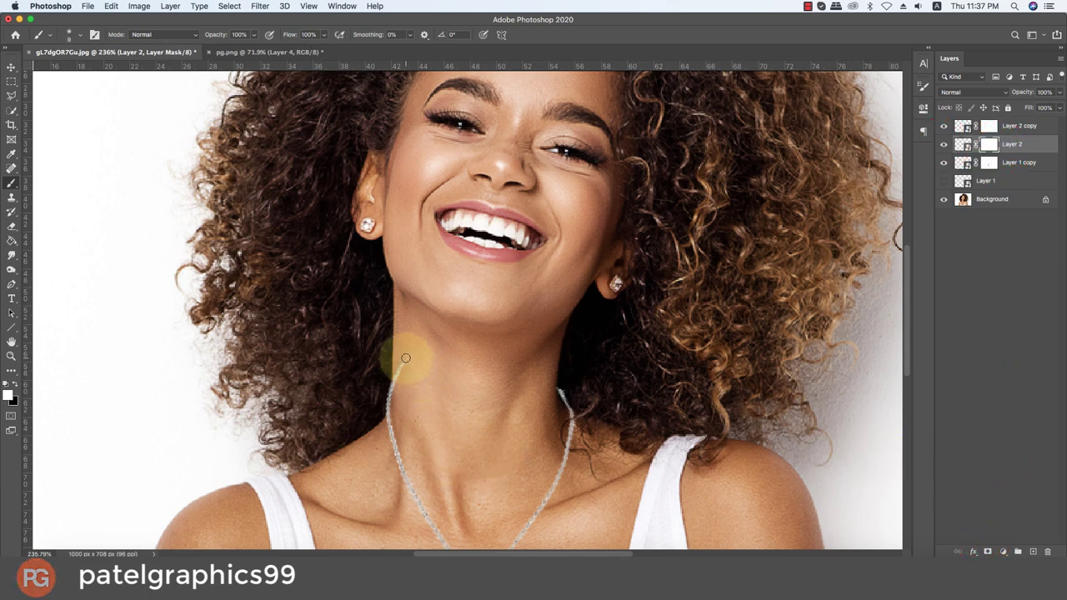
left_click_drag(406, 358, 403, 361)
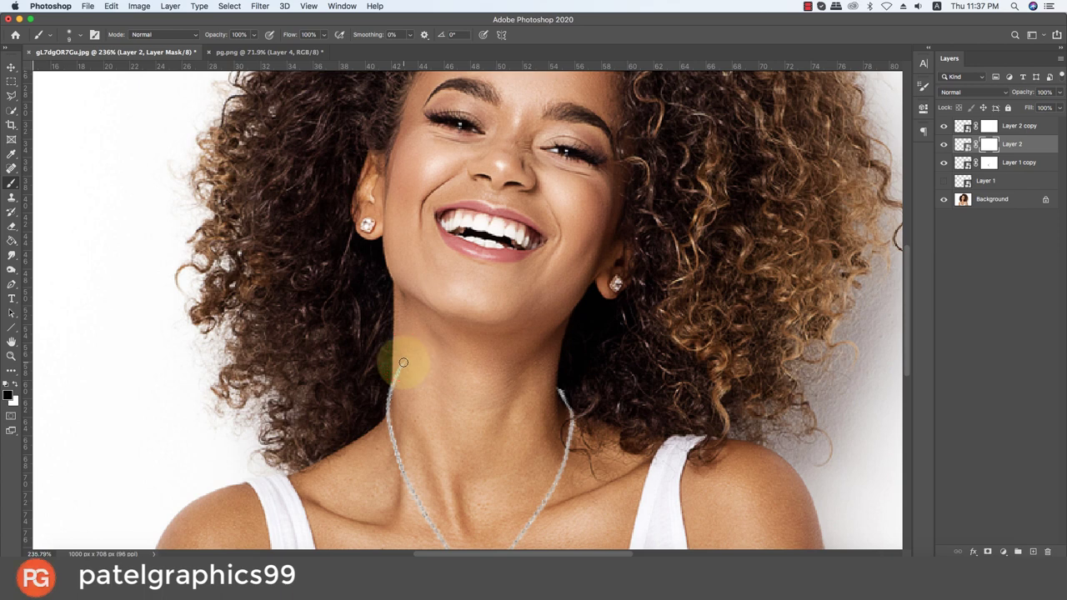
left_click_drag(403, 363, 397, 381)
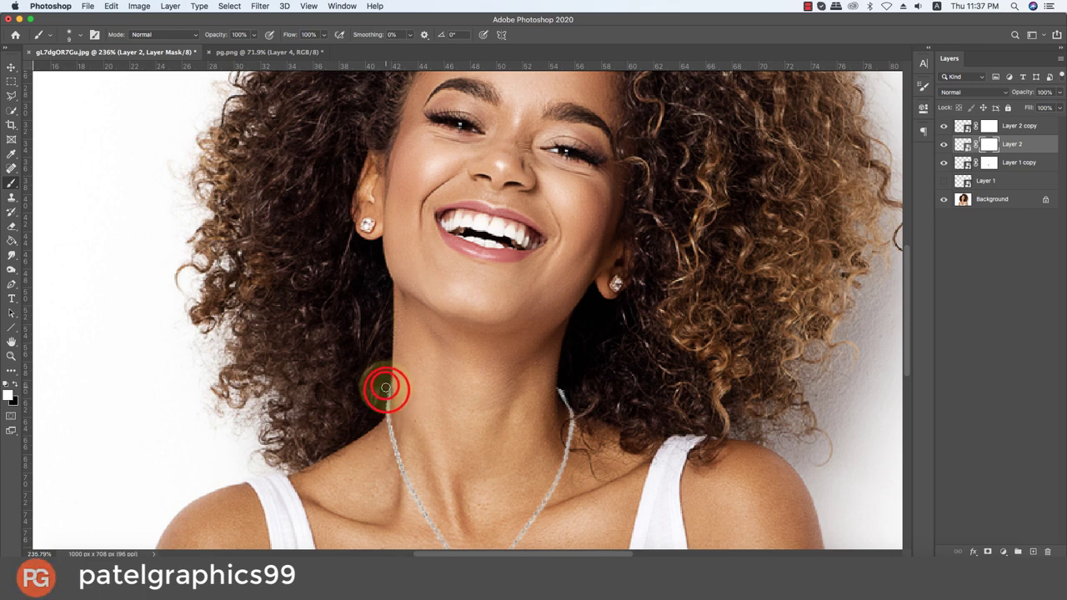
left_click_drag(392, 394, 384, 386)
Step: Paint out part of the chain on the neck in the Layer 2 copy mask
left_click(989, 126)
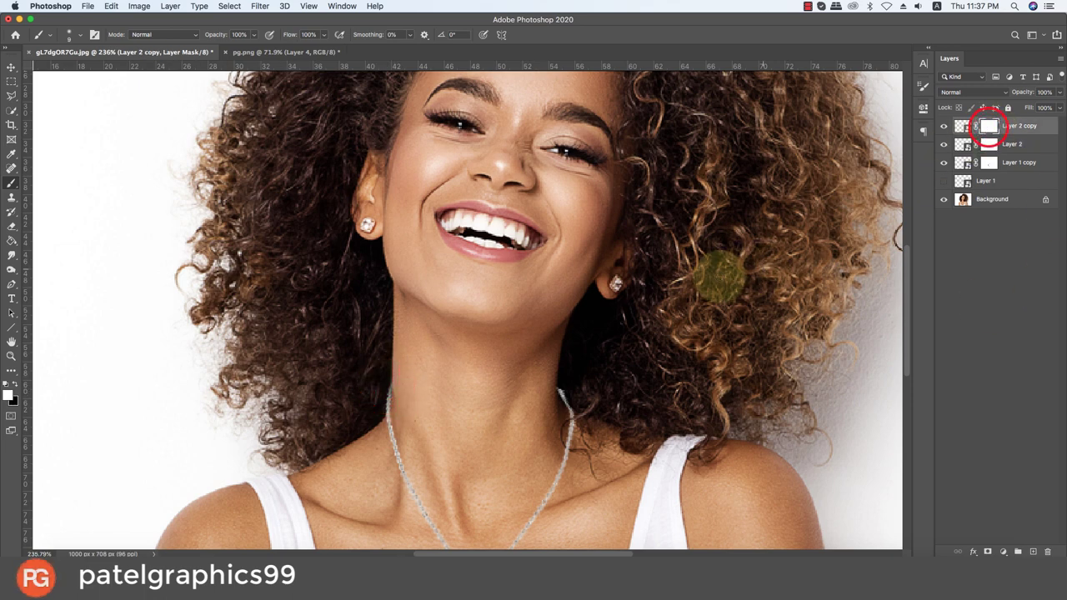
left_click_drag(564, 386, 552, 381)
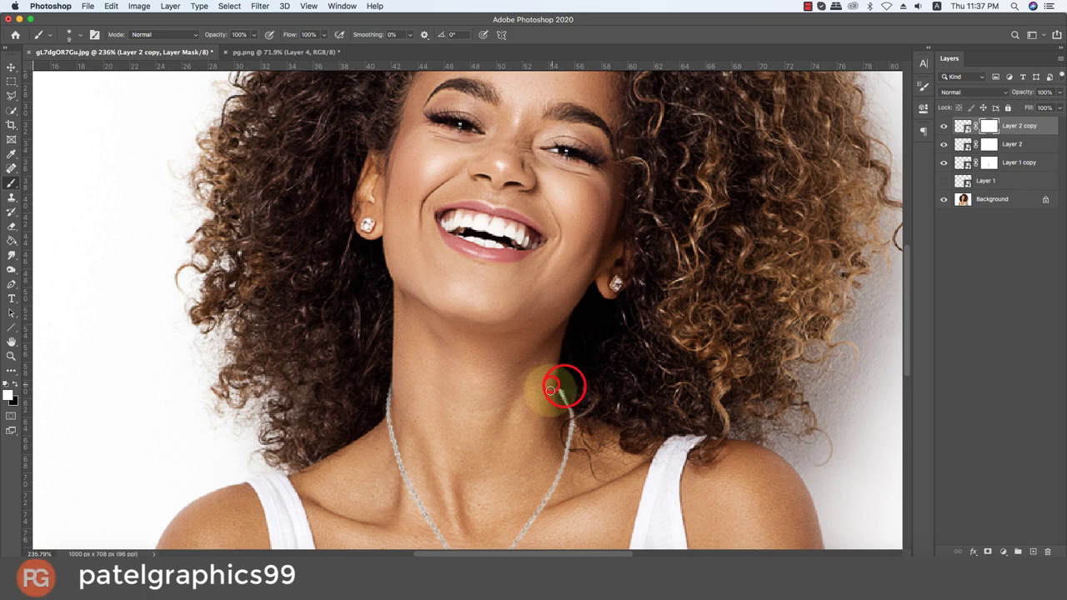
left_click(944, 126)
left_click(944, 126)
left_click_drag(589, 362, 627, 279)
key("ctrl+r")
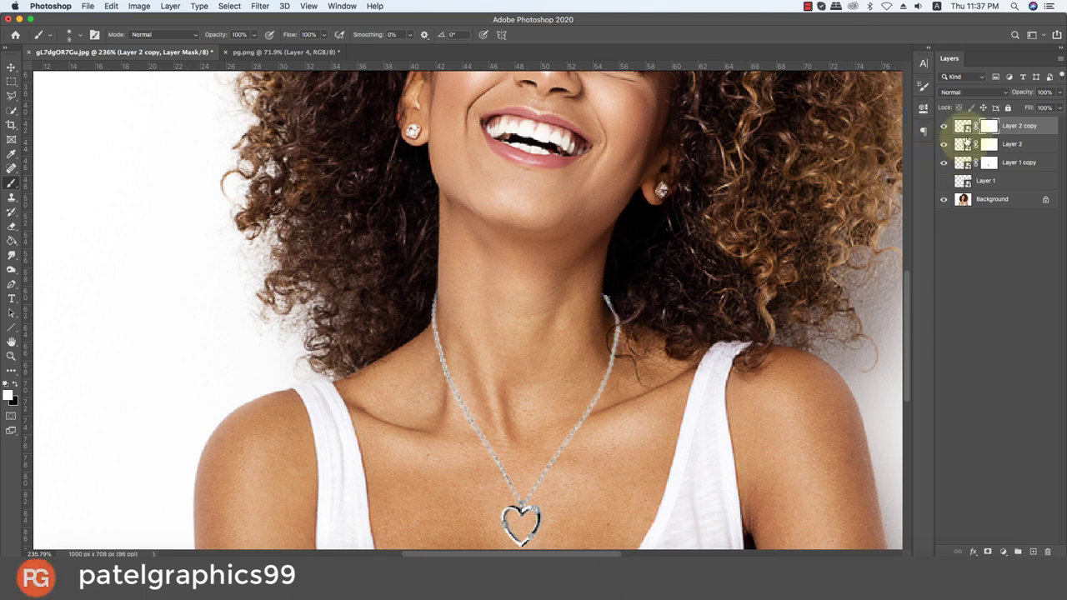
Step: Hide the chain behind the right hair edge on Layer 2 copy, discarding a failed left-edge stroke
left_click(988, 146)
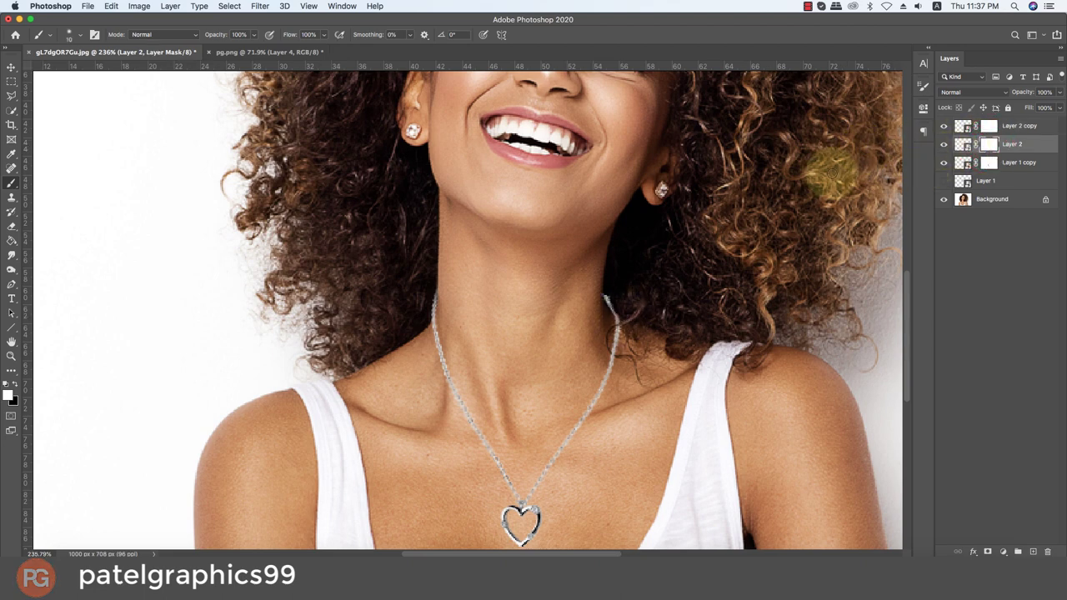
left_click_drag(411, 298, 405, 310)
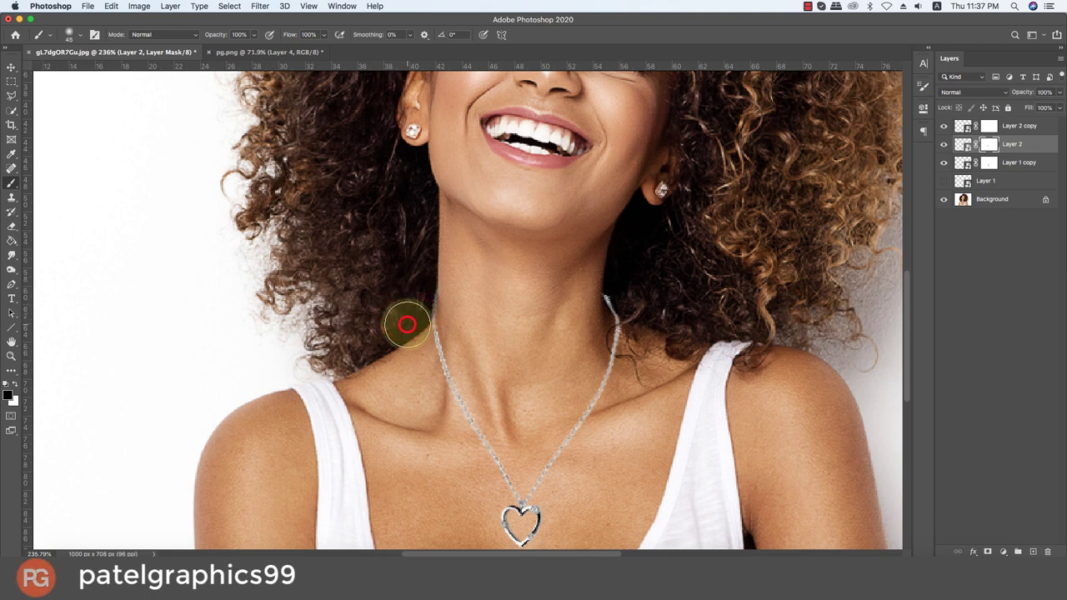
key("super+z")
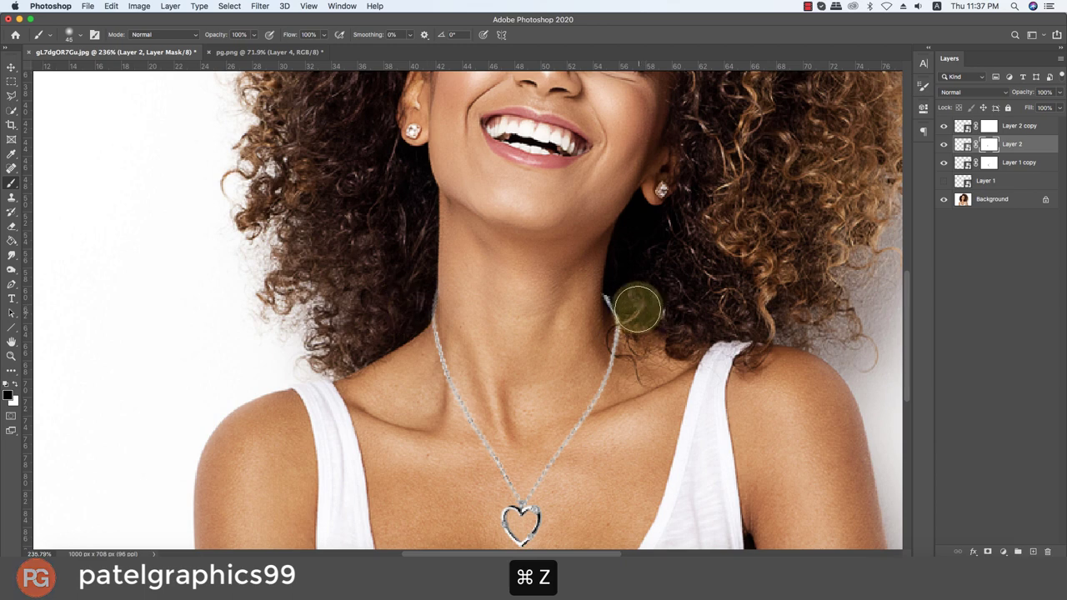
left_click(988, 126)
left_click(596, 281)
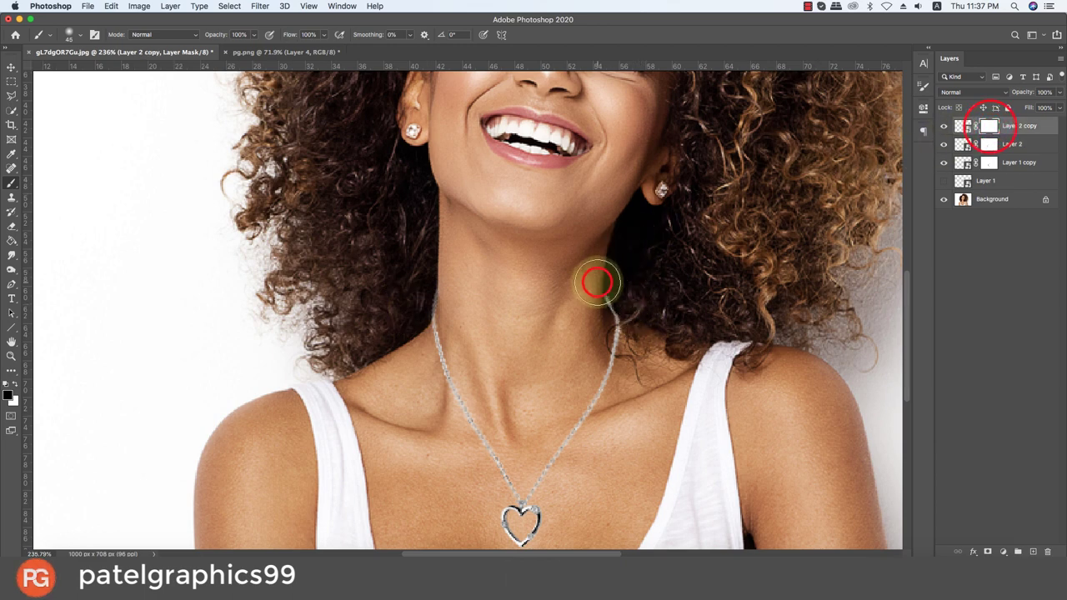
left_click(638, 292)
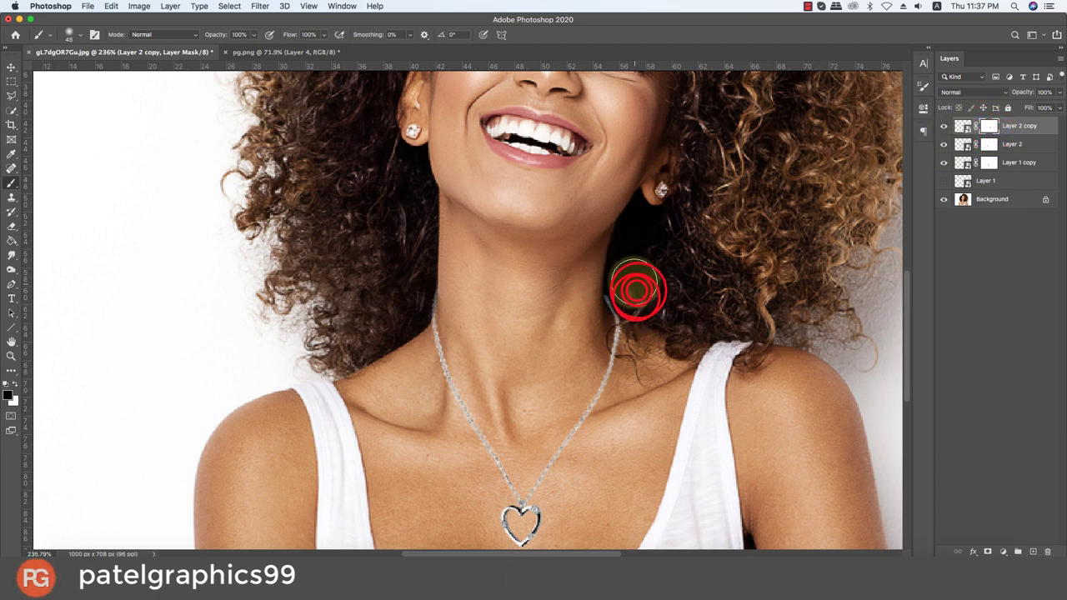
mouse_move(637, 292)
left_mouse_down()
mouse_move(634, 283)
mouse_move(638, 354)
left_mouse_up()
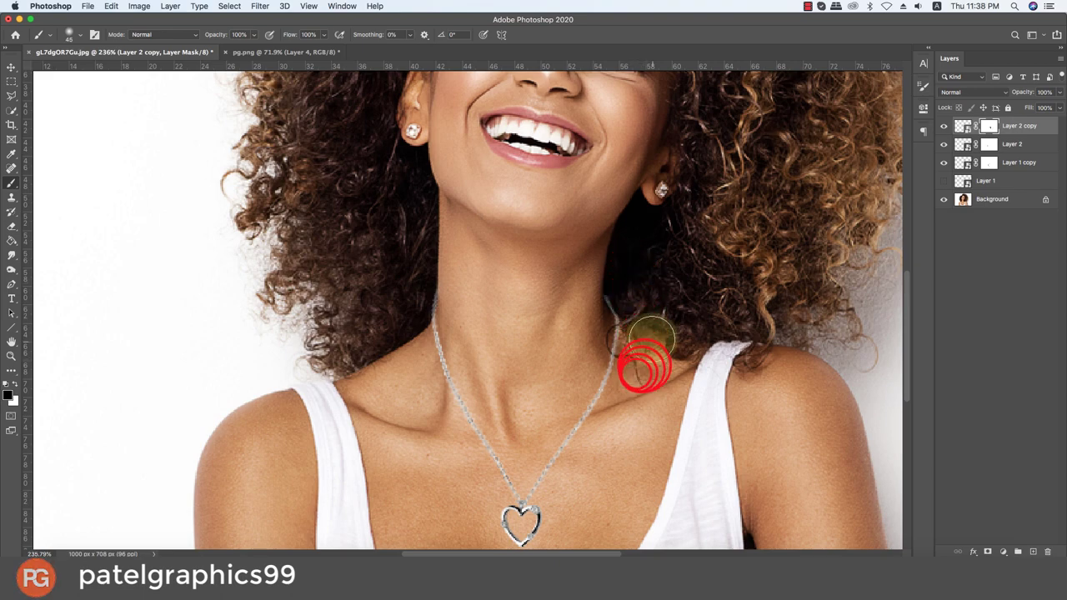
scroll(638, 354, "down", 3)
scroll(637, 310, "down", 2)
scroll(633, 309, "down", 1)
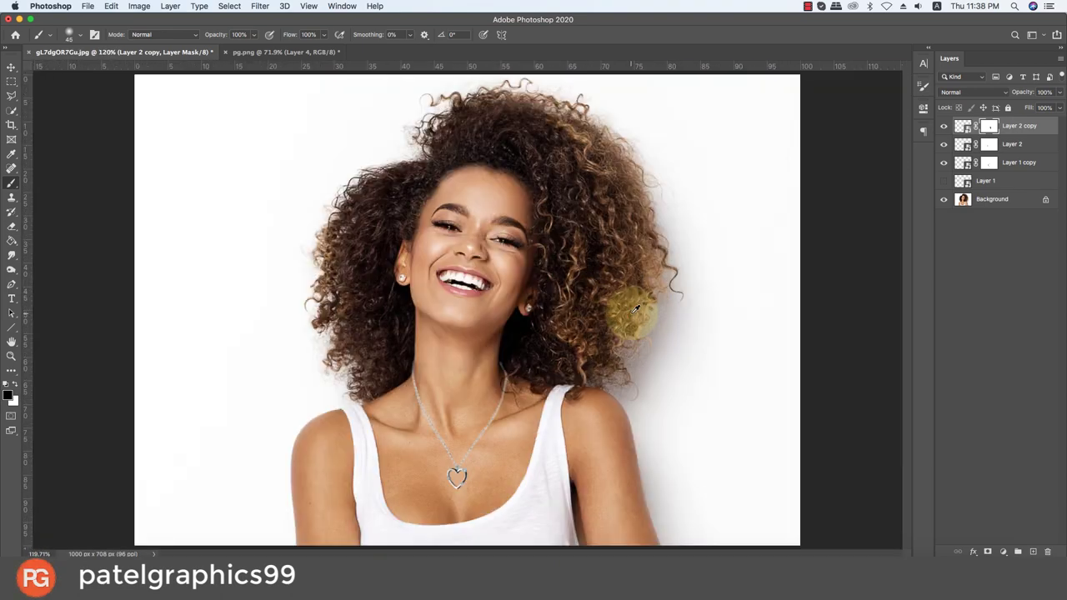
scroll(371, 379, "up", 1)
scroll(369, 377, "up", 1)
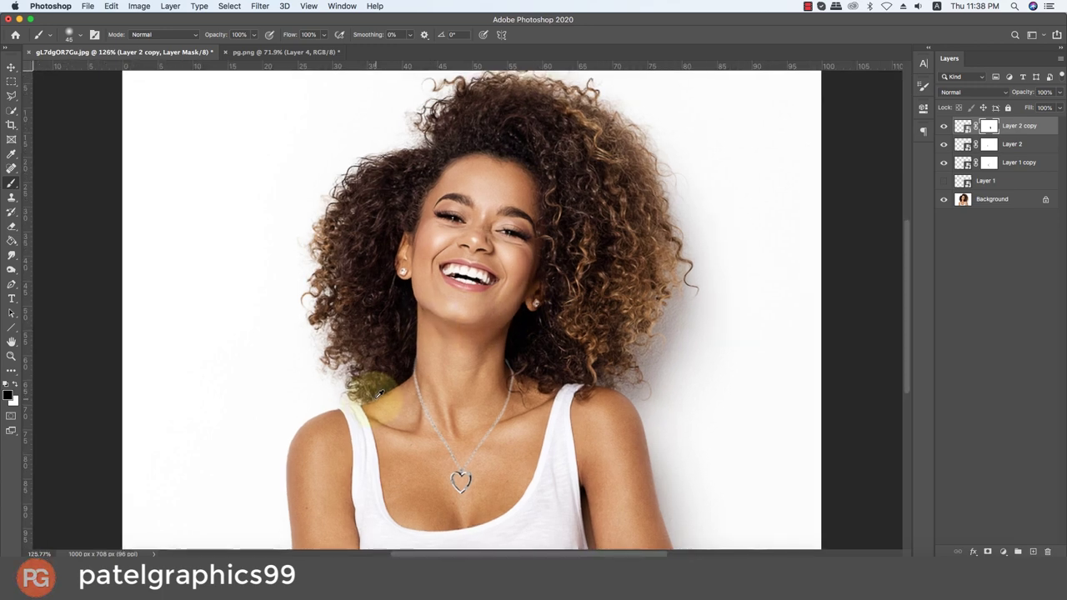
scroll(375, 358, "up", 1)
left_click_drag(1013, 154, 1000, 172)
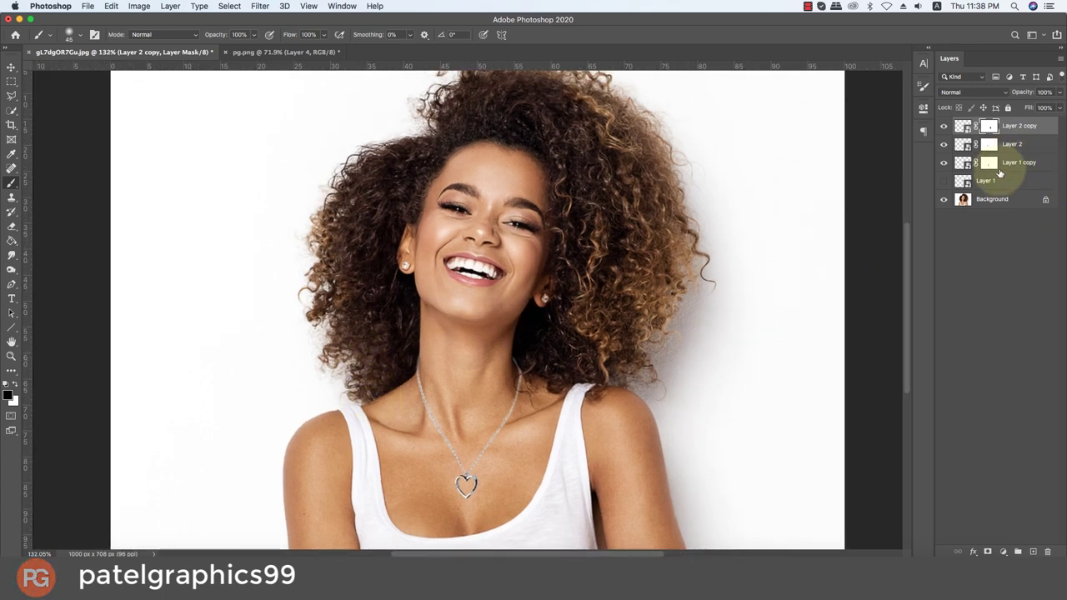
left_click(999, 180)
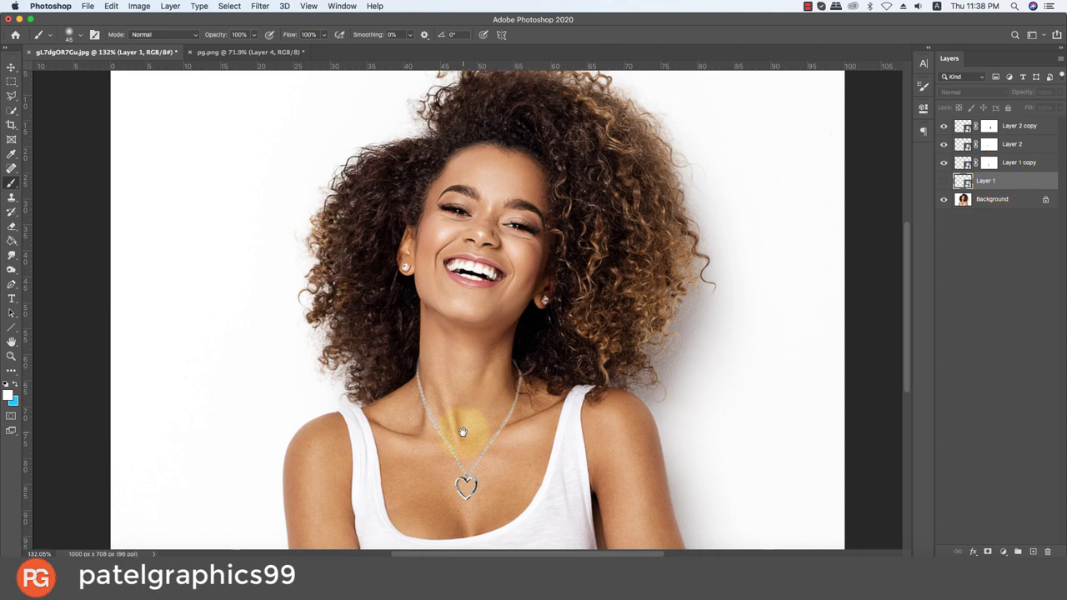
scroll(467, 518, "down", 3)
scroll(464, 500, "up", 4)
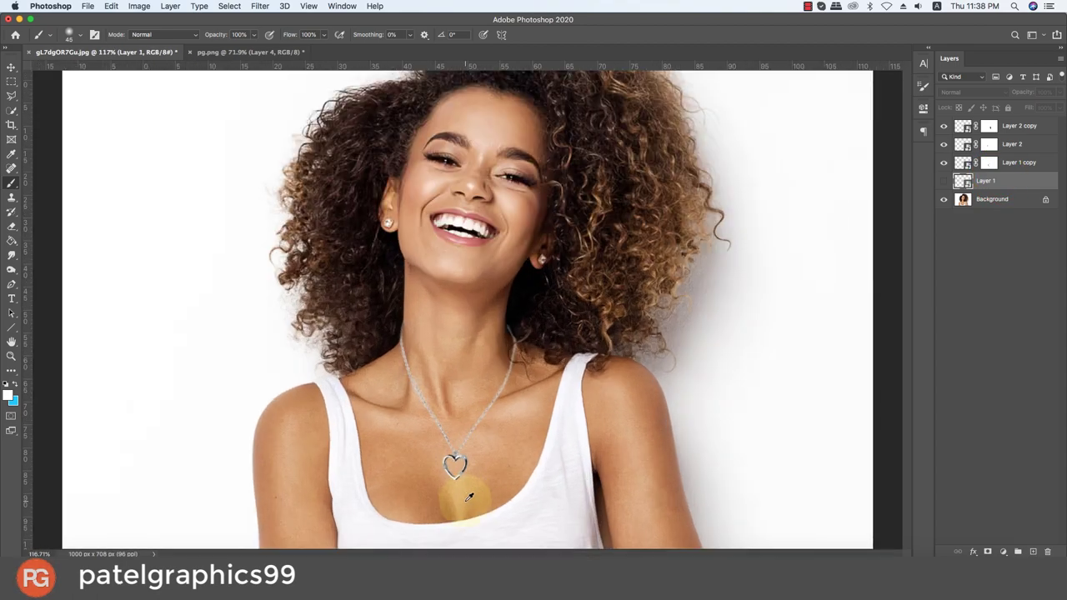
scroll(449, 443, "up", 2)
scroll(448, 443, "up", 2)
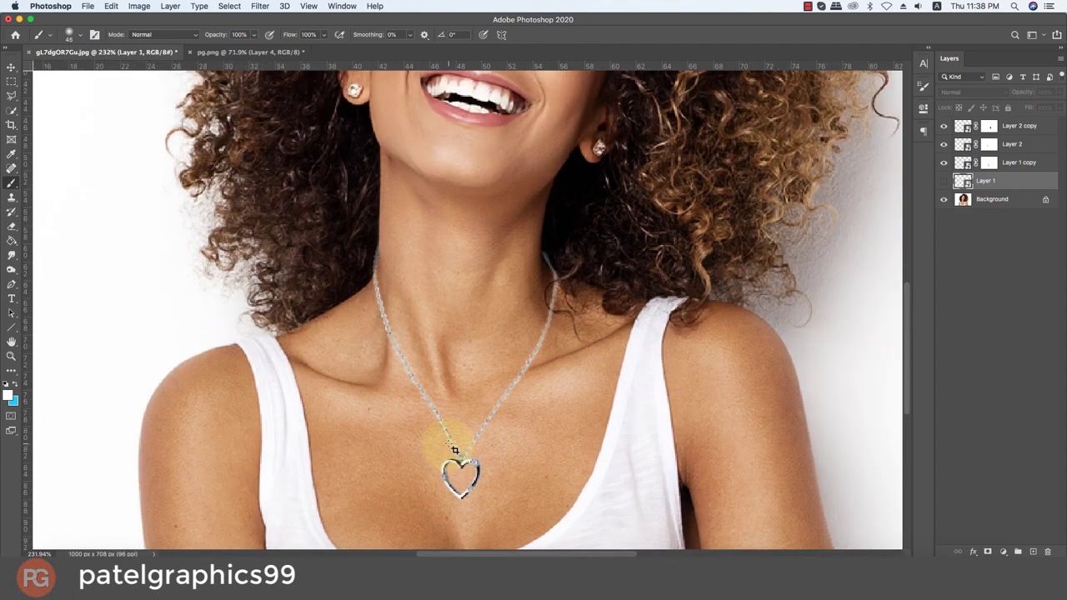
key("v")
left_click(450, 440)
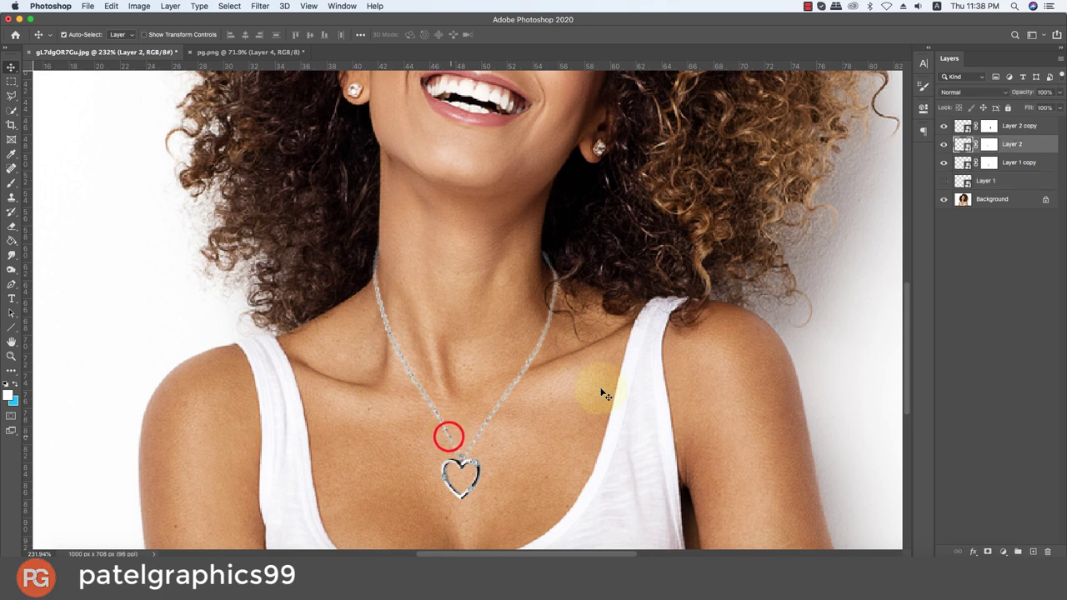
left_click(1019, 147)
double_click(1038, 145)
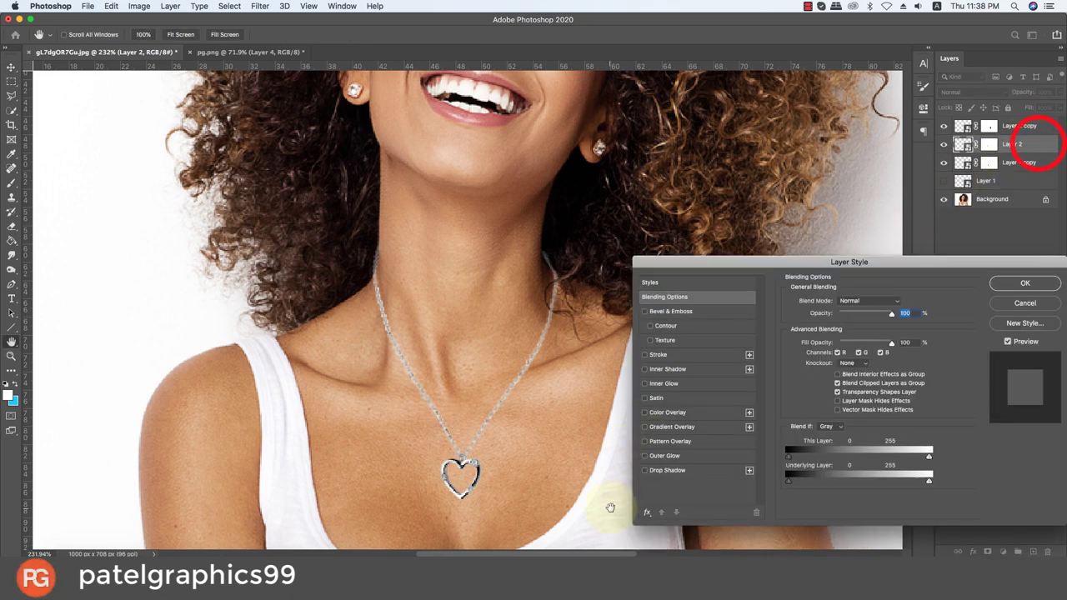
left_click(652, 471)
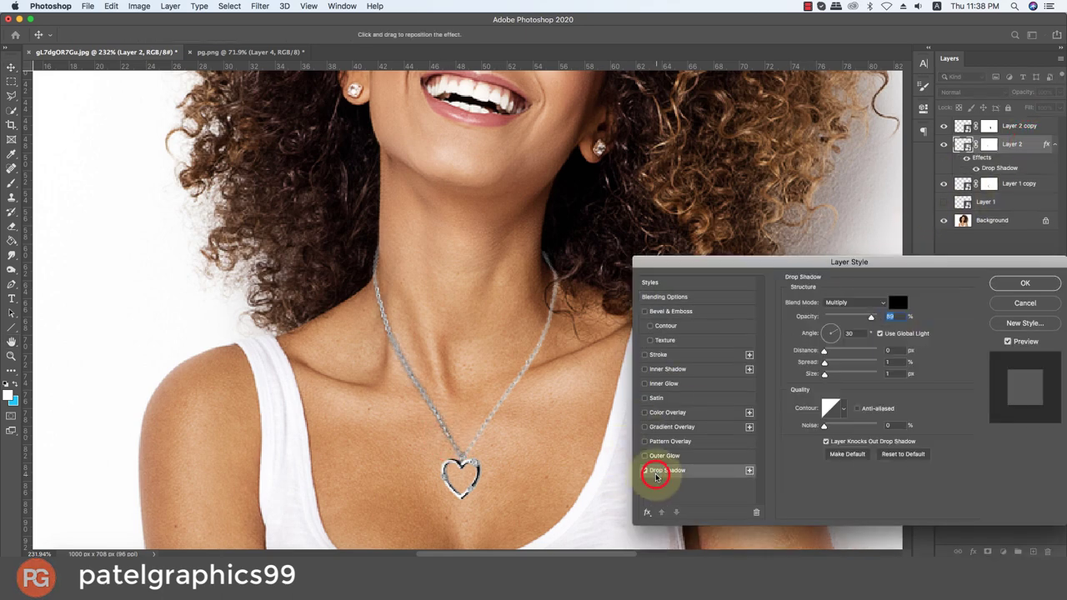
left_click(832, 331)
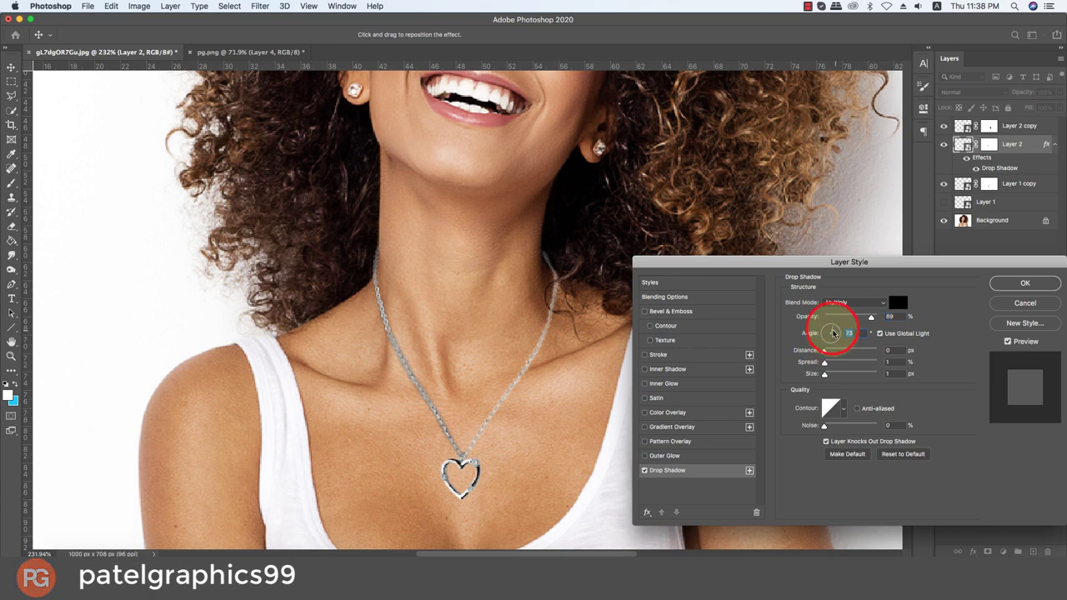
left_click(837, 333)
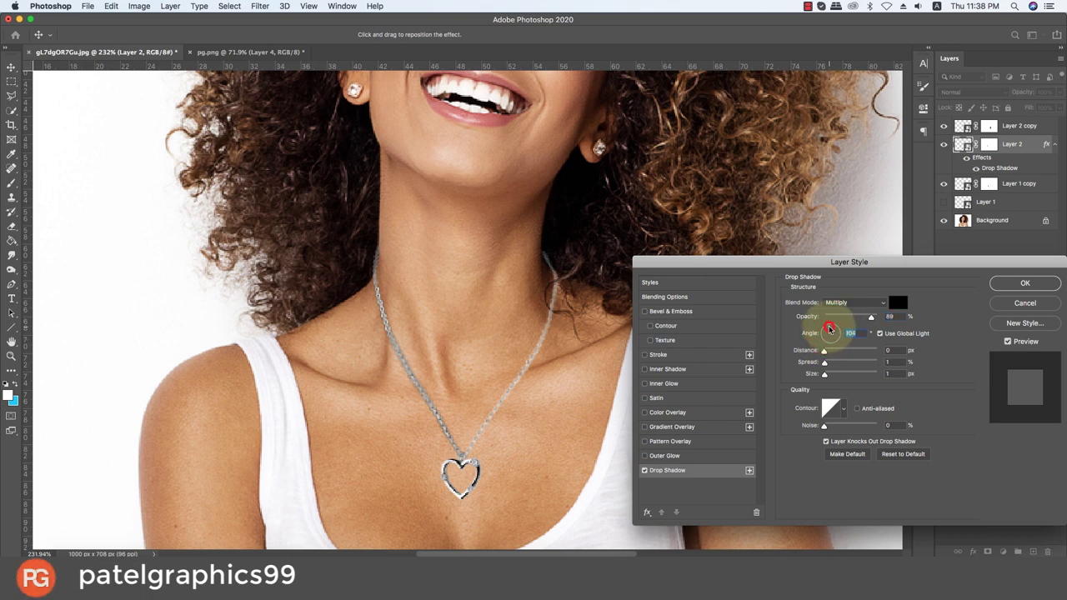
left_click(842, 301)
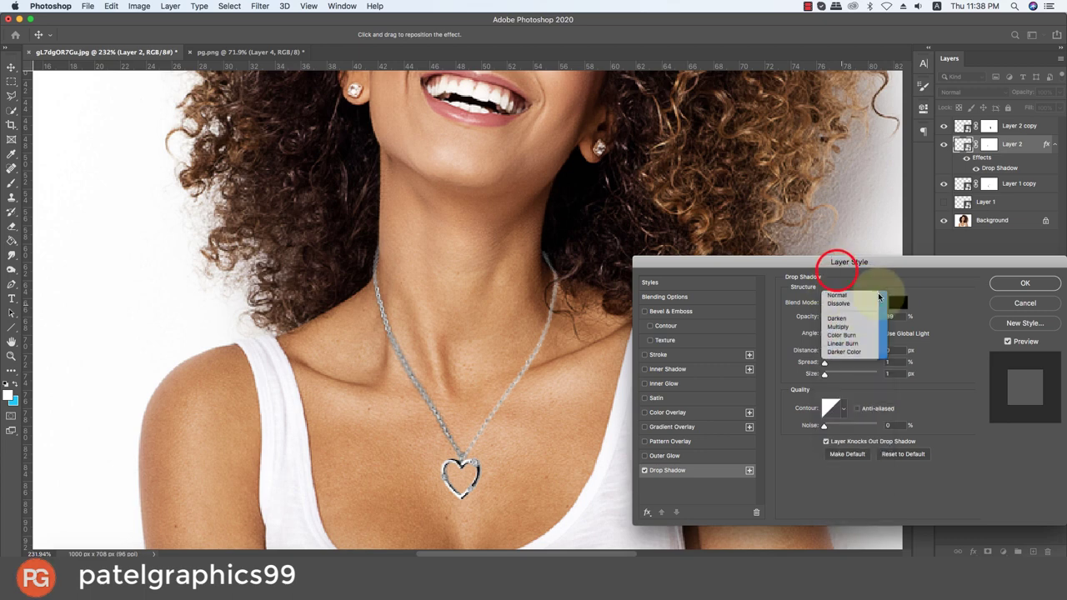
left_click(878, 296)
left_click(898, 302)
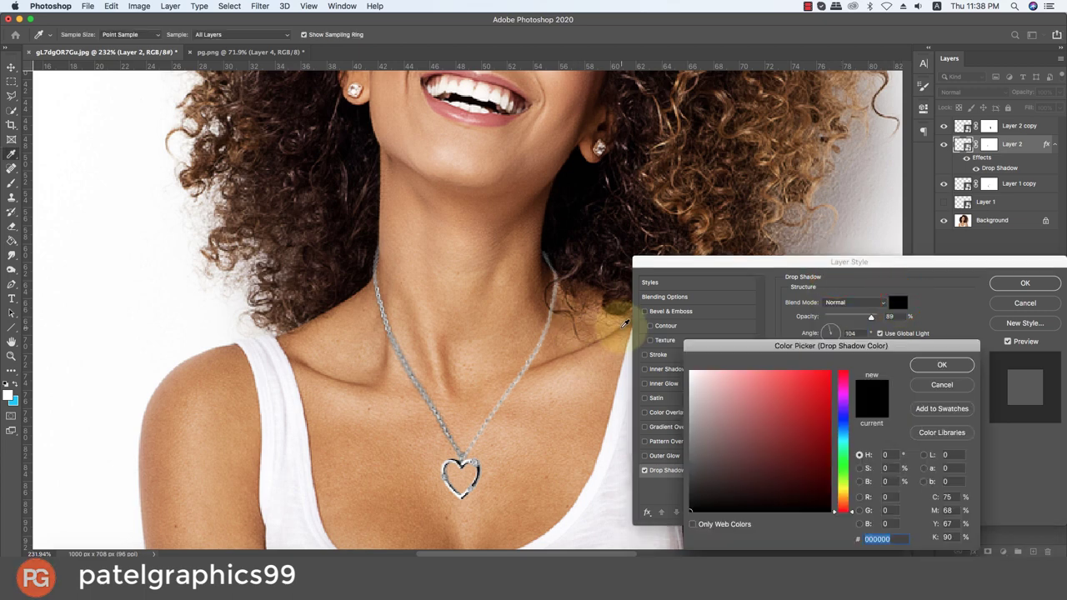
left_click(623, 323)
left_click_drag(810, 462, 836, 490)
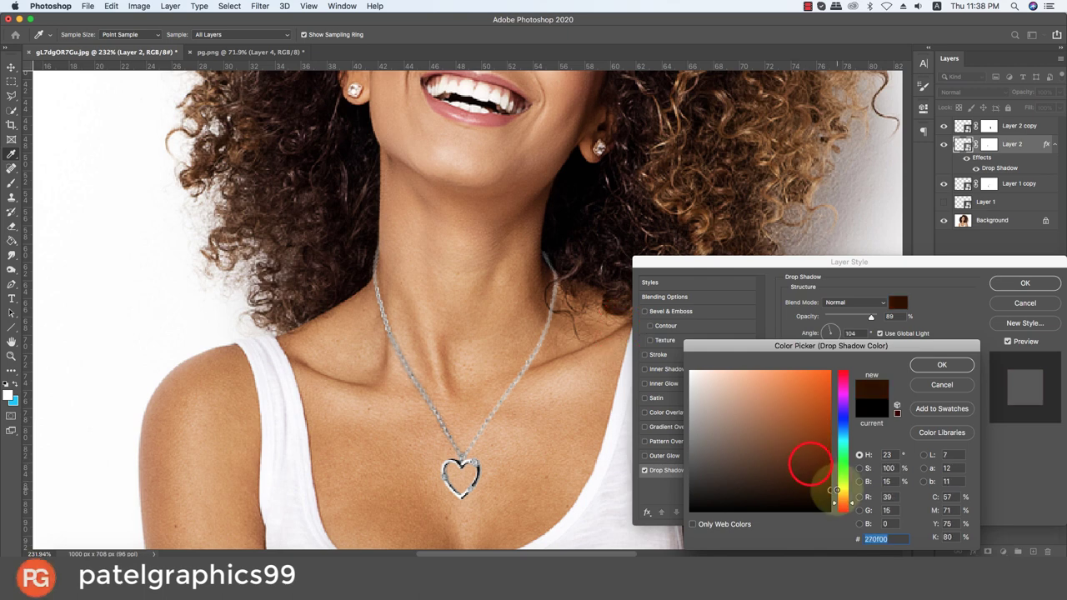
left_click(941, 364)
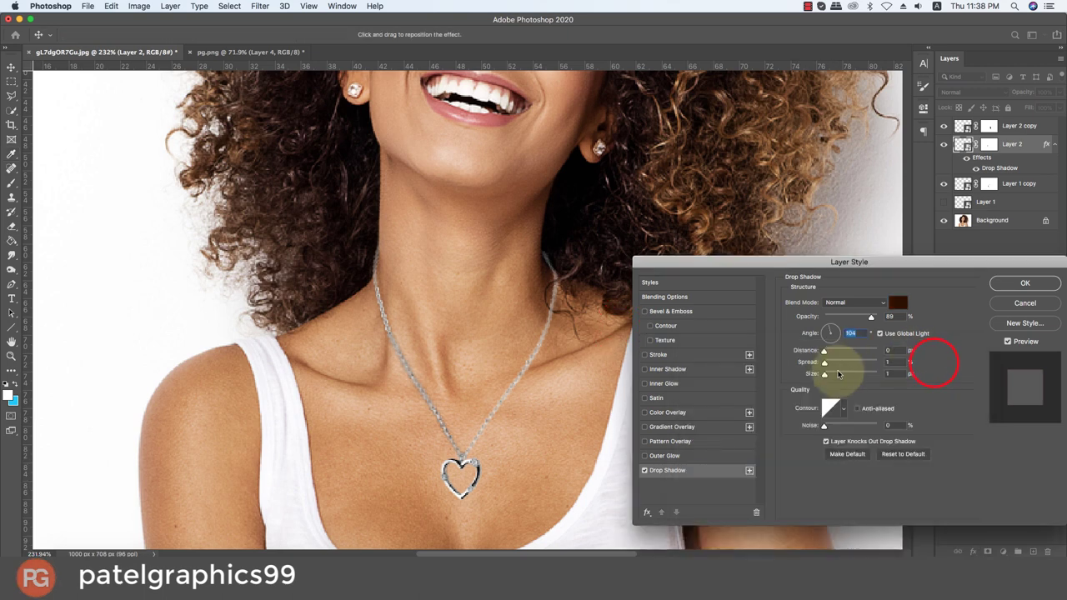
left_click_drag(824, 374, 831, 326)
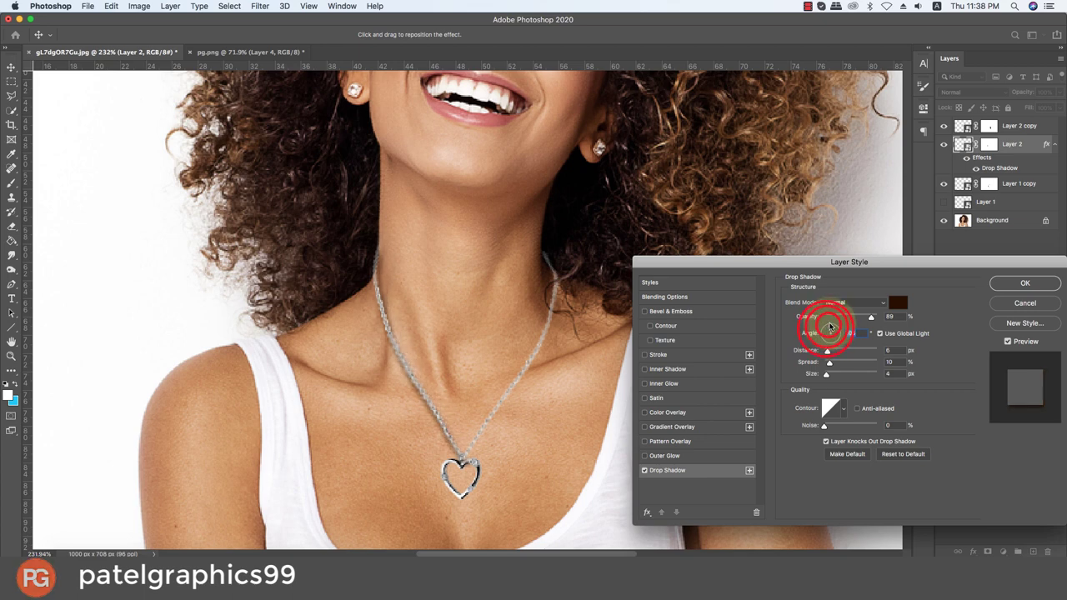
left_click_drag(830, 327, 832, 328)
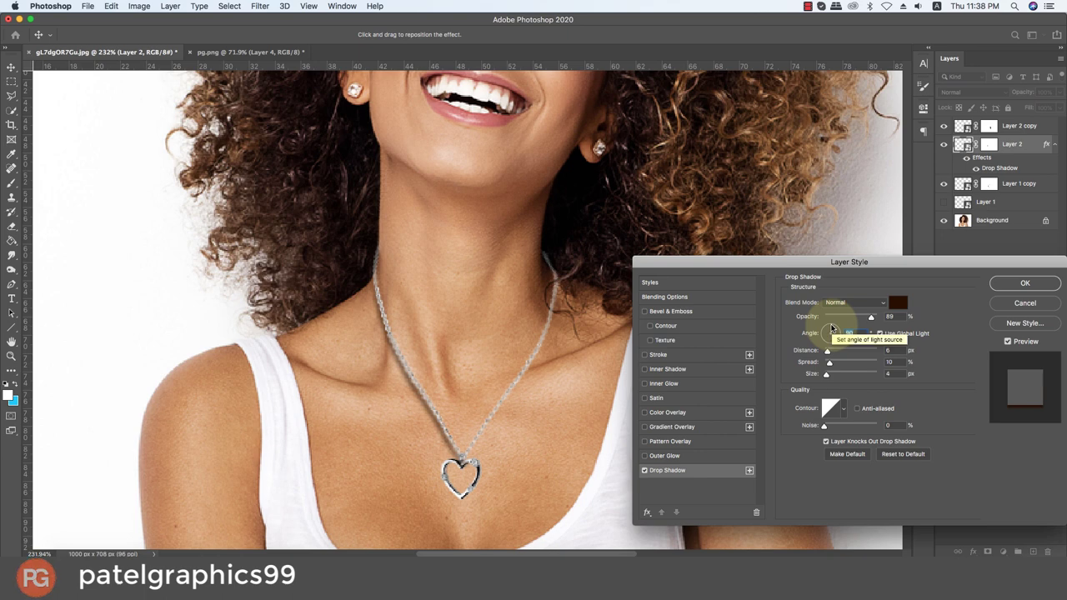
left_click(1026, 303)
Step: Add a new Layer 3 above Layer 1 and set the foreground colour to dark brown 271000
left_click(1012, 164)
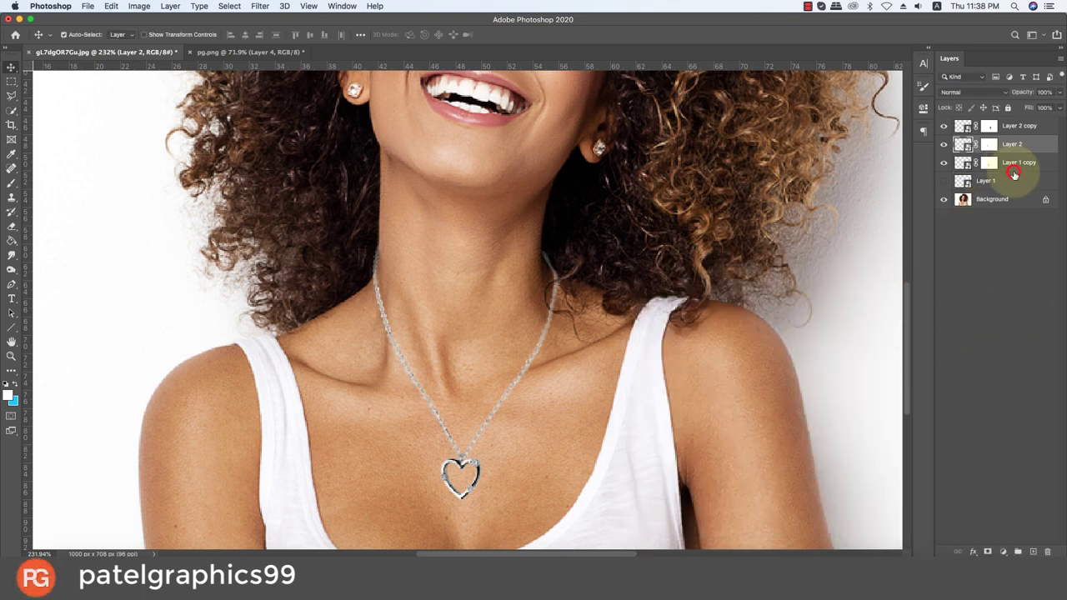
left_click(1010, 182)
left_click(1033, 551)
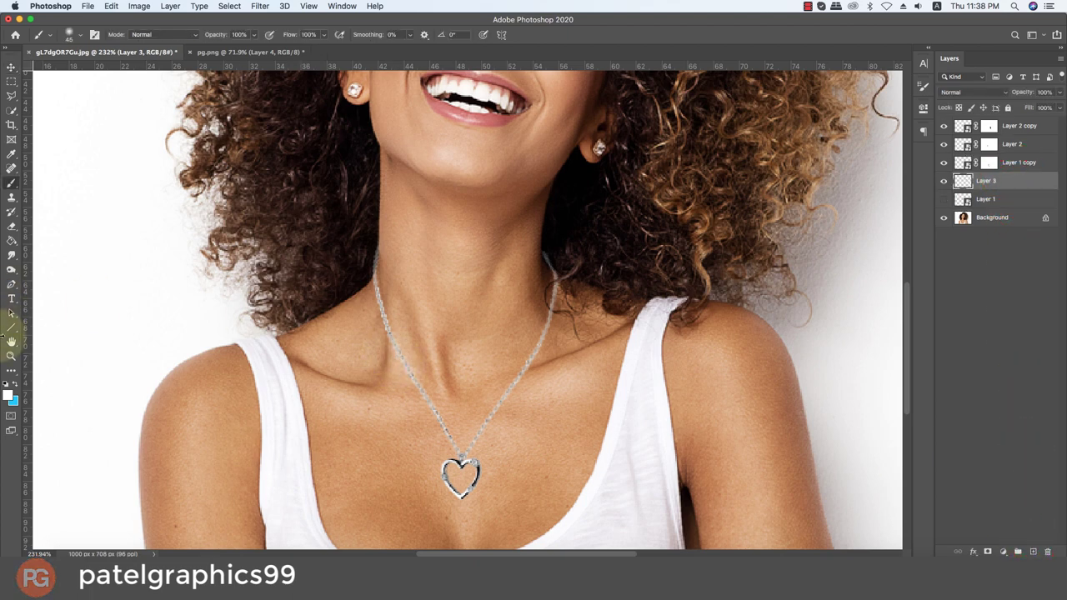
left_click(9, 395)
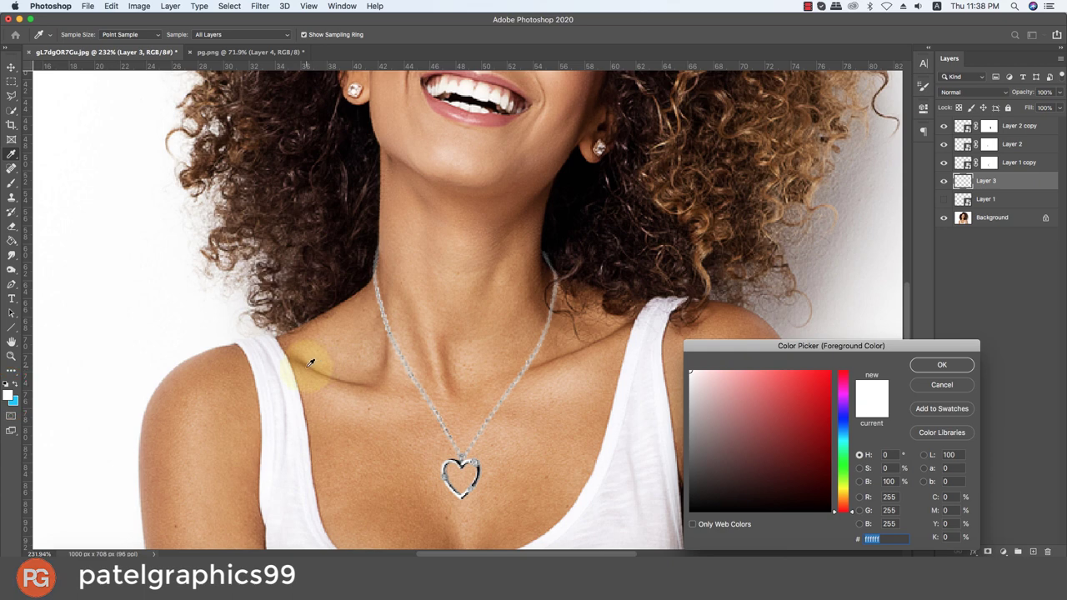
left_click(313, 364)
left_click(796, 476)
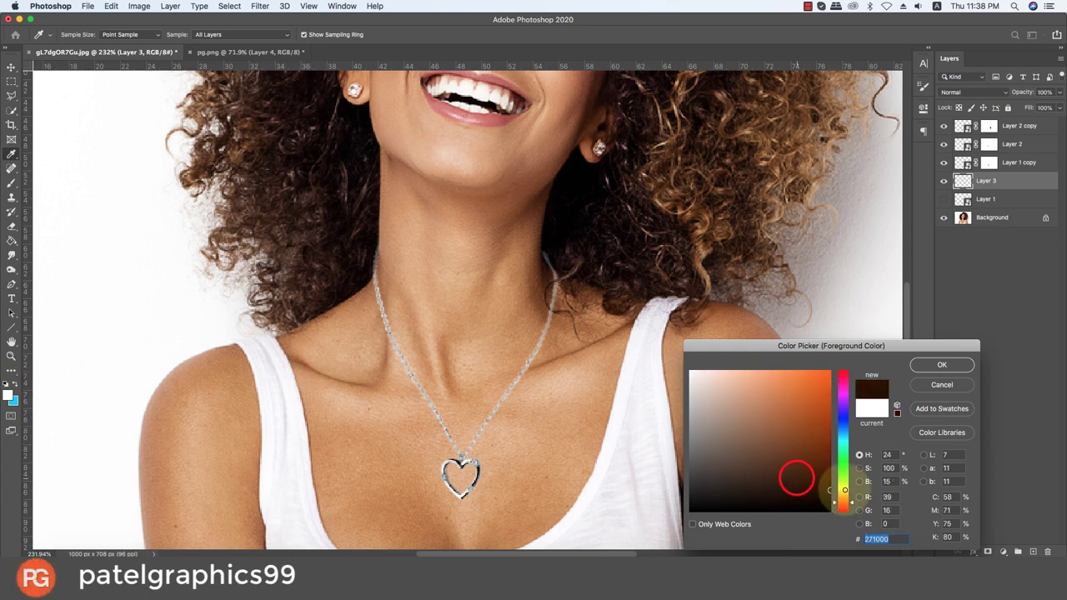
left_click(924, 358)
Step: Paint a soft round shadow stroke down the upper left chain strand
key("b")
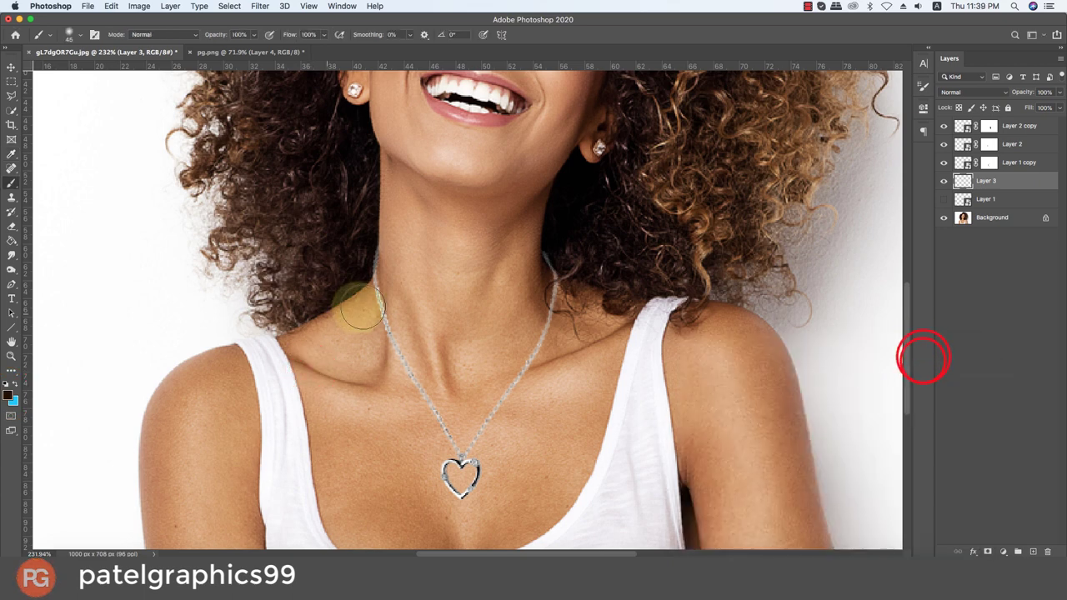
scroll(367, 310, "up", 2)
scroll(367, 310, "up", 2)
scroll(367, 310, "up", 1)
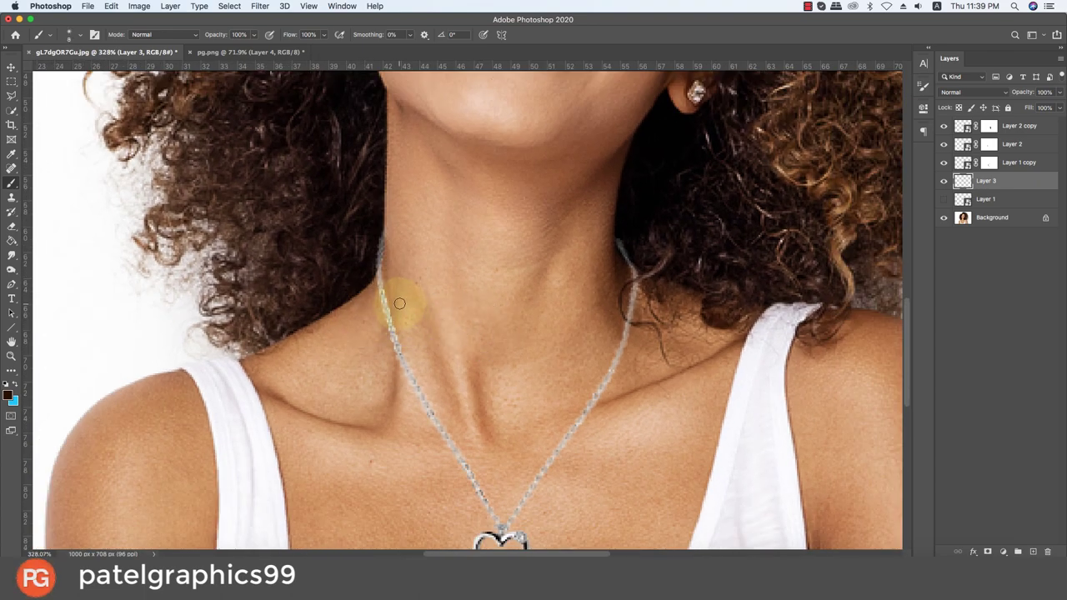
right_click(397, 306)
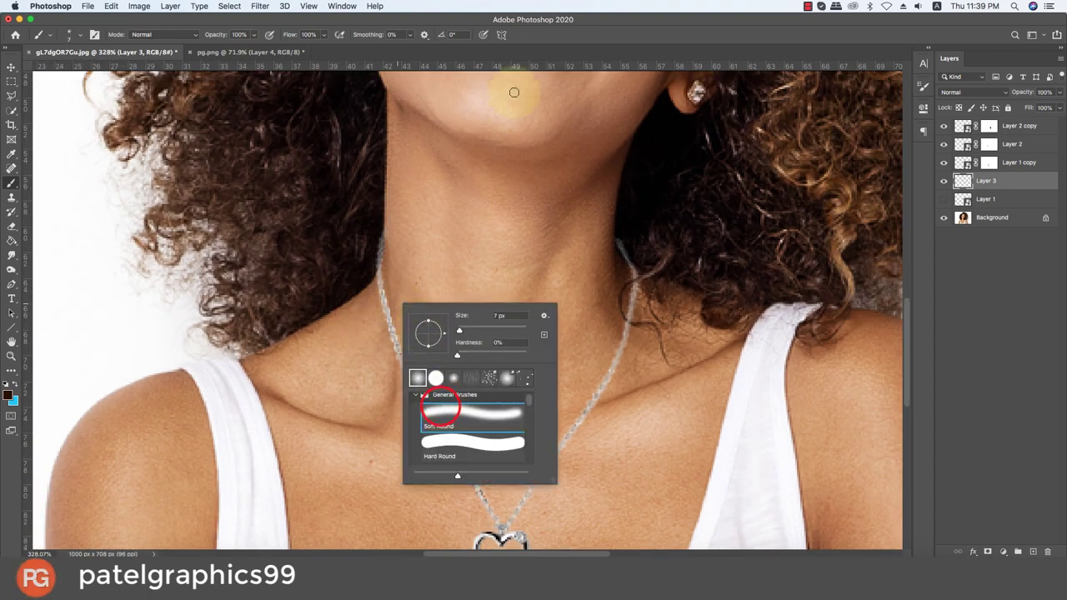
left_click(516, 52)
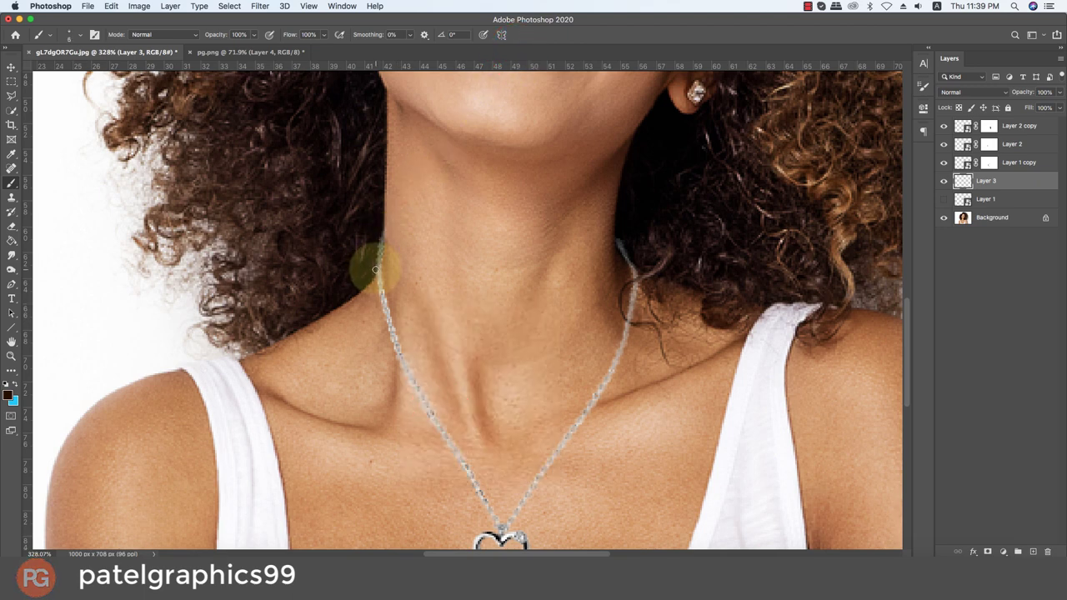
left_click_drag(377, 271, 385, 315)
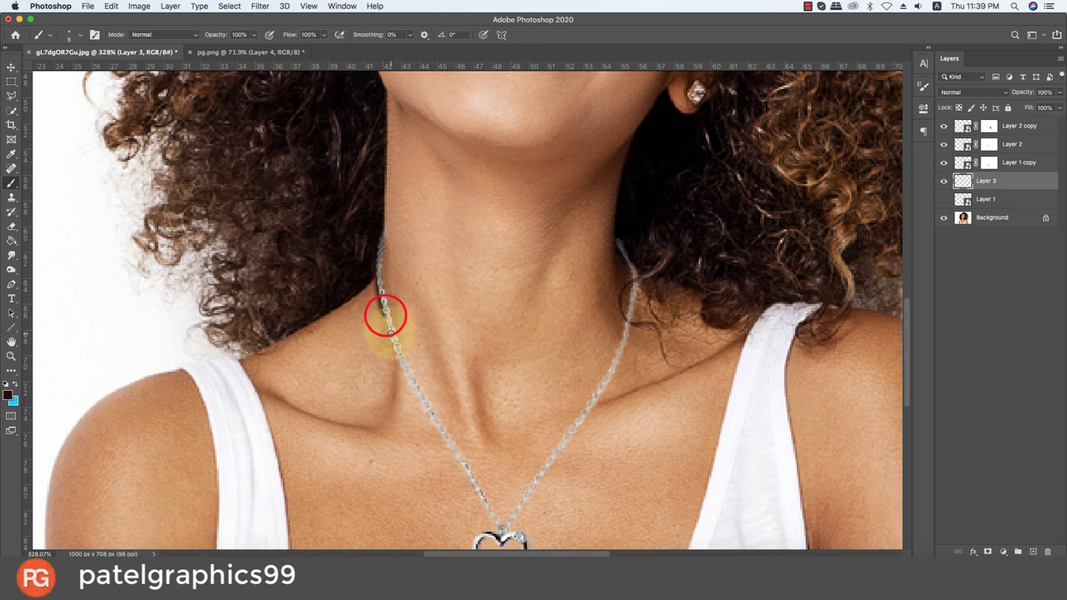
left_click_drag(385, 315, 447, 453)
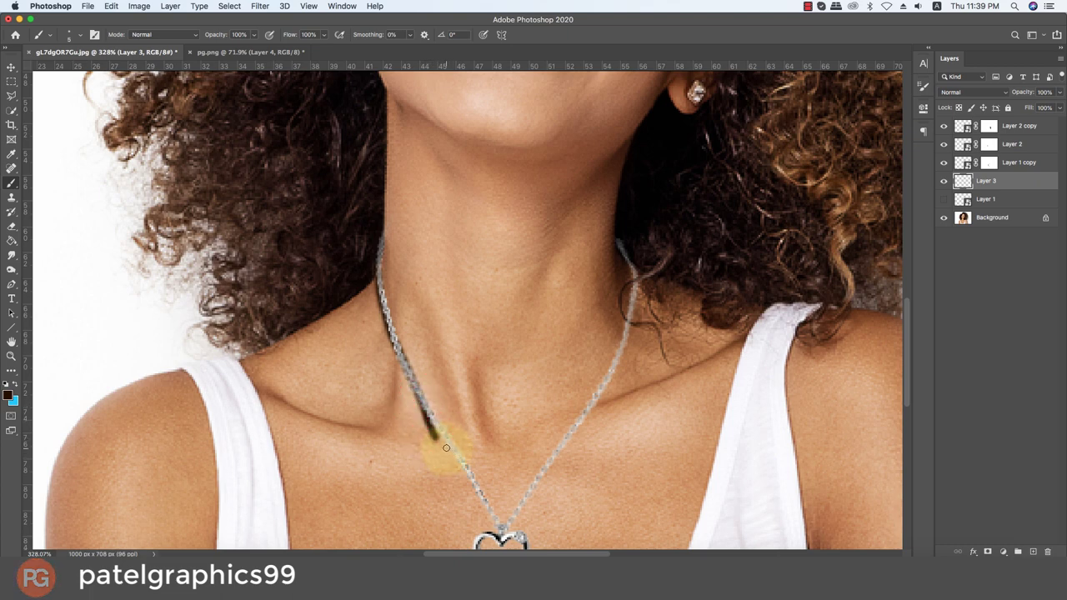
Step: Undo the overshoot and dab the shadow down the left strand to the heart pendant
key("super+z")
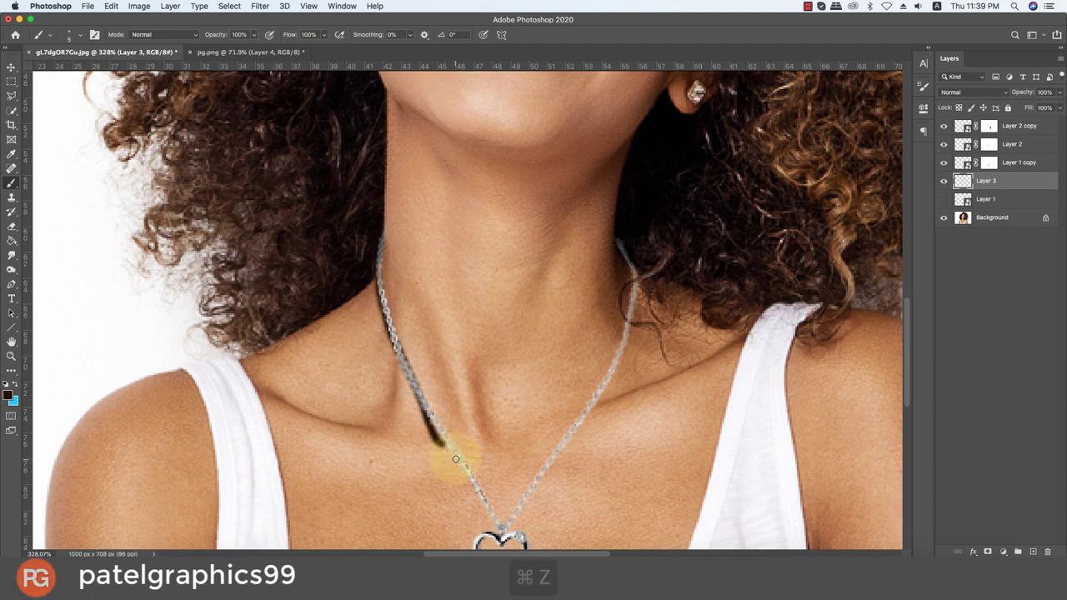
left_click(442, 448)
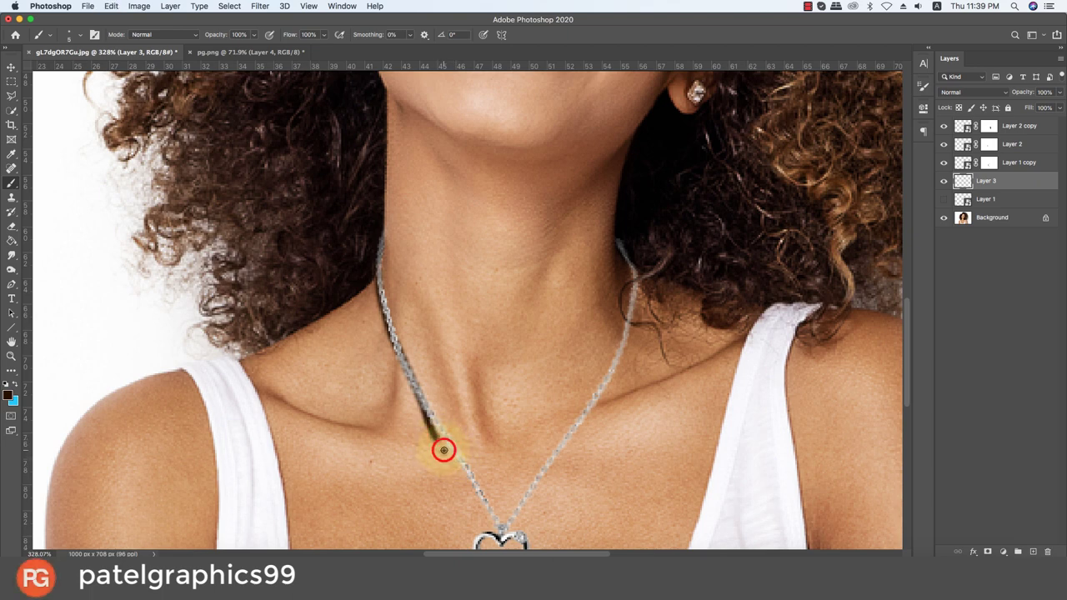
key("super+z")
left_click(435, 438)
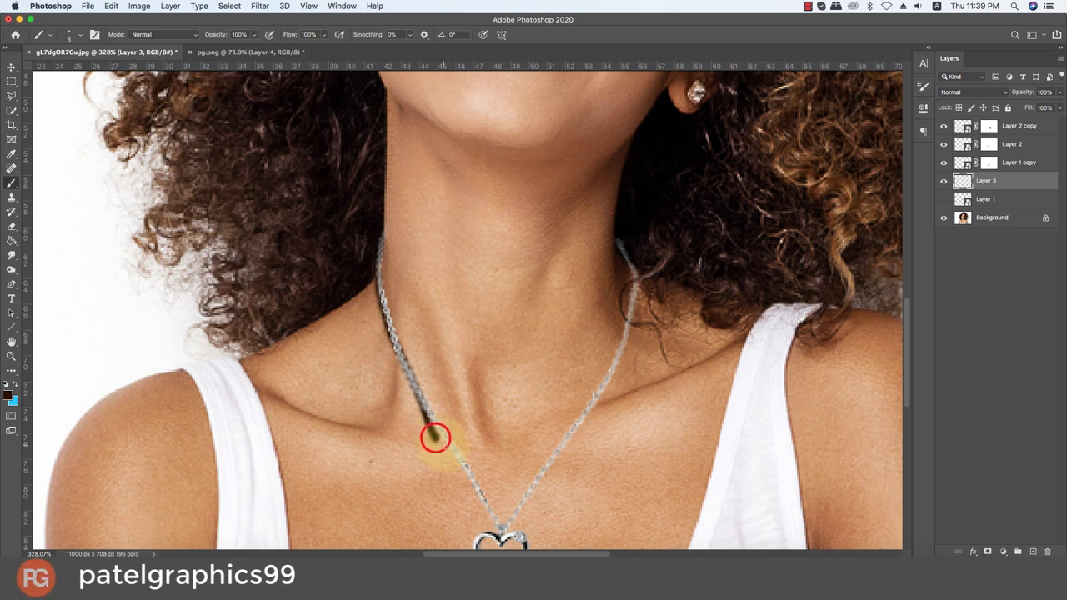
left_click(445, 448, "shift")
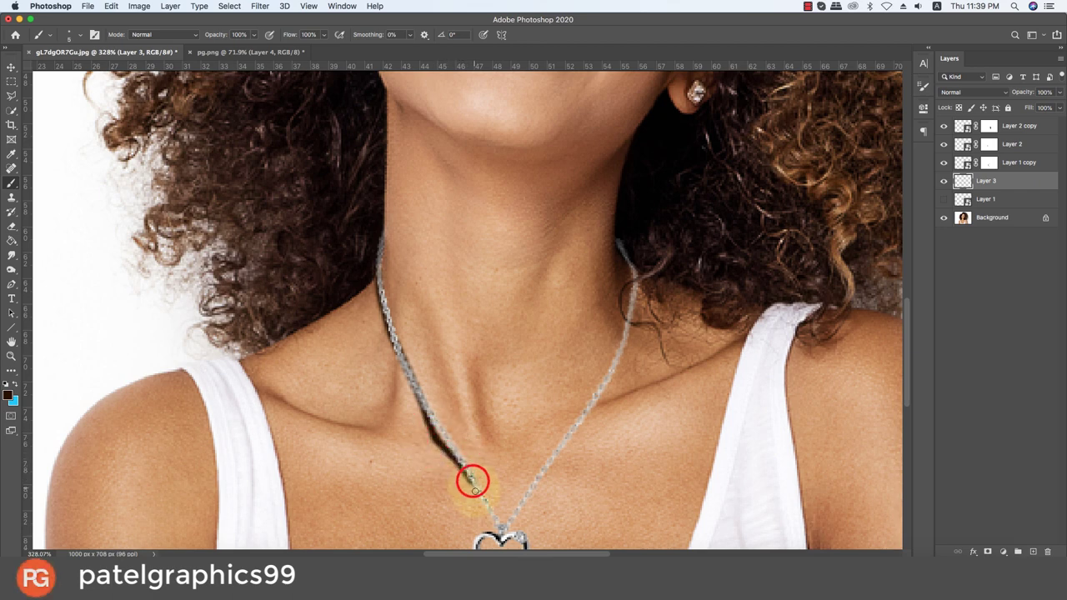
left_click(473, 482, "shift")
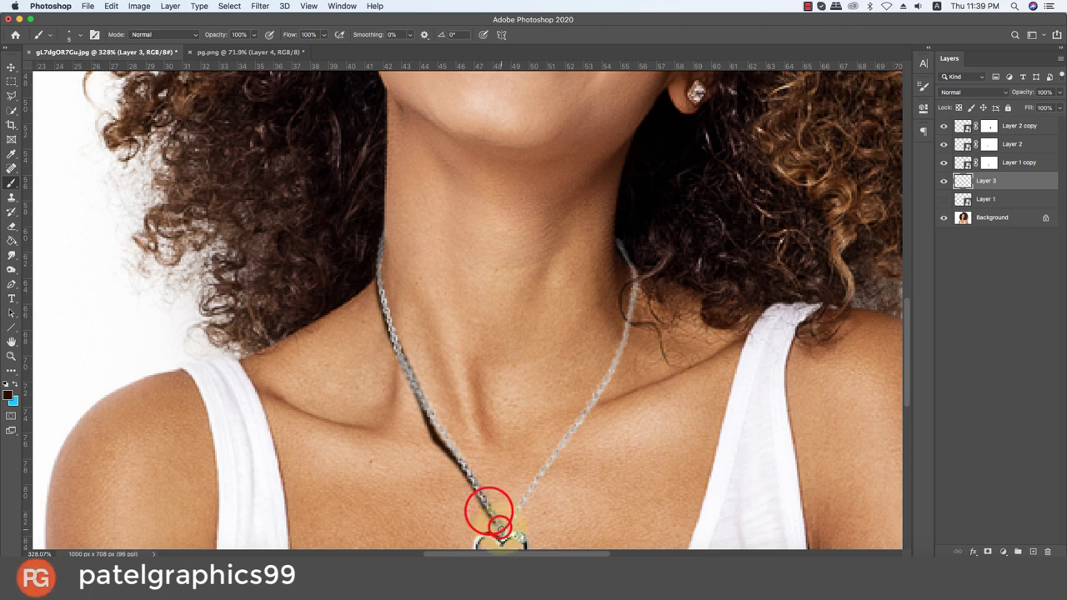
left_click(500, 523, "shift")
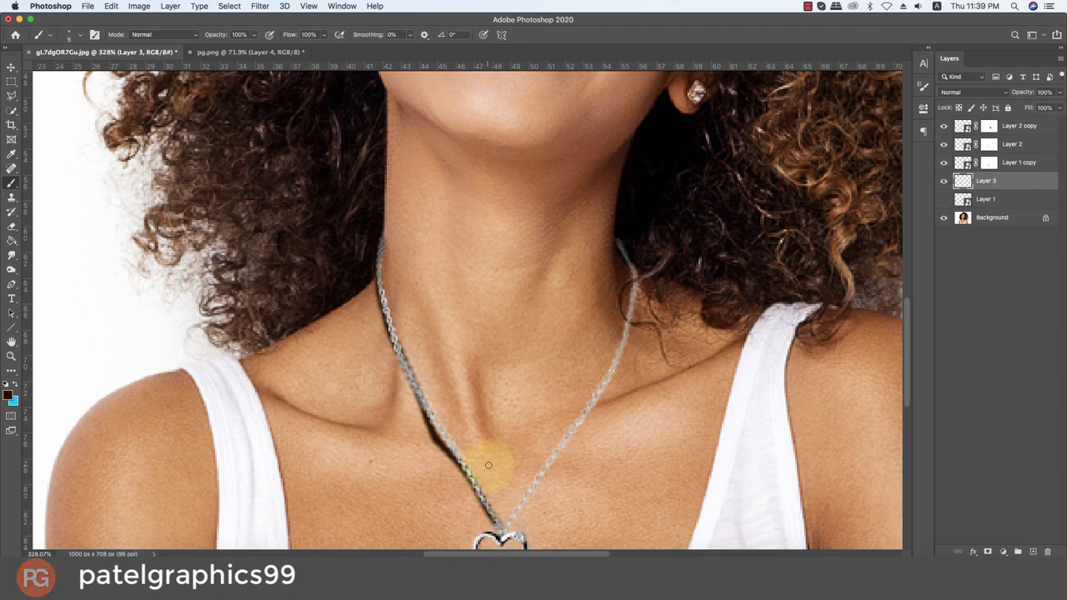
Step: Dab a shadow up the right chain strand from the pendant, past the collarbone, to the hair
left_click(505, 529)
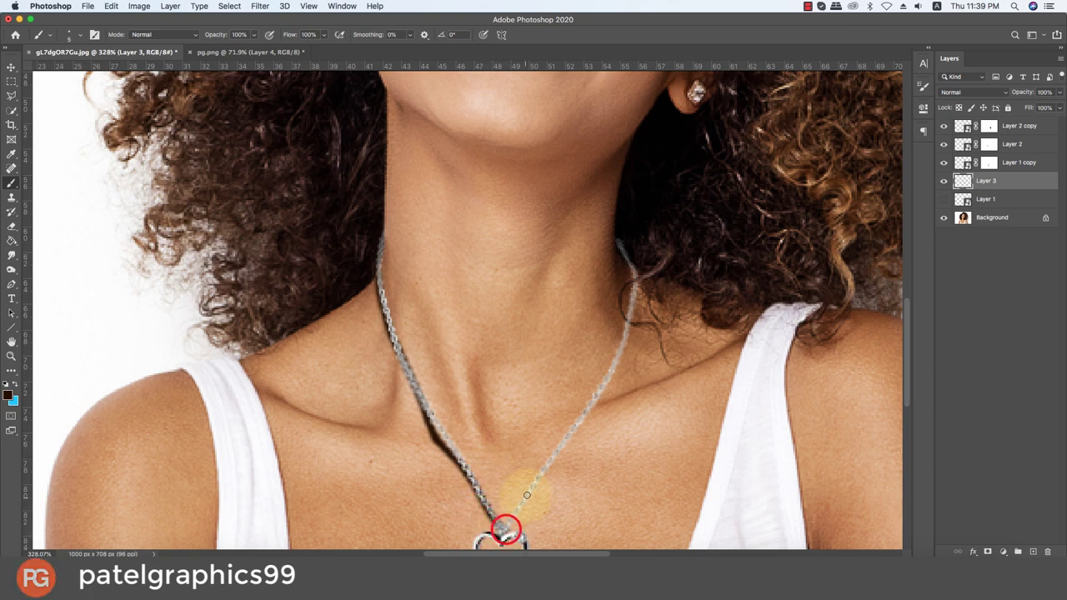
left_click(524, 492, "shift")
left_click(544, 467, "shift")
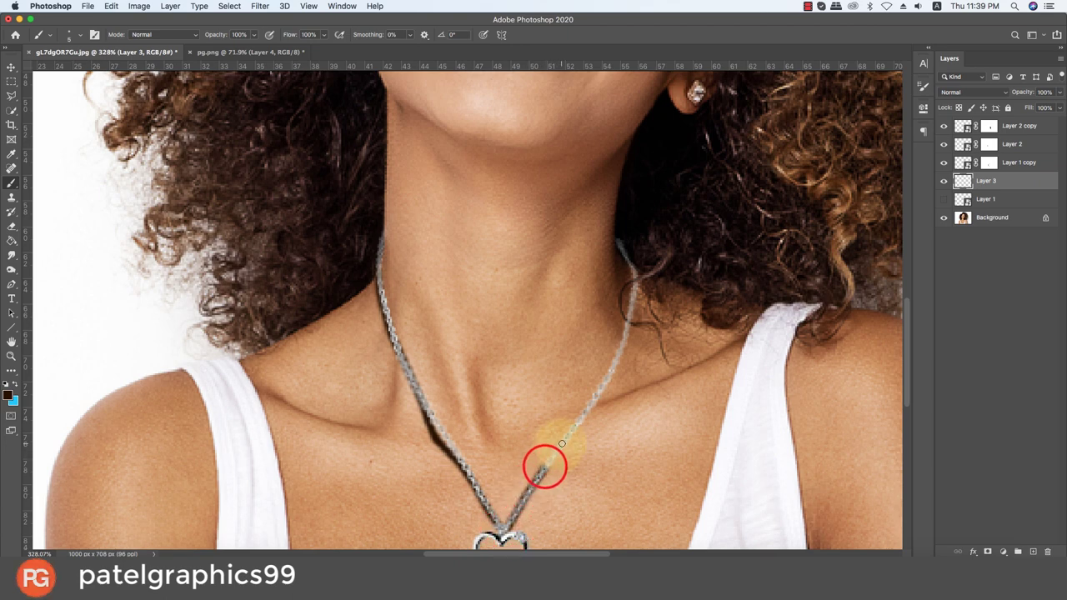
left_click(564, 441, "shift")
left_click(578, 421, "shift")
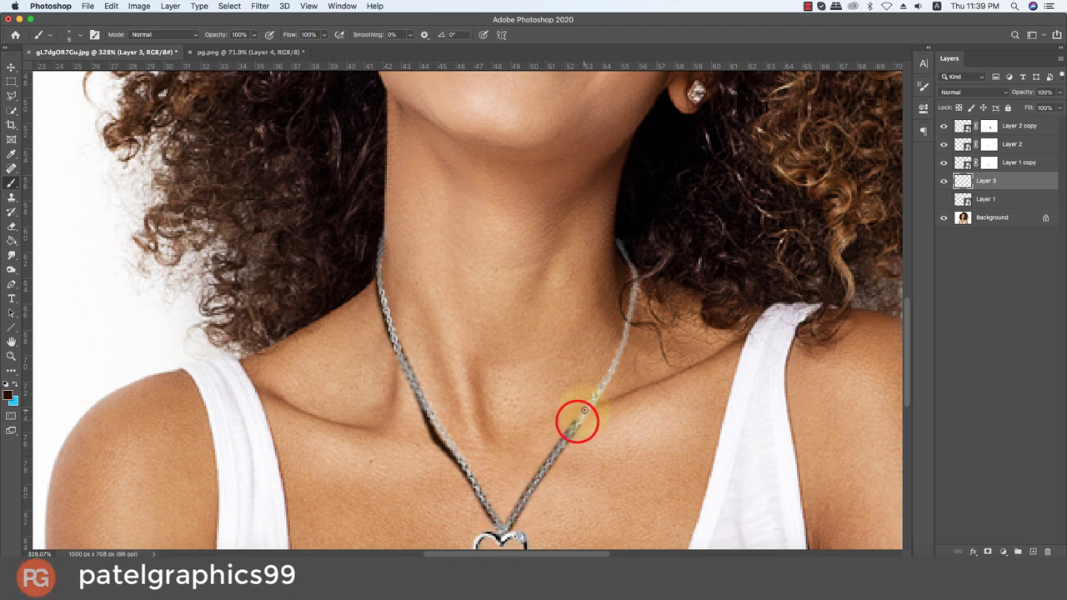
left_click(601, 396, "shift")
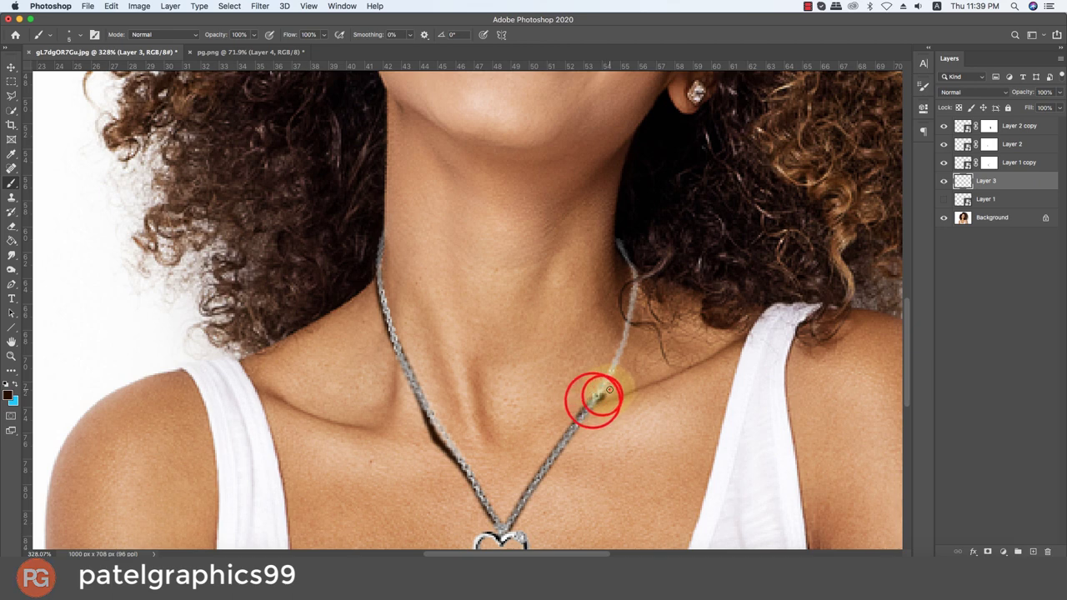
left_click(613, 386, "shift")
left_click(617, 379, "shift")
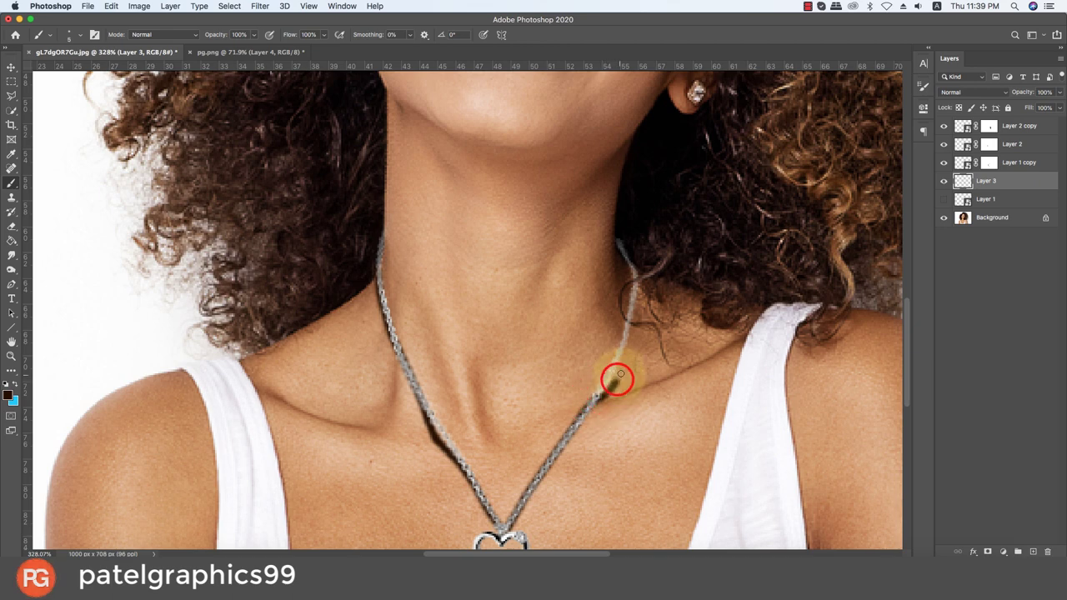
left_click(620, 366, "shift")
left_click(627, 350, "shift")
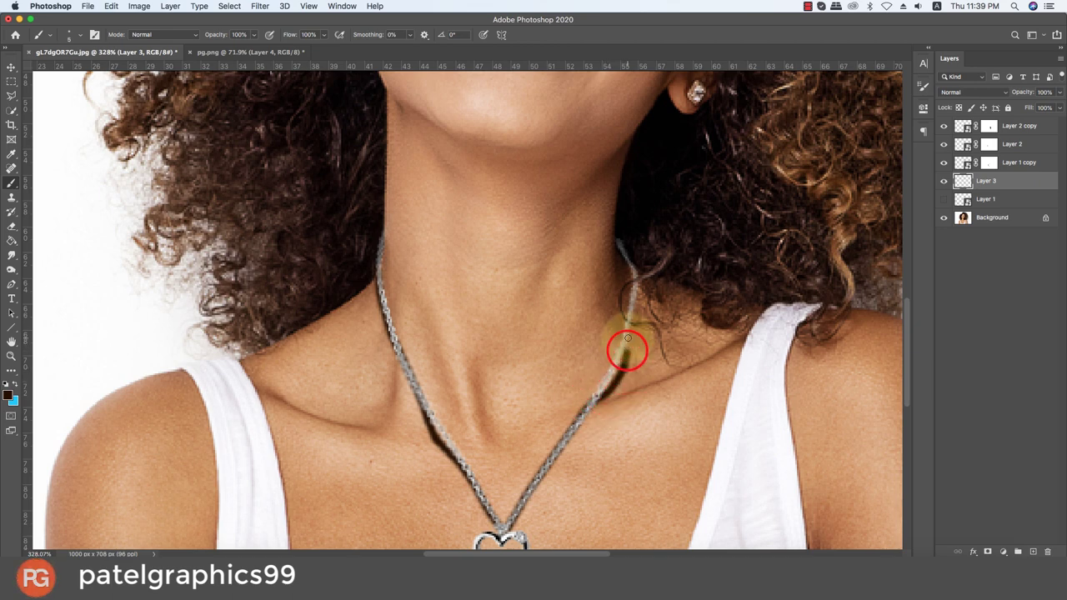
left_click(631, 315, "shift")
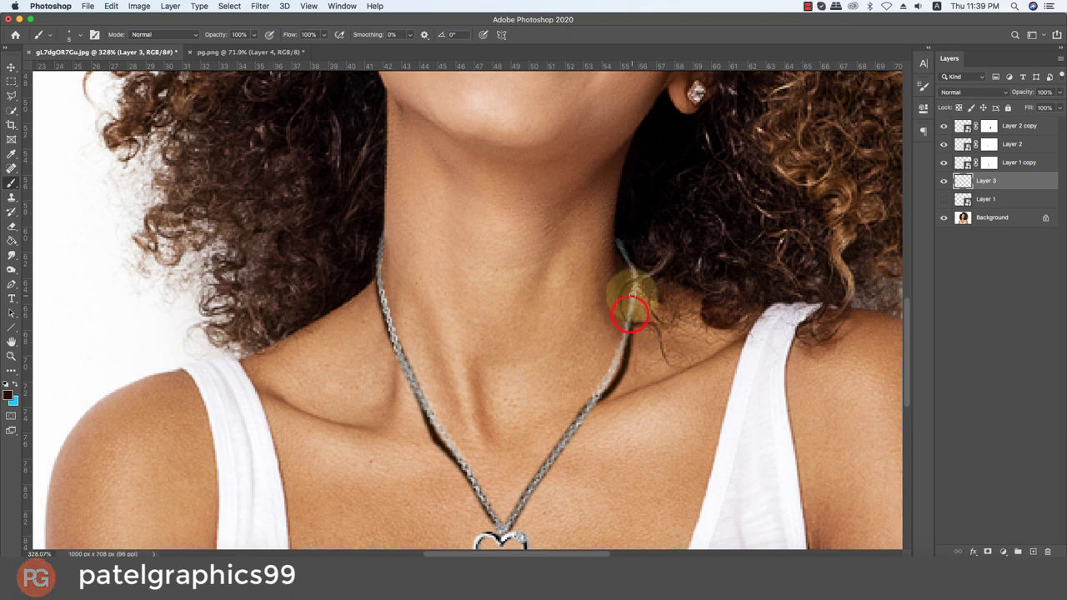
left_click(633, 288, "shift")
left_click(631, 267, "shift")
Step: Shade the top, inside and underside of the heart pendant
scroll(583, 305, "down", 2)
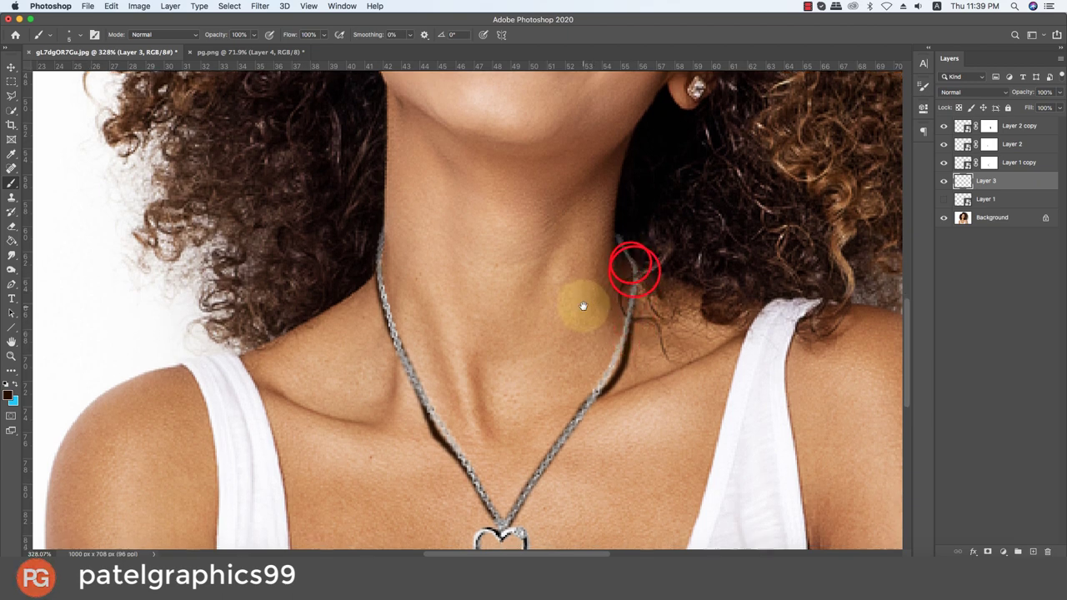
scroll(515, 449, "down", 5)
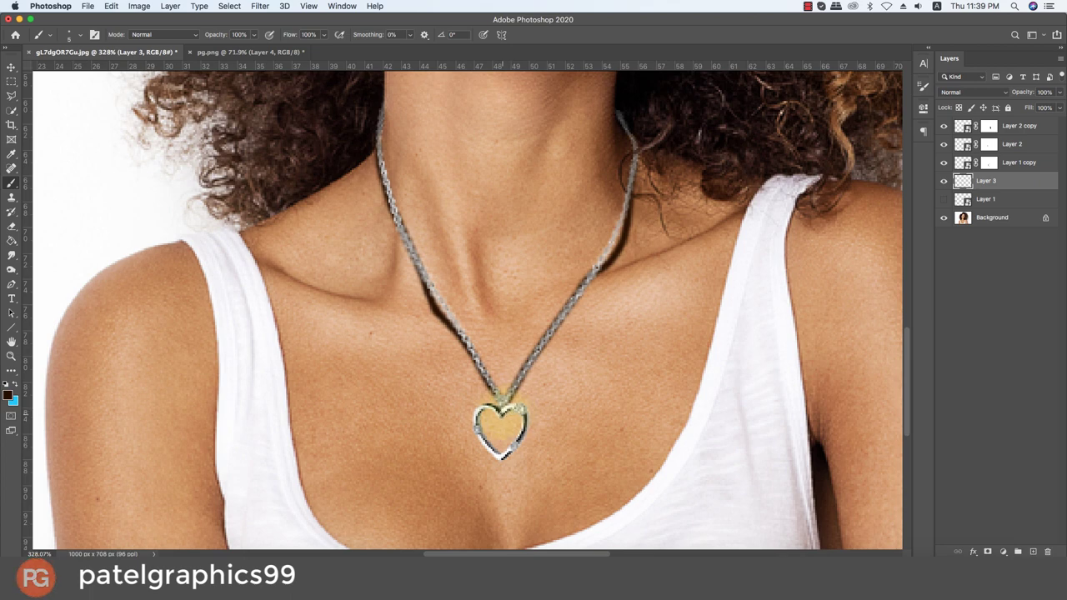
left_click(501, 414)
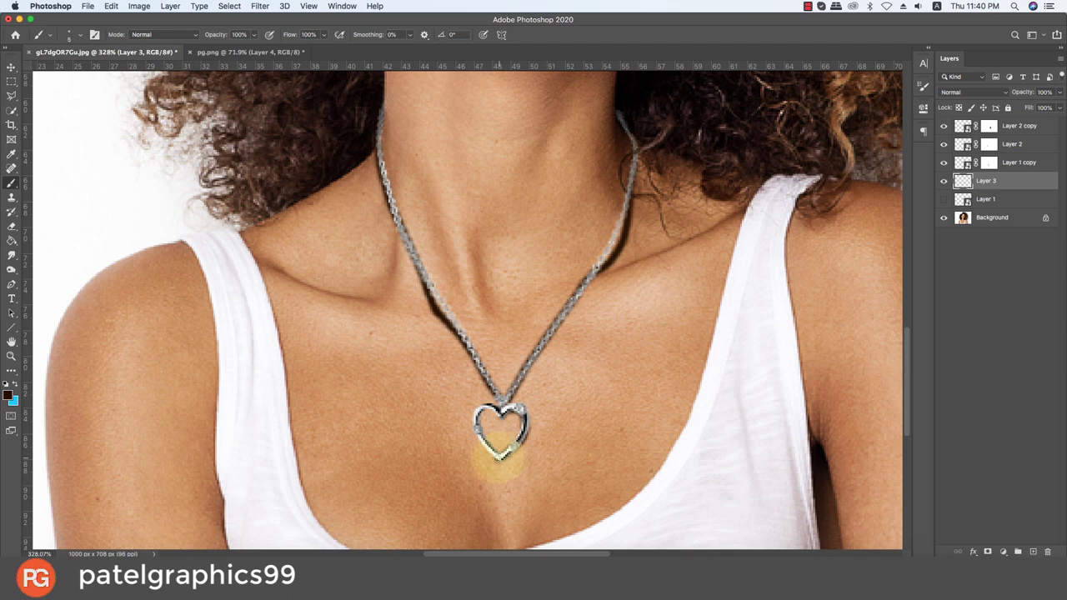
mouse_move(500, 459)
left_mouse_down()
mouse_move(498, 392)
mouse_move(498, 413)
left_mouse_up()
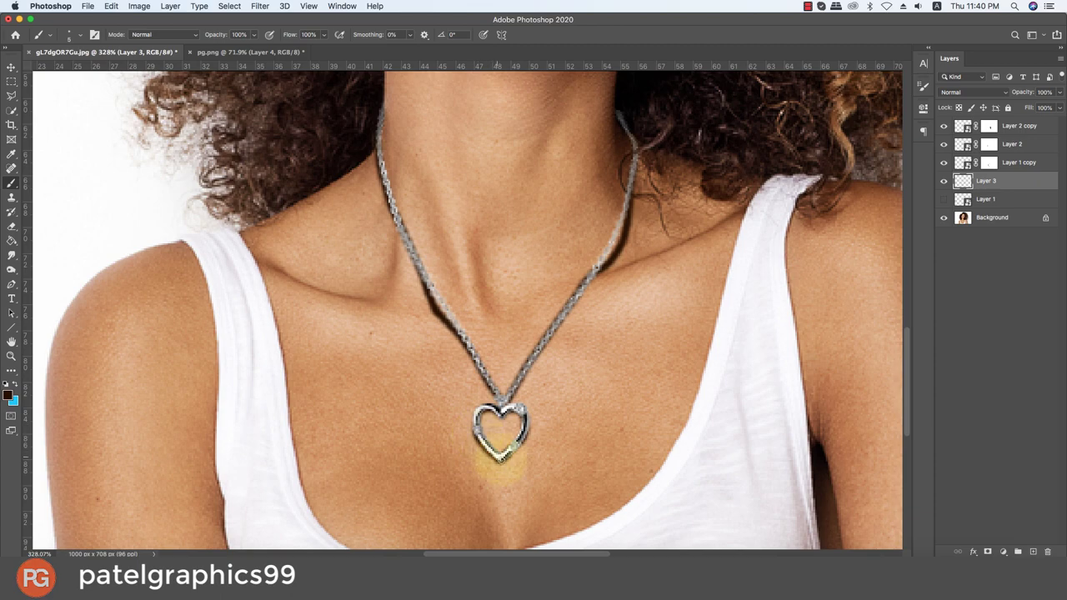
scroll(476, 453, "down", 1)
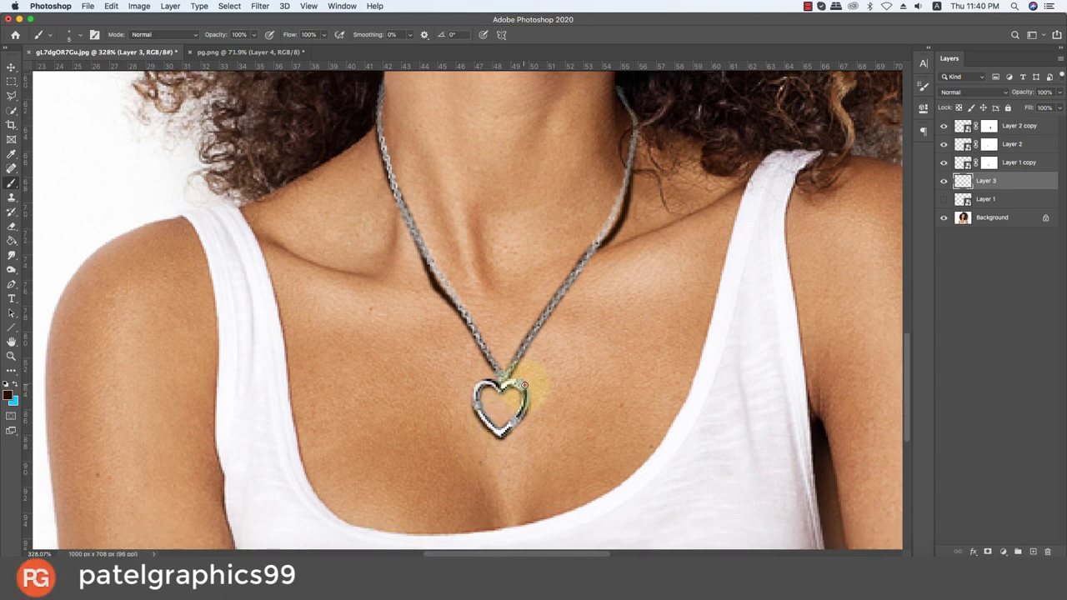
left_click_drag(524, 386, 528, 382)
scroll(508, 408, "down", 1)
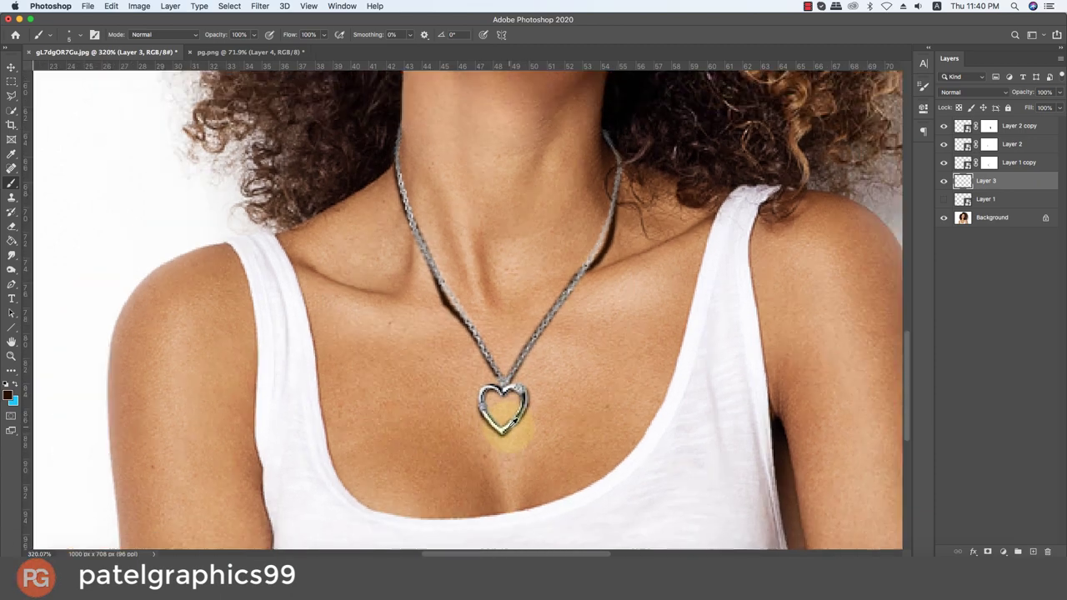
scroll(512, 421, "down", 5)
scroll(466, 421, "up", 2)
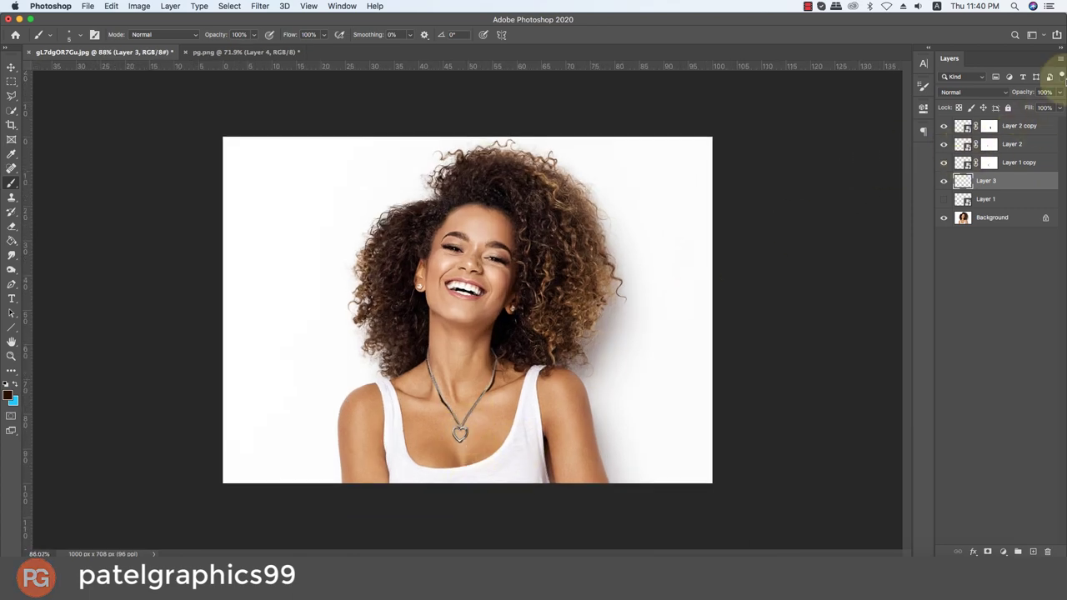
Step: Lower Layer 3's opacity to 24% so the painted shadow turns faint
mouse_move(1059, 95)
left_mouse_down()
mouse_move(1029, 108)
mouse_move(1061, 110)
mouse_move(970, 116)
mouse_move(1011, 119)
left_mouse_up()
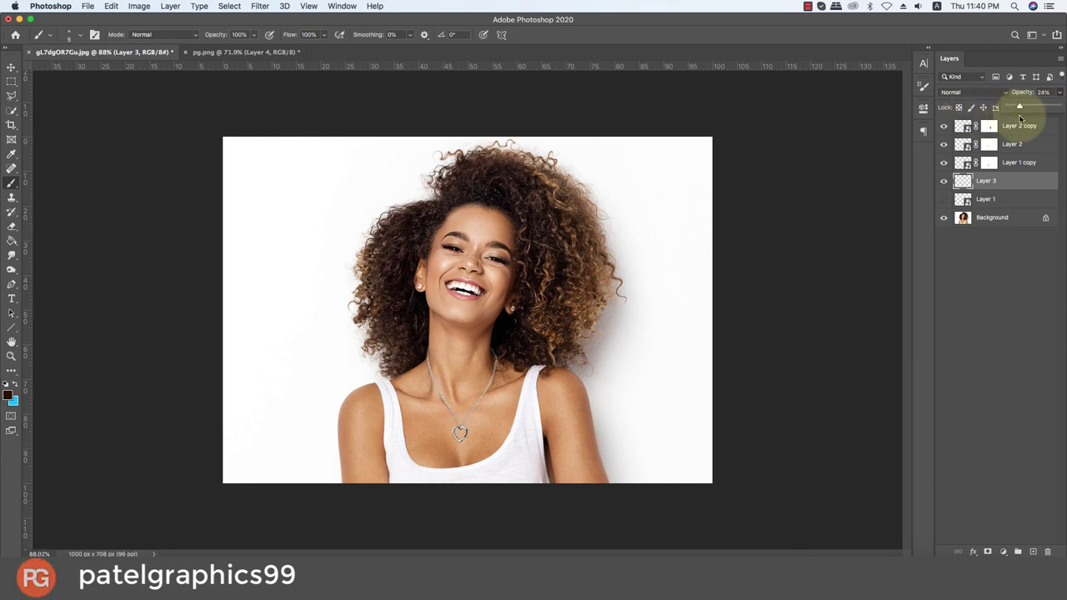